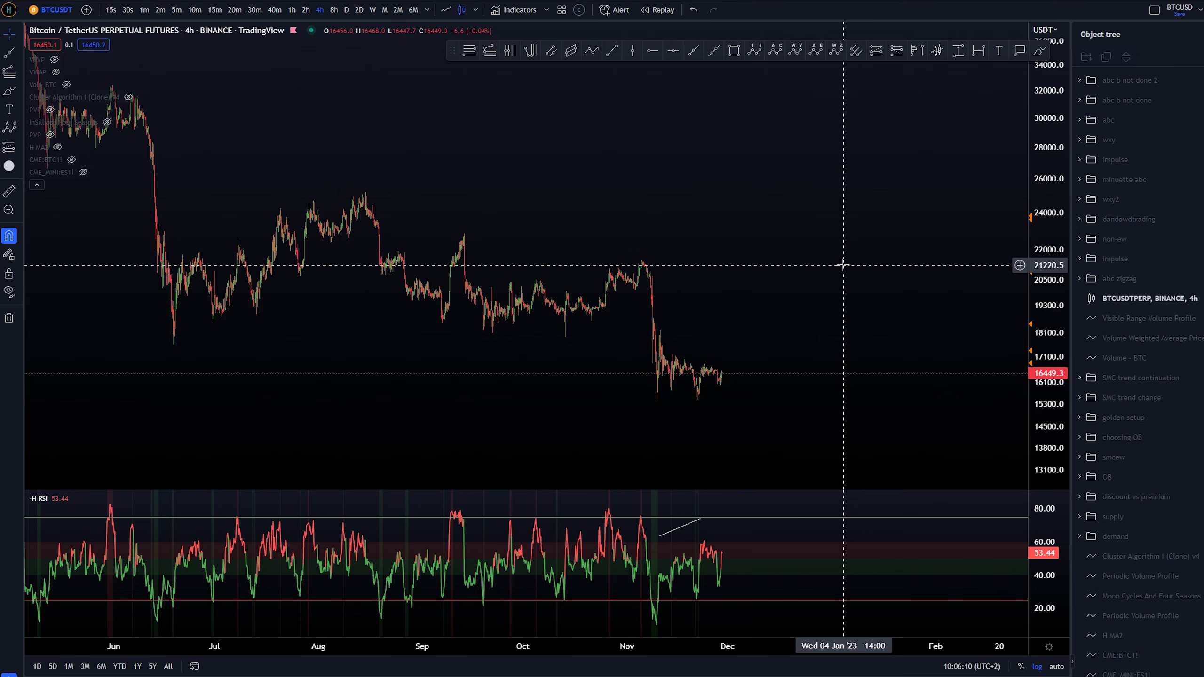
Circle the mid-June low around 17,600 with the Brush tool, removing the marking again.
drag(177, 332, 182, 333)
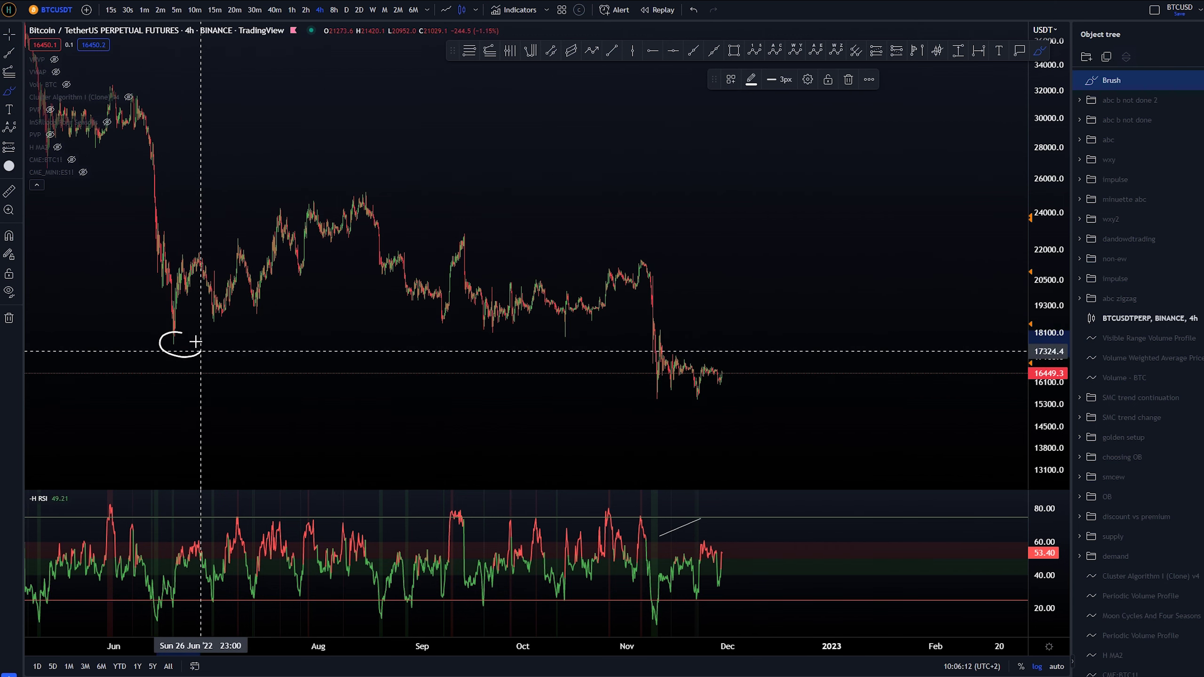
key(ctrl+z)
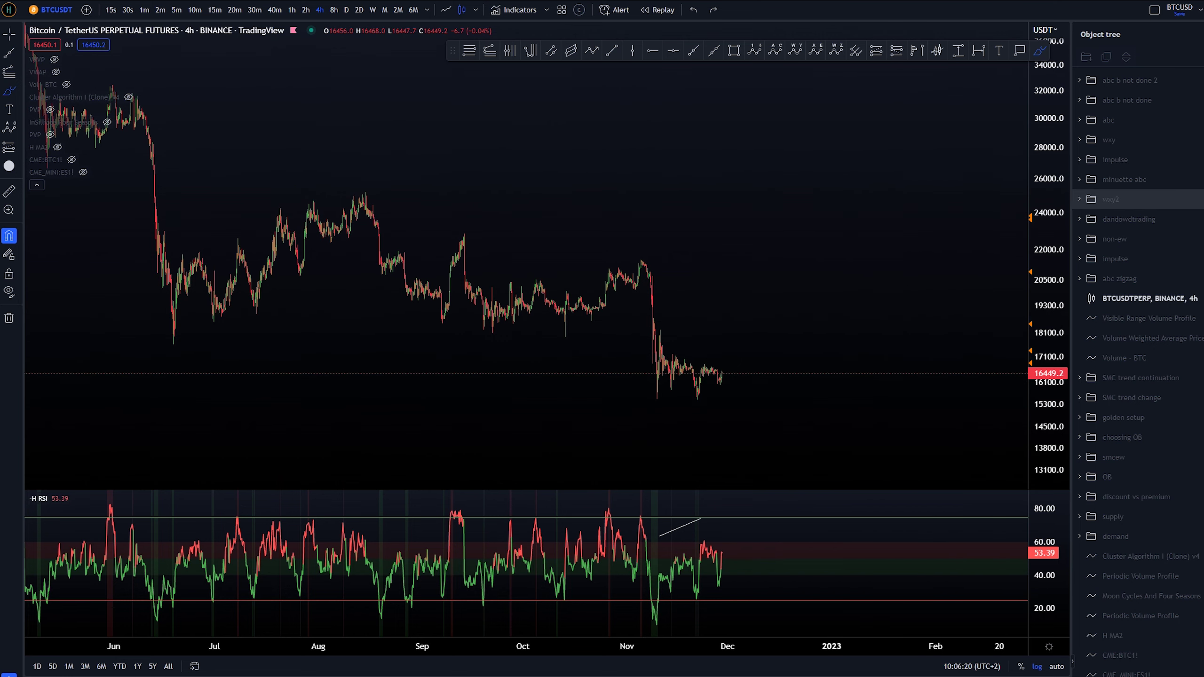
Show the wxy2 drawing group on the BTCUSDT 4h chart.
click(1160, 199)
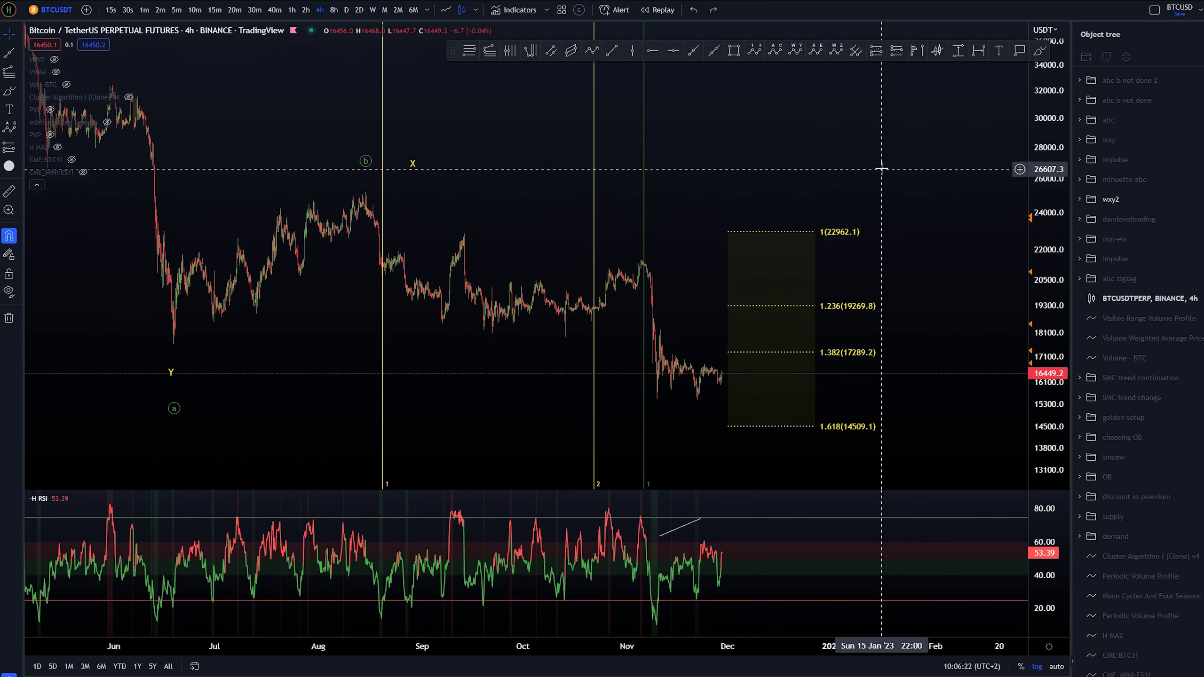
scroll(881, 169, down, 2)
drag(929, 163, 751, 145)
Brush a downward arrow from the August high to below the 1.618 target, clearing the strokes afterwards.
key(alt+b)
mouse_move(156, 315)
mouse_down()
mouse_move(156, 338)
mouse_move(159, 308)
mouse_move(157, 327)
mouse_move(299, 160)
mouse_move(656, 476)
mouse_up()
key(Delete)
key(ctrl+z)
key(ctrl+z)
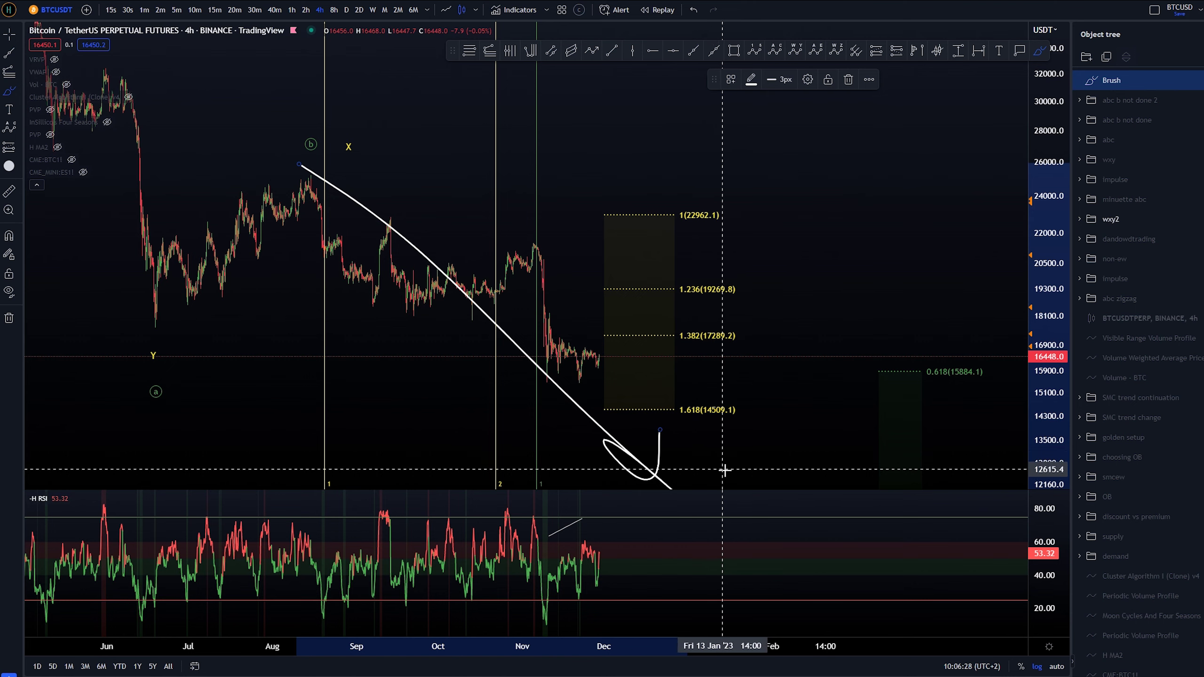
key(ctrl+z)
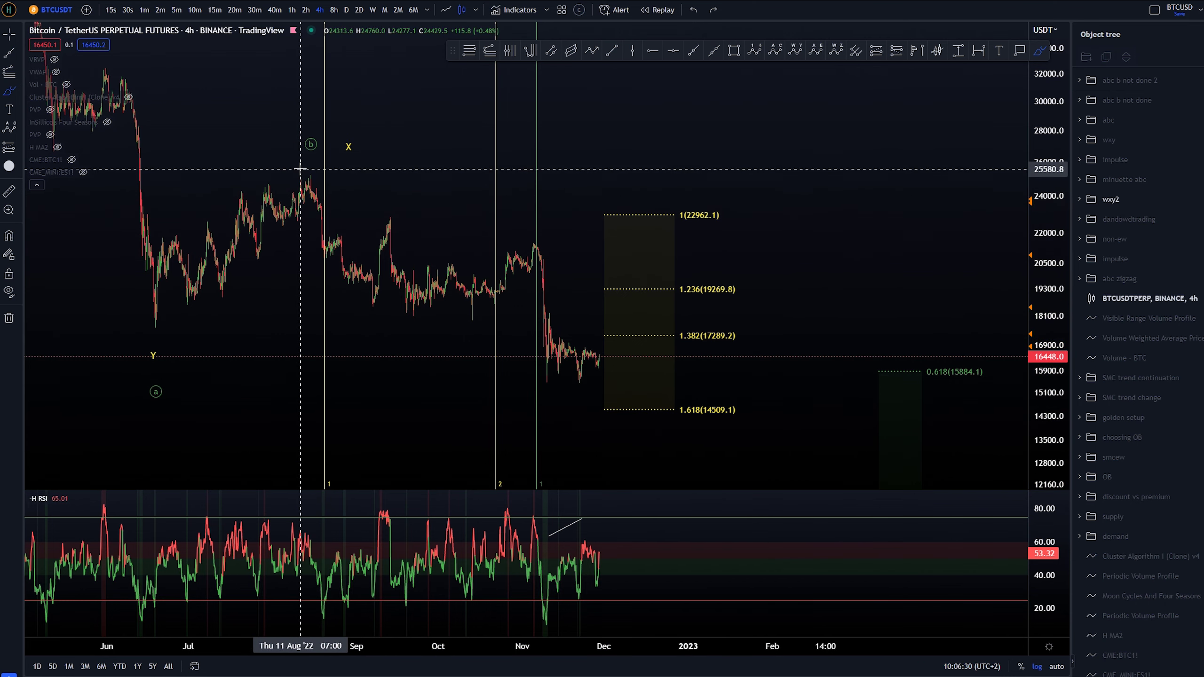
Brush a three-leg path from the August high through the November high to below the 1.618 level, and undo it.
mouse_move(302, 170)
mouse_down()
mouse_move(356, 254)
mouse_move(606, 348)
mouse_up()
drag(628, 388, 663, 459)
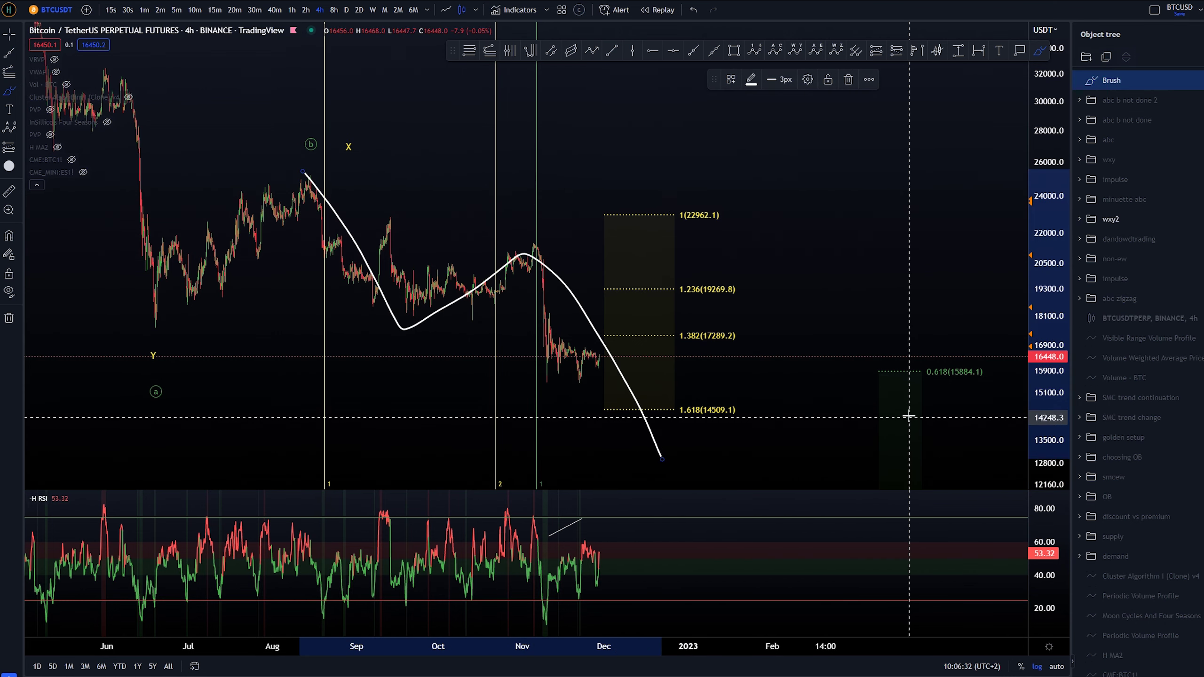
key(ctrl+z)
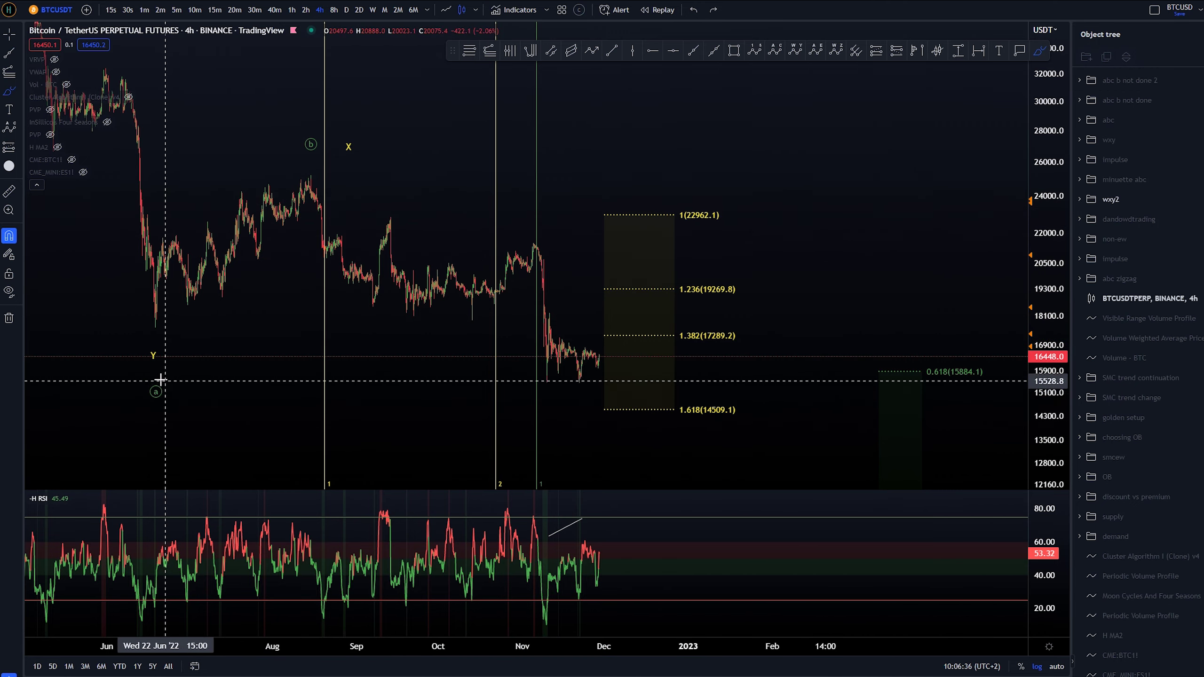
Circle the green a label, brush a falling arrow from the b label to below 14,500, and undo both markings.
drag(159, 382, 143, 373)
key(ctrl+z)
mouse_move(297, 140)
mouse_down()
mouse_move(626, 451)
mouse_move(604, 453)
mouse_up()
key(ctrl+z)
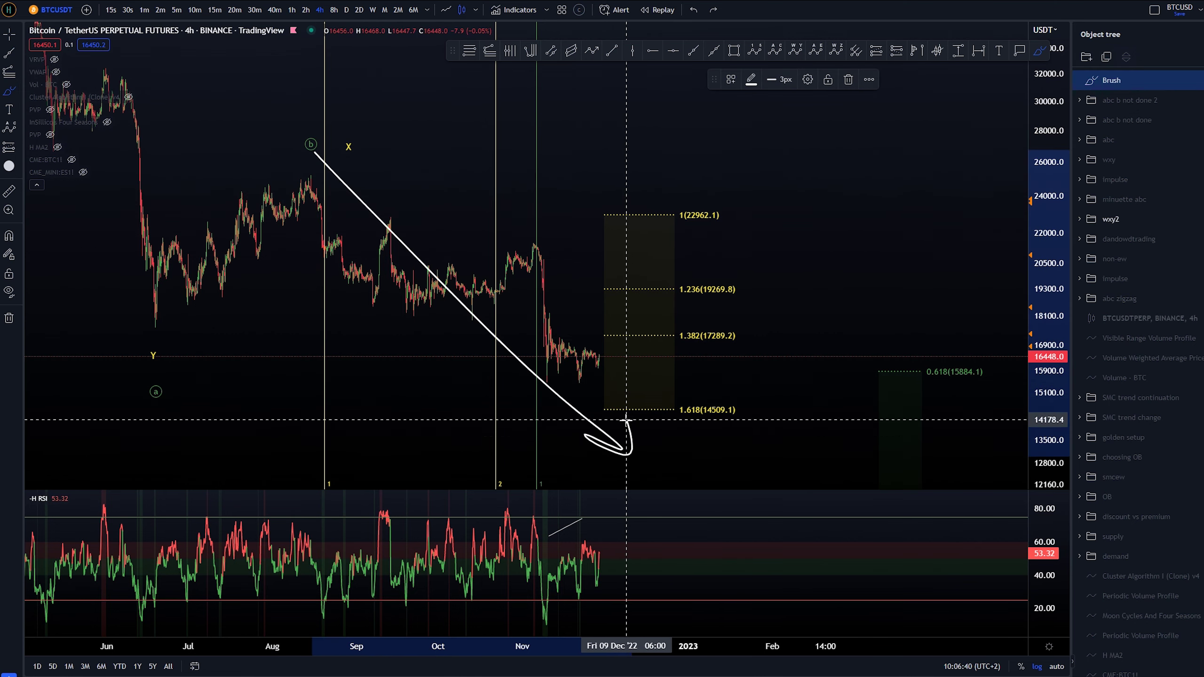
key(ctrl+z)
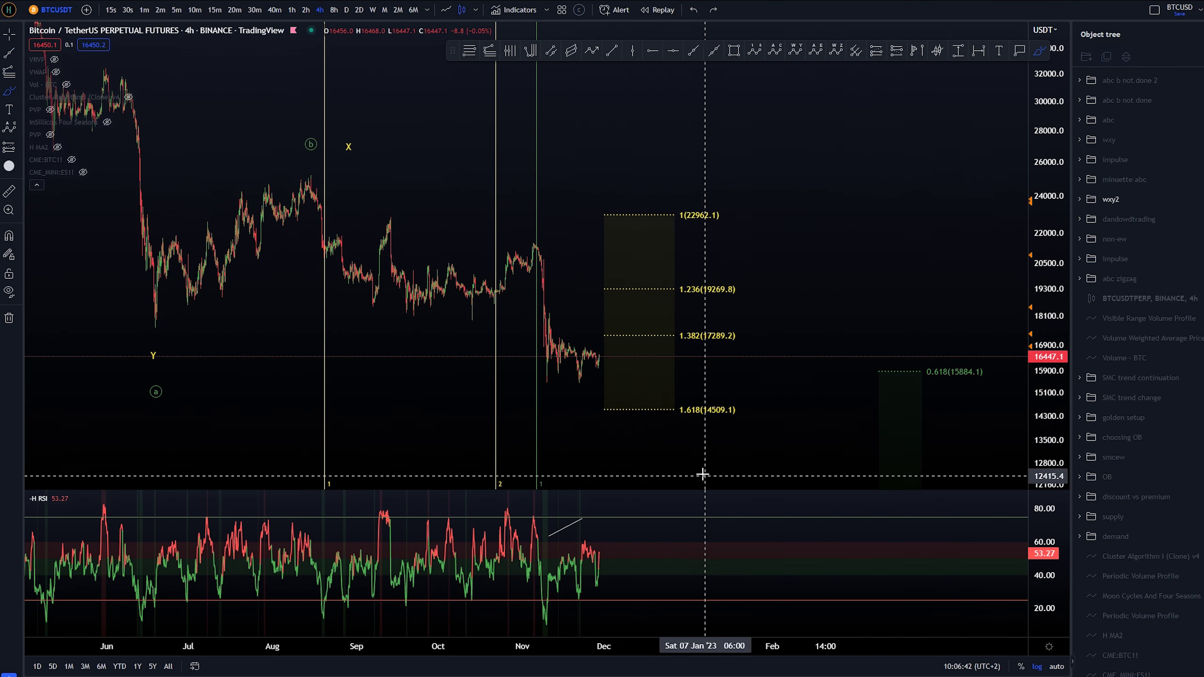
Brush a mark between the green b label and the yellow X label, and undo it.
drag(317, 147, 357, 156)
key(ctrl+z)
key(ctrl+z)
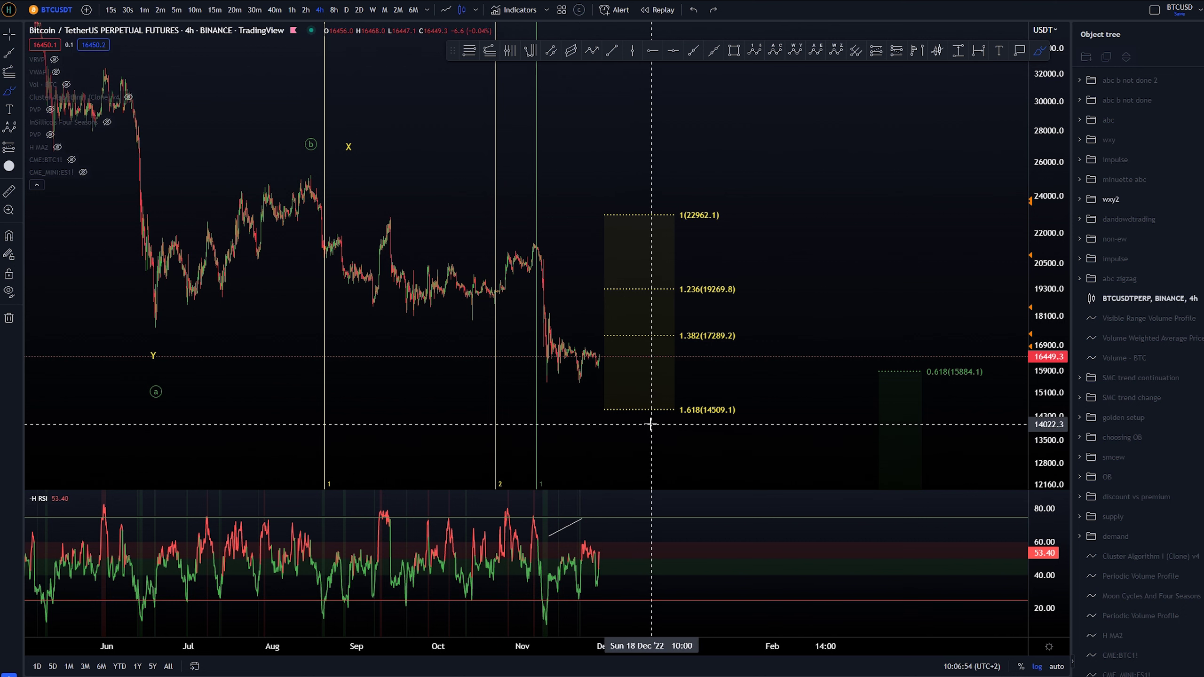
Hide the wxy2 drawing group and show the minuette abc group instead.
key(Escape)
click(1199, 199)
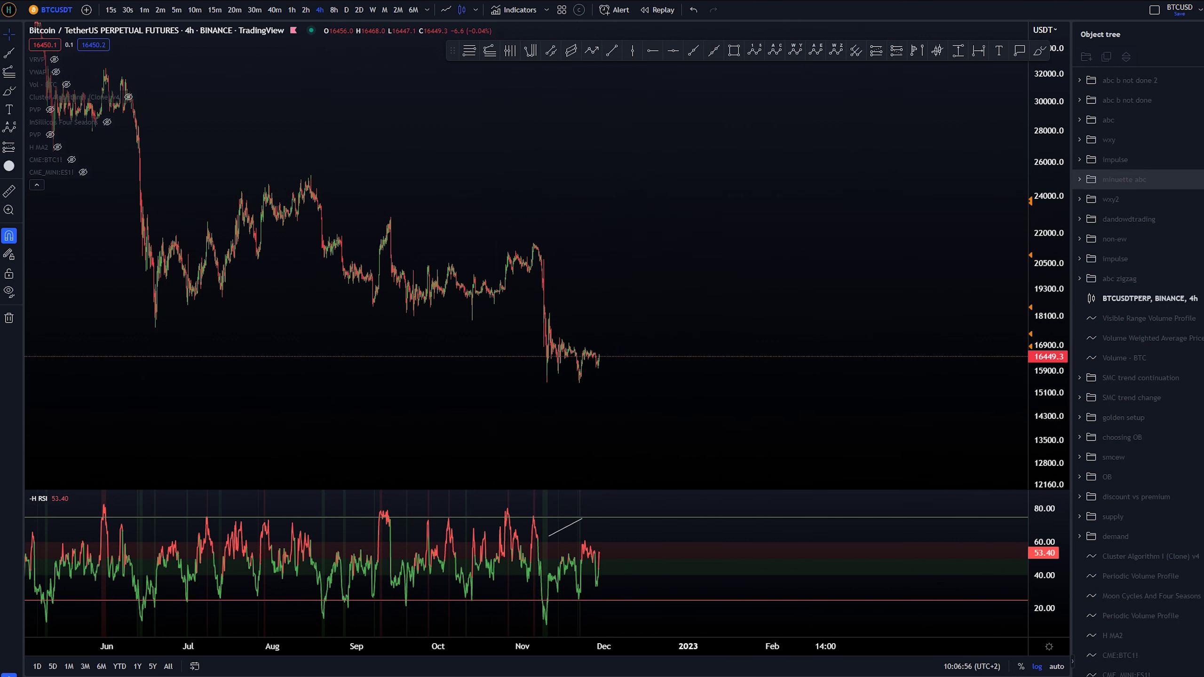
click(1199, 179)
scroll(795, 306, down, 1)
drag(827, 297, 750, 284)
Circle the June low in the minuette abc count with the Brush tool, and undo the circle.
key(b)
mouse_move(176, 302)
mouse_down()
mouse_move(137, 307)
mouse_move(160, 296)
mouse_up()
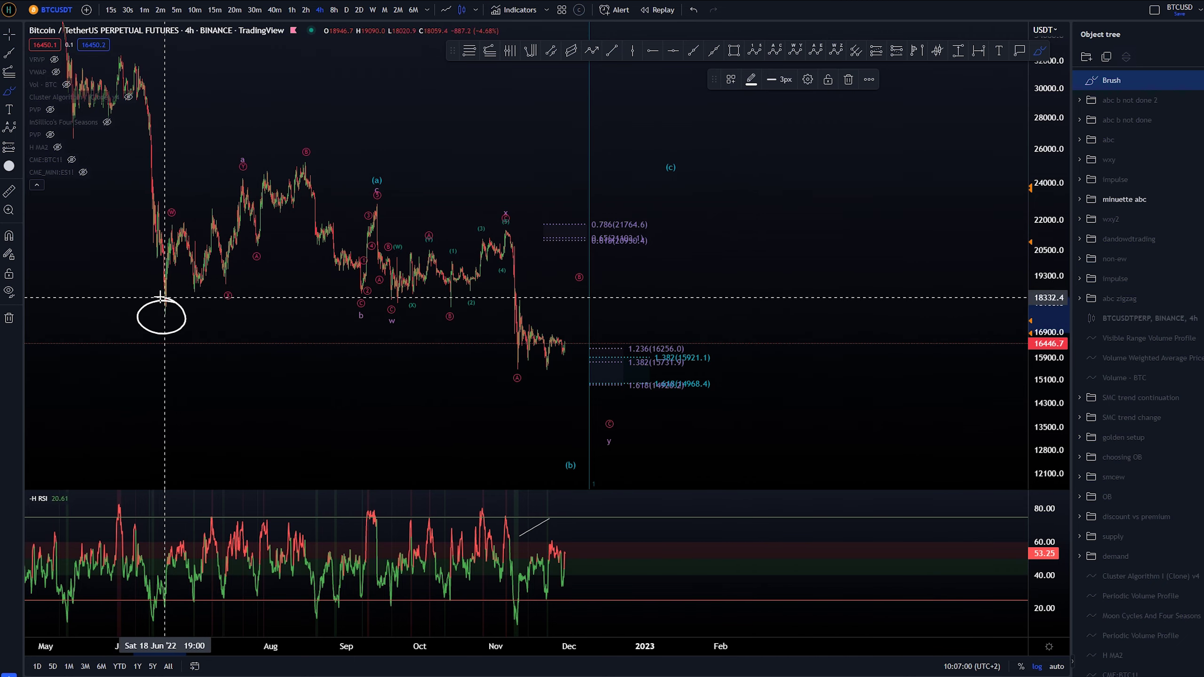
key(ctrl+z)
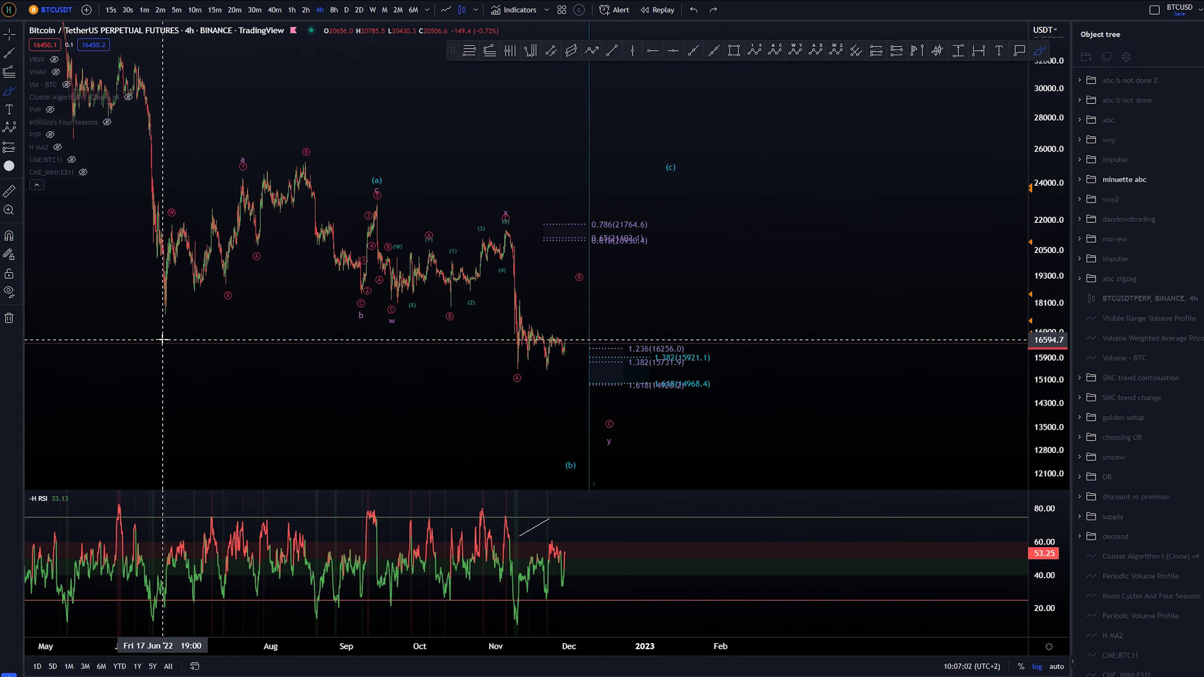
Brush the waves from the June low and the September high, underline the 1.618 target near 14,968, and undo the strokes.
mouse_move(166, 314)
mouse_down()
mouse_move(202, 247)
mouse_move(266, 187)
mouse_move(351, 275)
mouse_up()
key(ctrl+z)
mouse_move(374, 169)
mouse_down()
mouse_move(408, 290)
mouse_move(462, 249)
mouse_move(532, 278)
mouse_move(586, 411)
mouse_move(633, 393)
mouse_move(699, 392)
mouse_up()
key(ctrl+z)
key(ctrl+z)
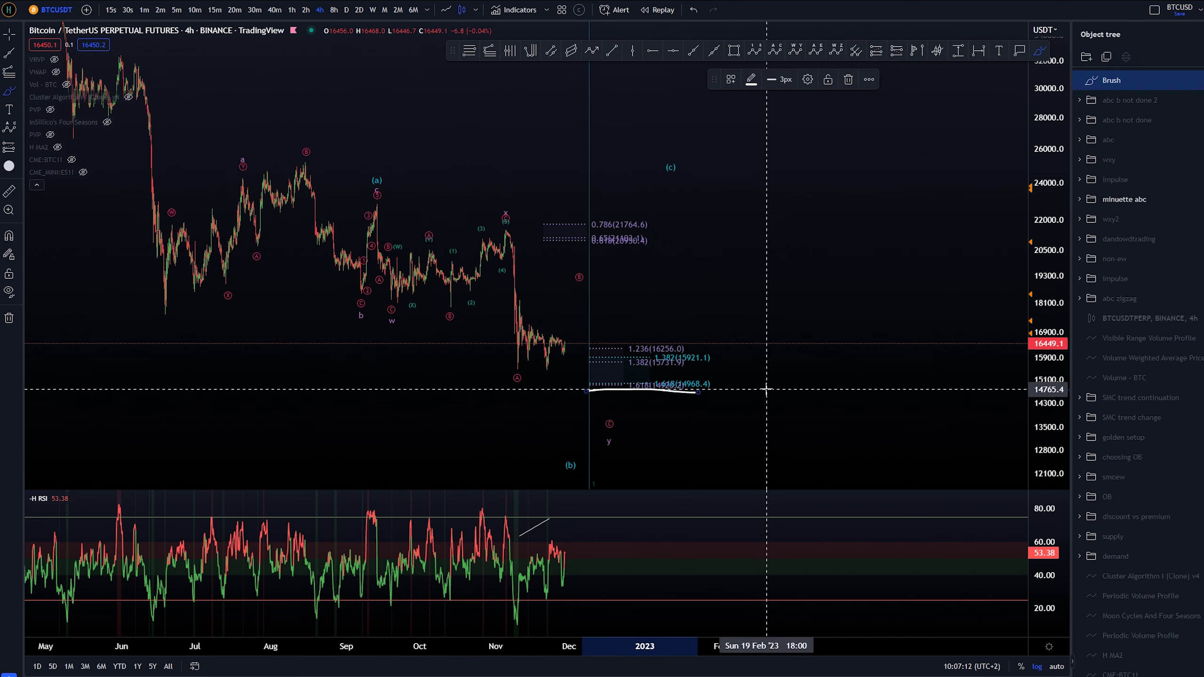
key(ctrl+z)
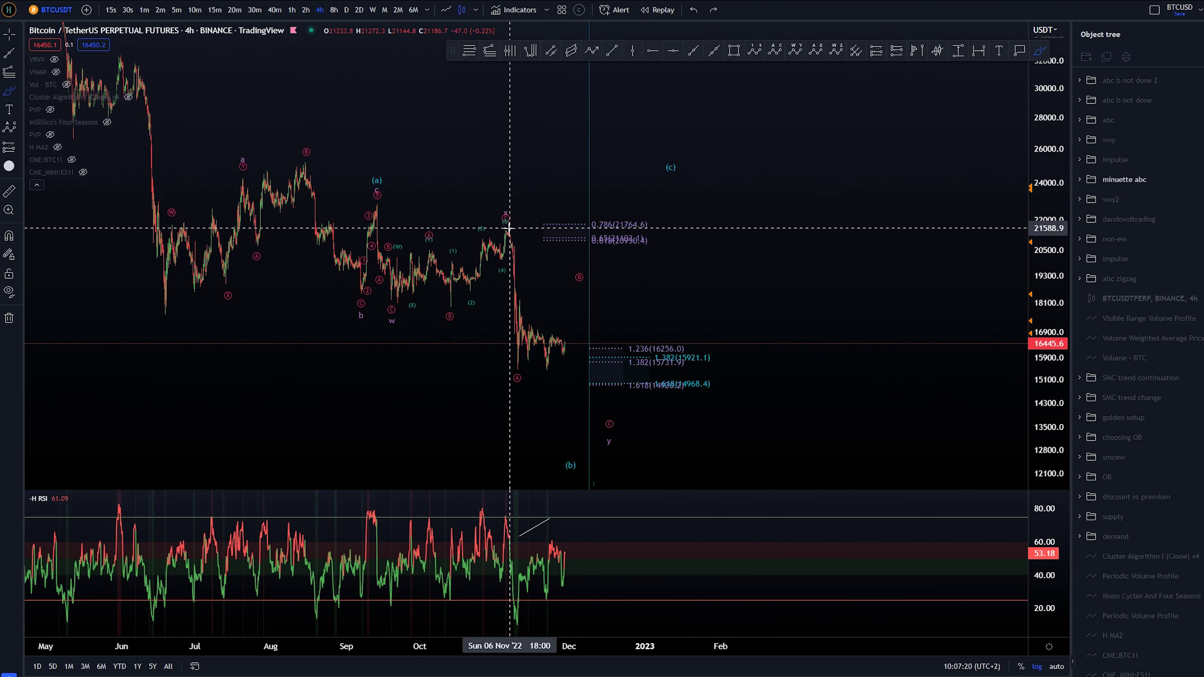
Brush a rising line from the June low to early September, and delete it.
drag(166, 315, 351, 203)
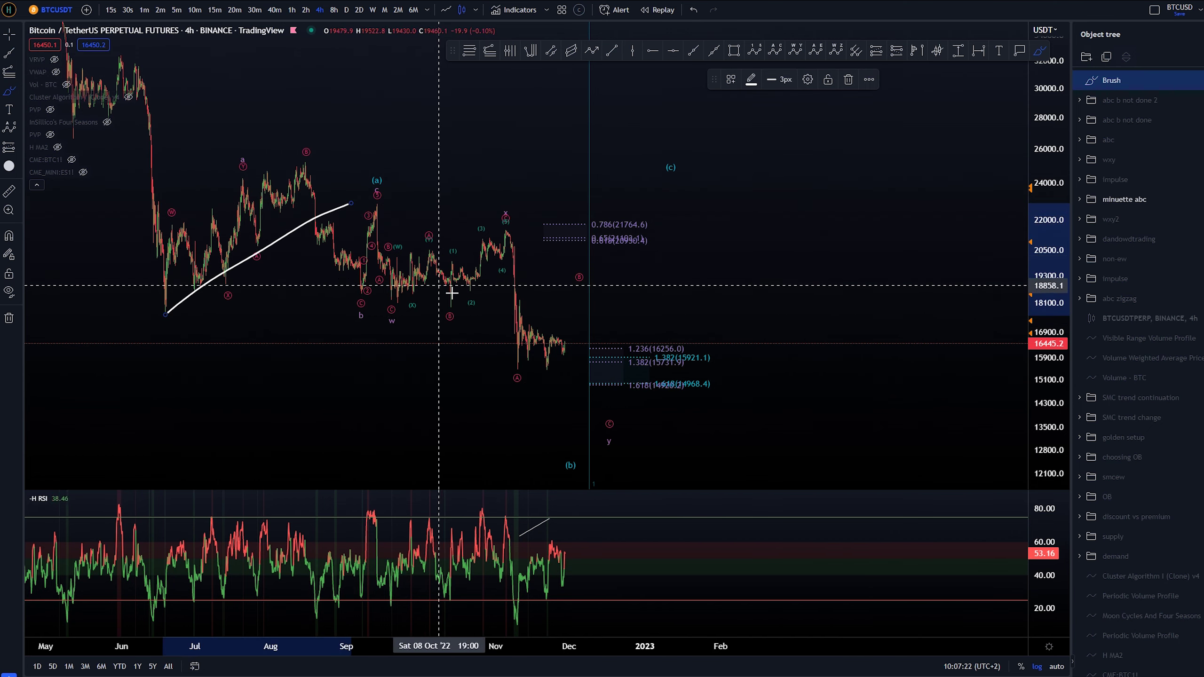
key(Delete)
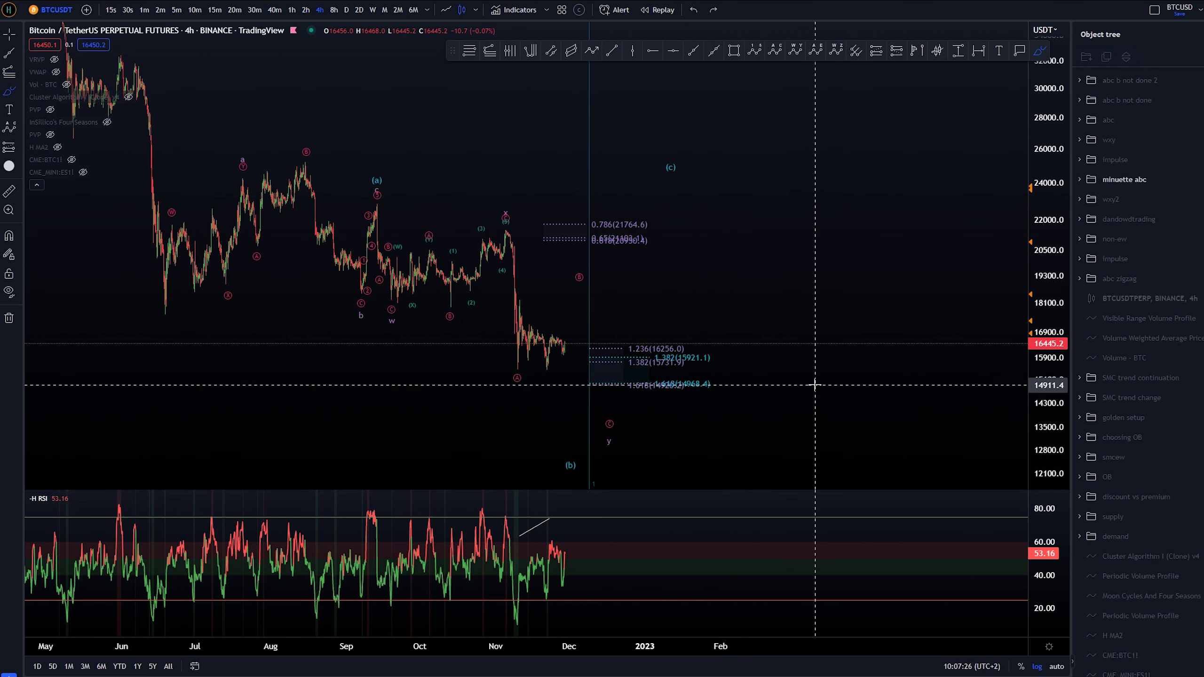
Circle the projected C and y labels and the projected B label with the Brush tool, undoing each circle.
key(ctrl)
drag(1044, 393, 1045, 347)
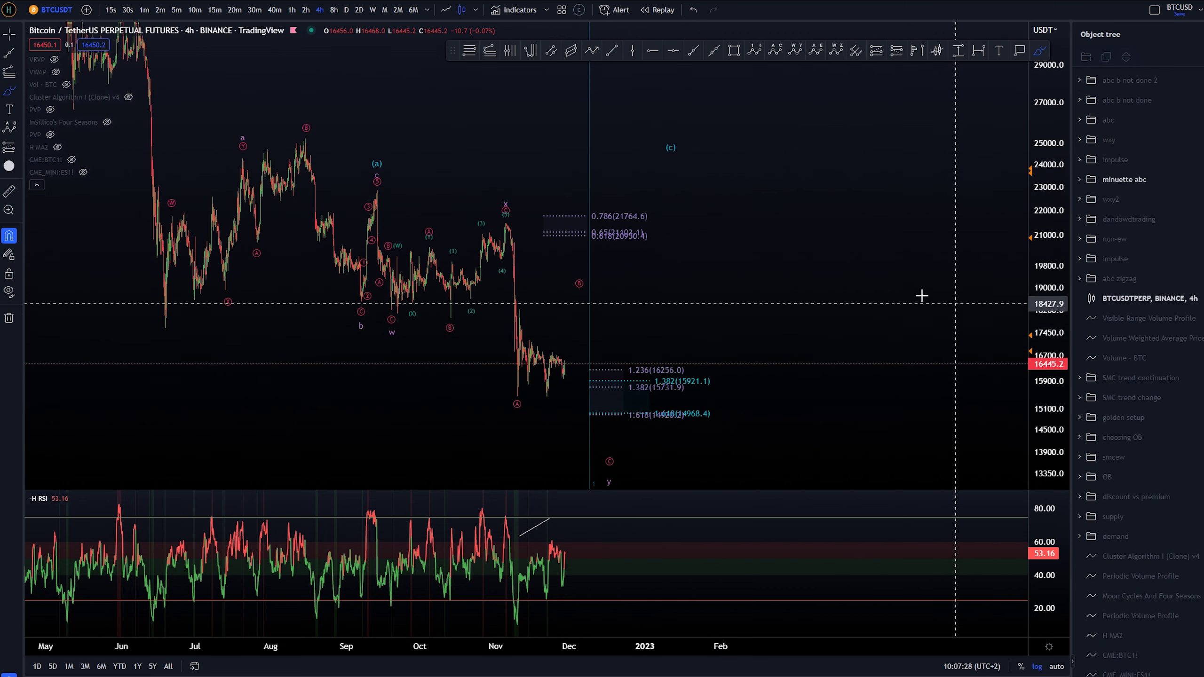
scroll(827, 279, up, 2)
mouse_move(792, 276)
mouse_down()
mouse_move(828, 263)
mouse_move(782, 251)
mouse_up()
key(alt+b)
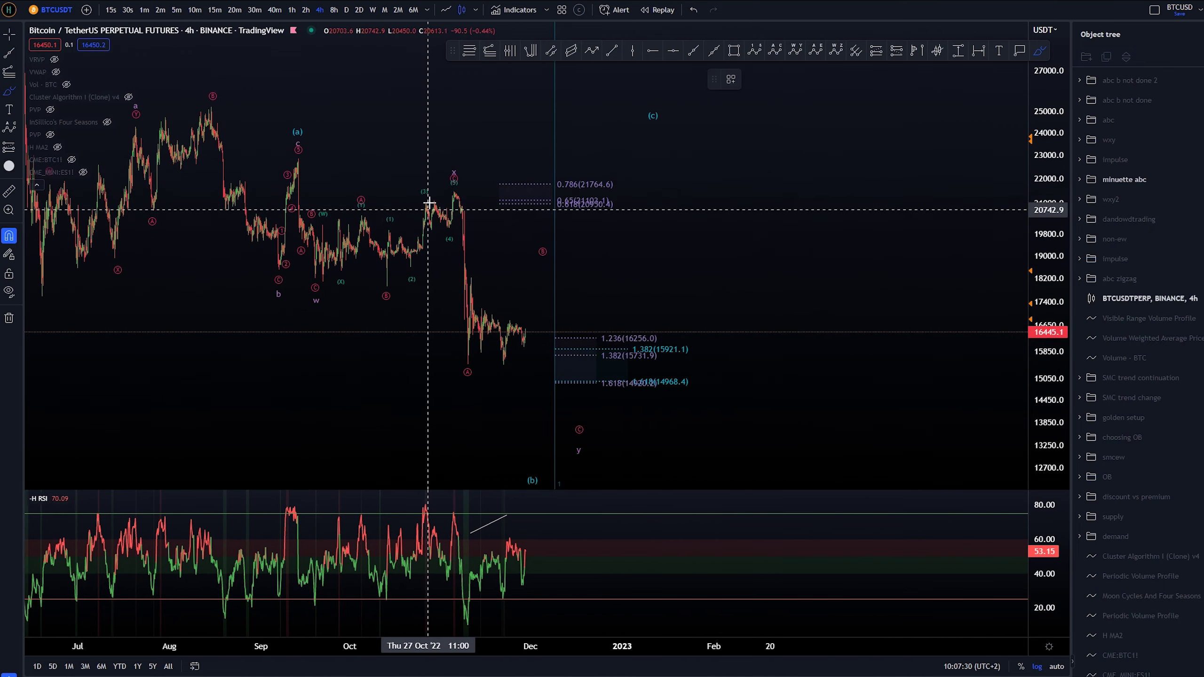
drag(592, 441, 592, 444)
key(ctrl+z)
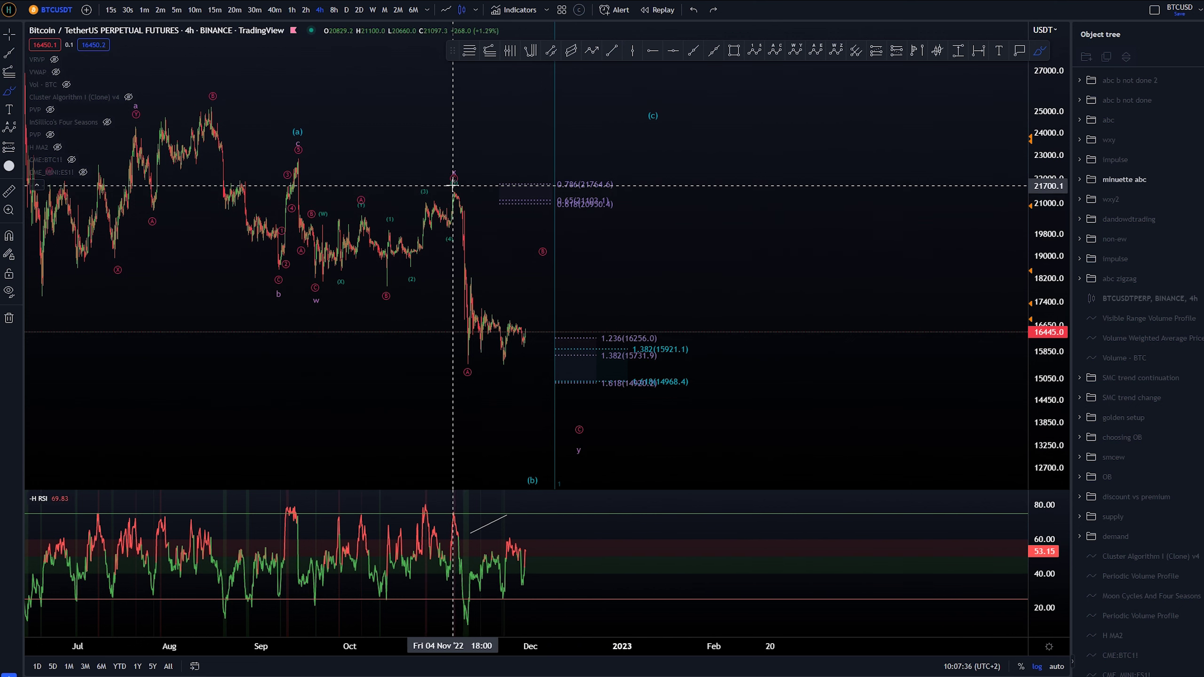
drag(545, 236, 537, 234)
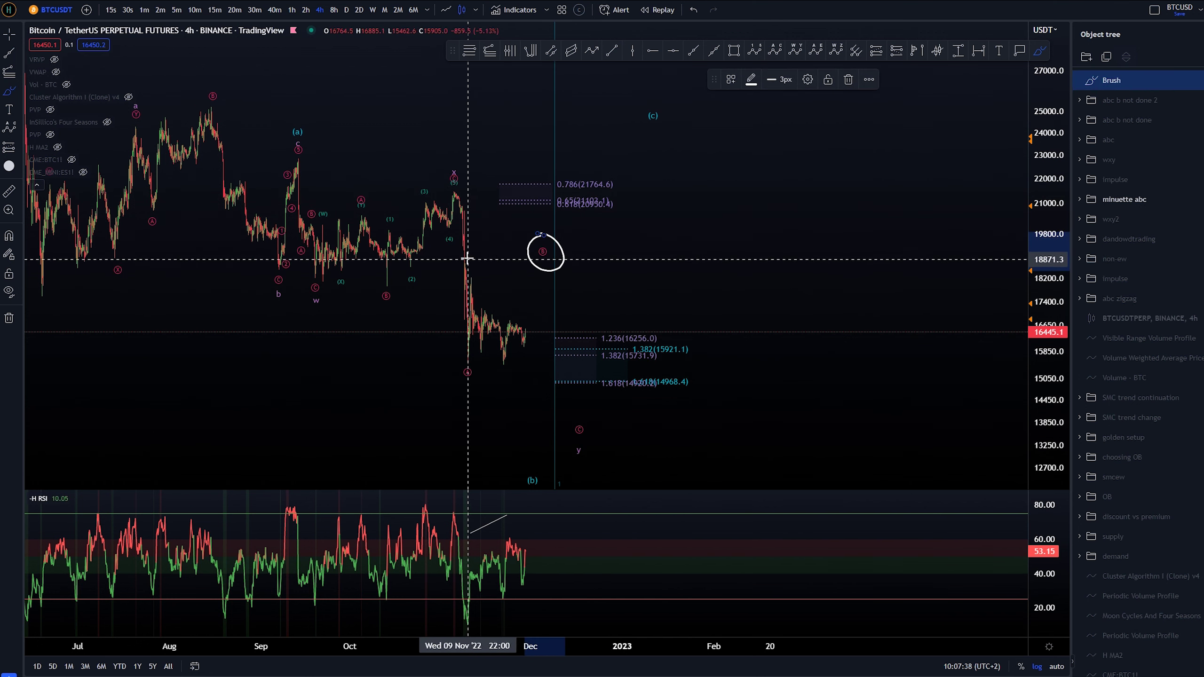
key(ctrl+z)
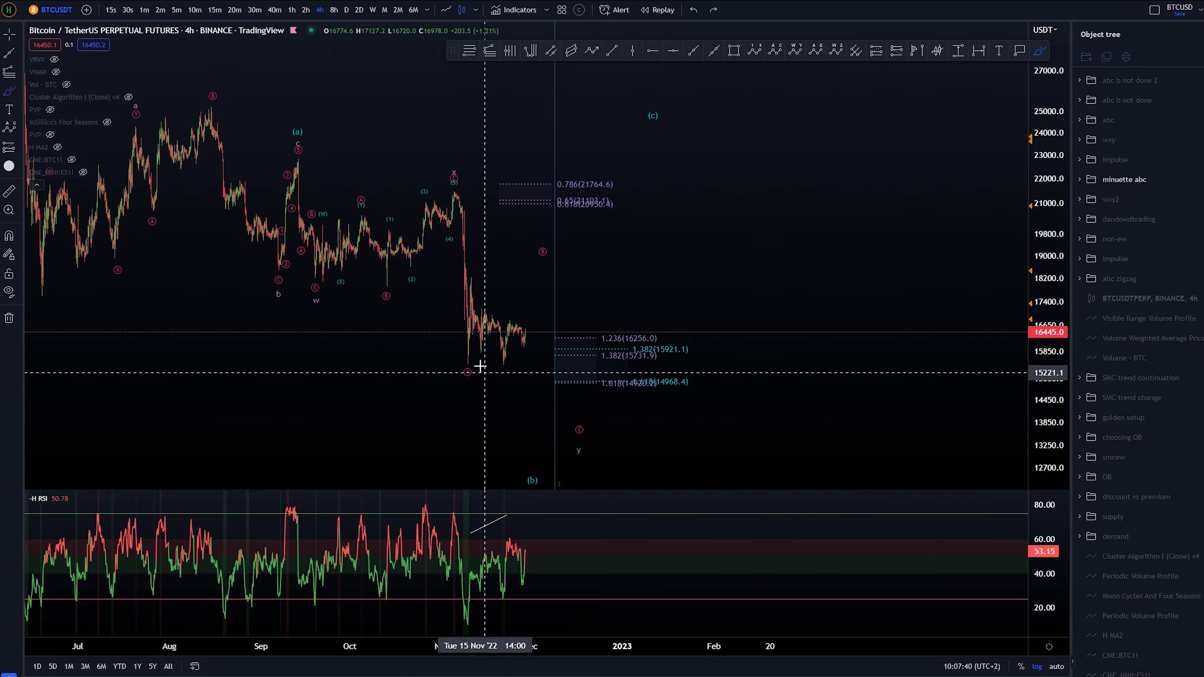
Brush the projected move from the November A low and the drop from B to the target zone, and undo it.
scroll(460, 353, up, 3)
mouse_move(456, 352)
mouse_down()
mouse_move(457, 323)
mouse_move(566, 271)
mouse_move(610, 375)
mouse_up()
key(ctrl+z)
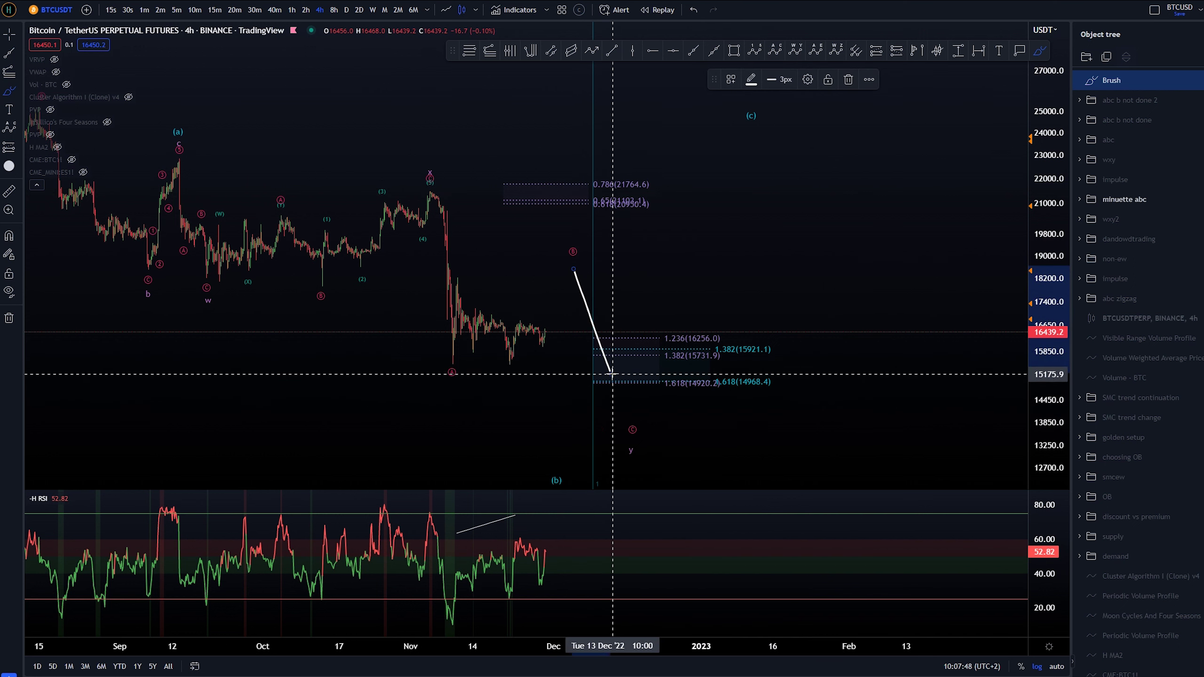
key(ctrl+z)
scroll(585, 328, down, 3)
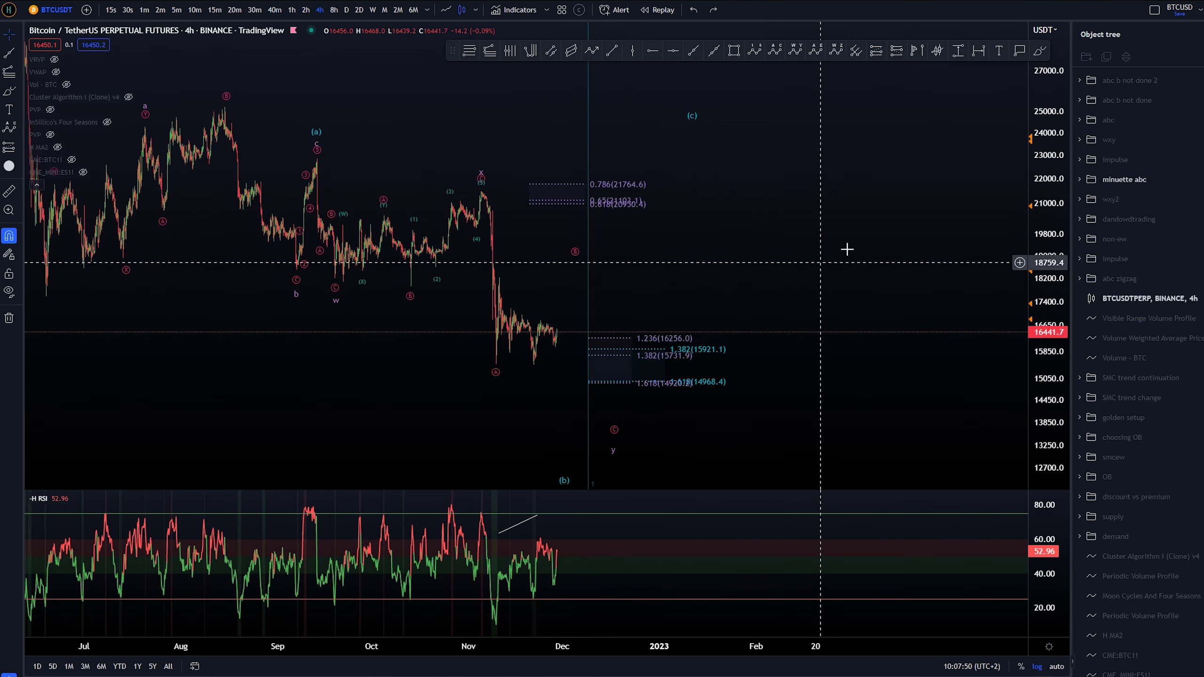
Hide the minuette abc drawing group and show the impulse group below wxy instead.
click(1197, 179)
click(1197, 160)
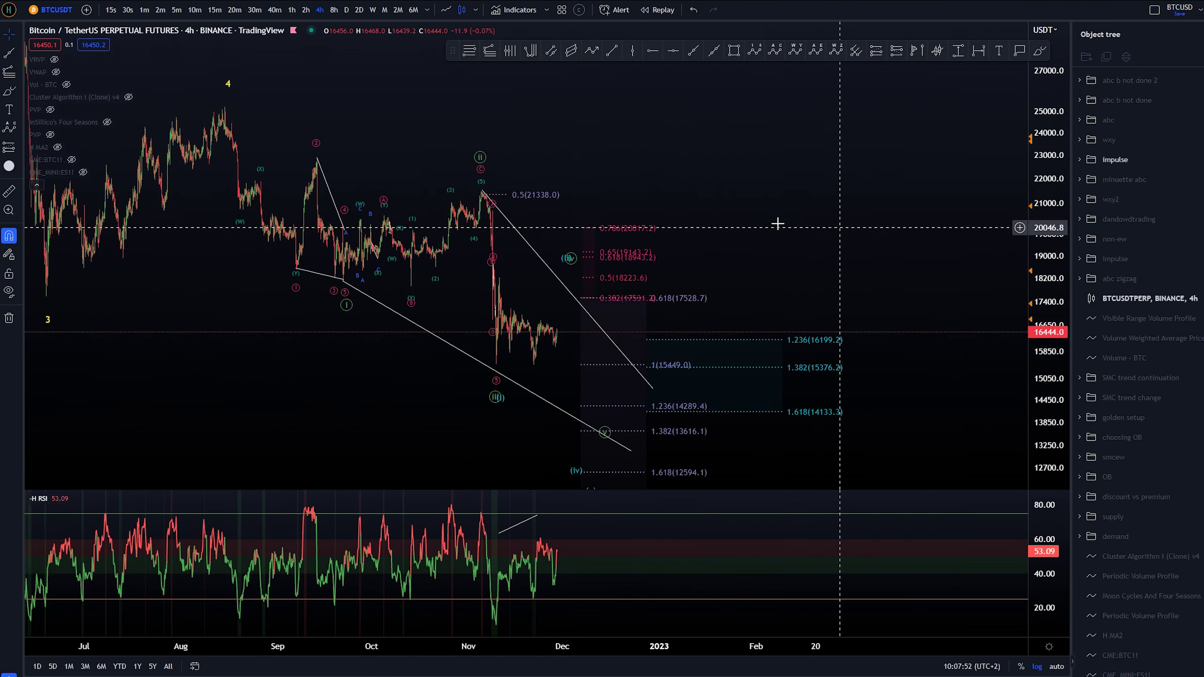
scroll(777, 223, down, 2)
scroll(832, 177, up, 2)
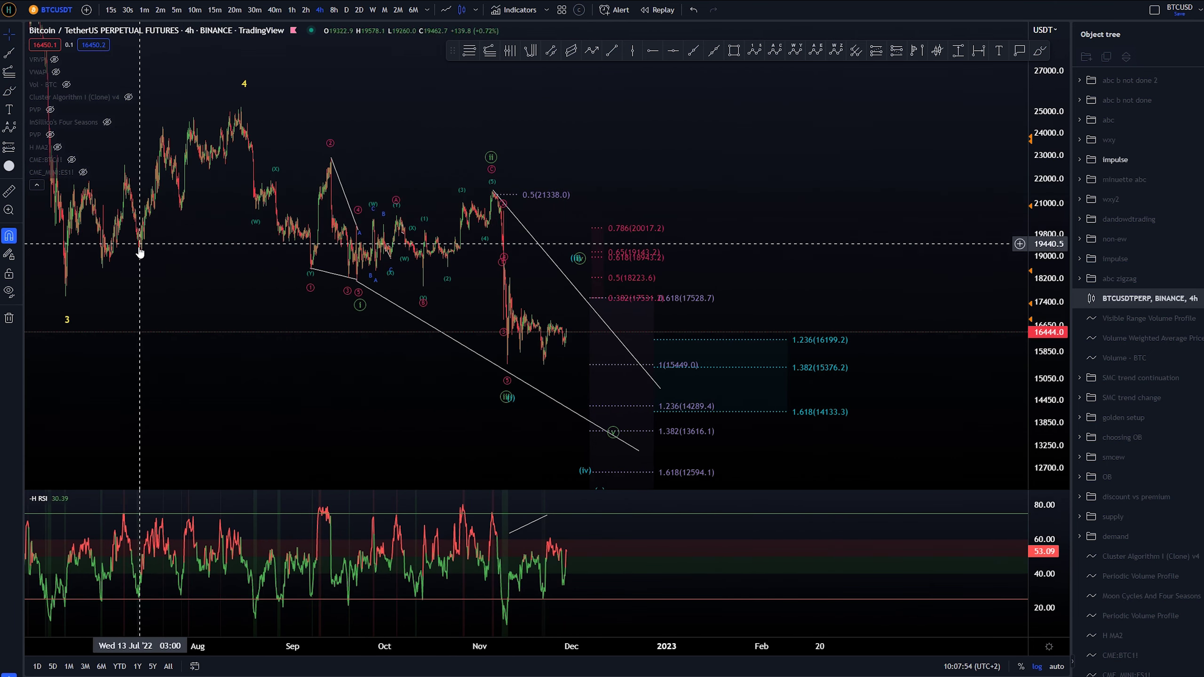
Circle the wave 3 low in June with the Brush tool, and undo the circle.
key(alt+b)
mouse_move(70, 297)
mouse_down()
mouse_move(57, 270)
mouse_move(68, 293)
mouse_up()
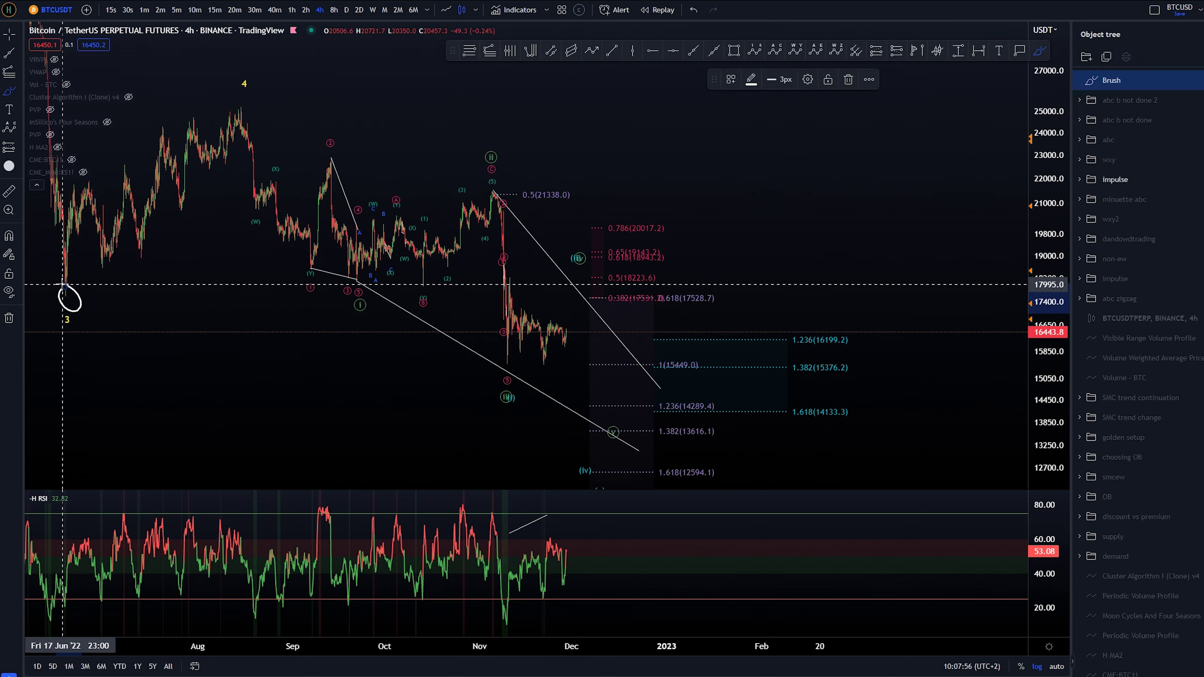
key(ctrl+z)
Brush along the decline from the wave 4 high to the November low, and undo the strokes.
scroll(134, 287, down, 3)
scroll(134, 286, up, 3)
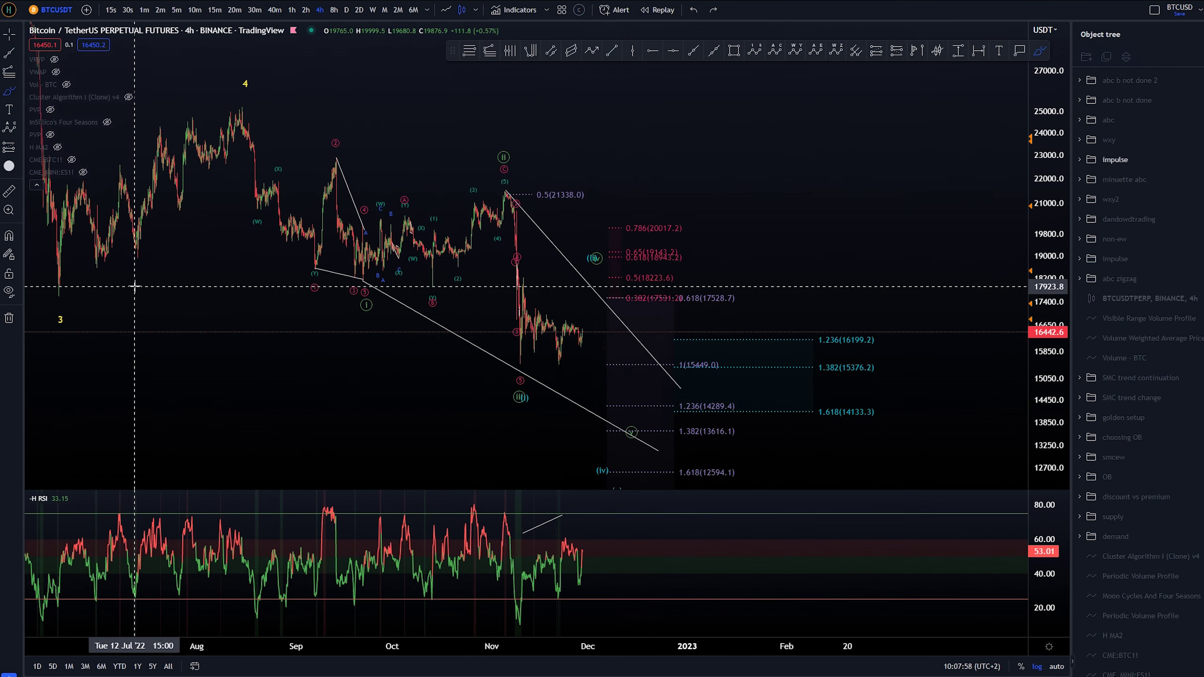
mouse_move(240, 113)
mouse_down()
mouse_move(315, 202)
mouse_move(354, 286)
mouse_move(505, 191)
mouse_move(516, 363)
mouse_up()
scroll(545, 357, up, 3)
key(ctrl+z)
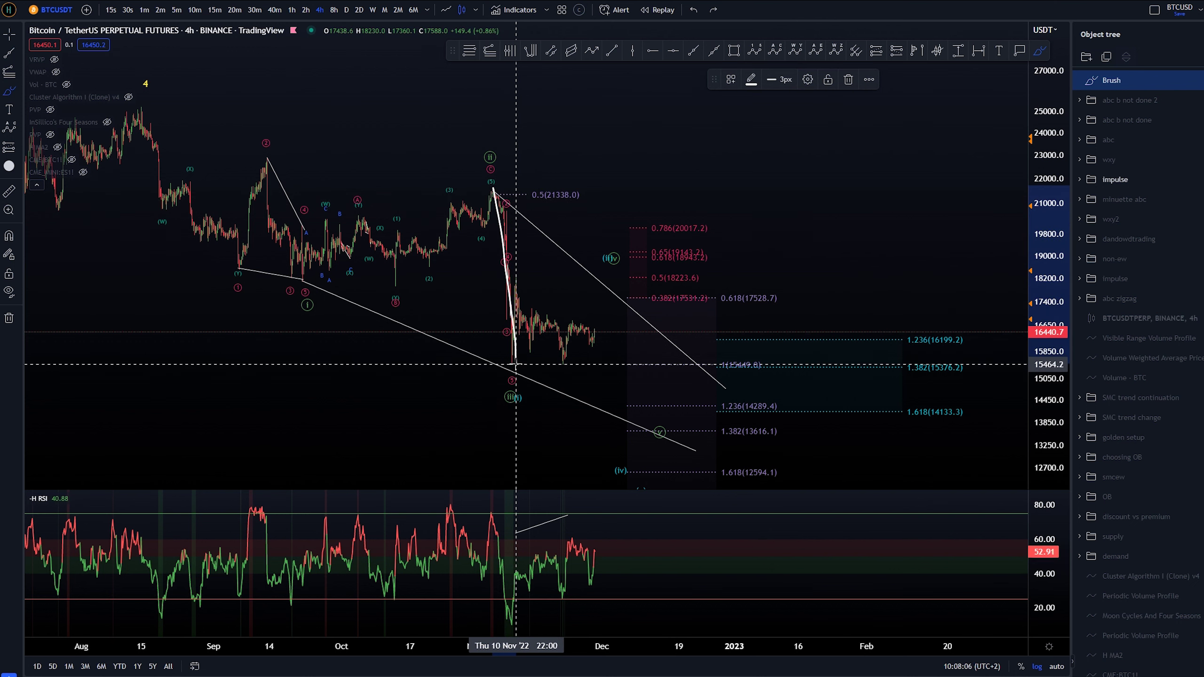
key(ctrl+z)
Brush the November bounce and a zigzag up to the upper trendline, mark the September low, and undo the strokes.
drag(519, 269, 509, 284)
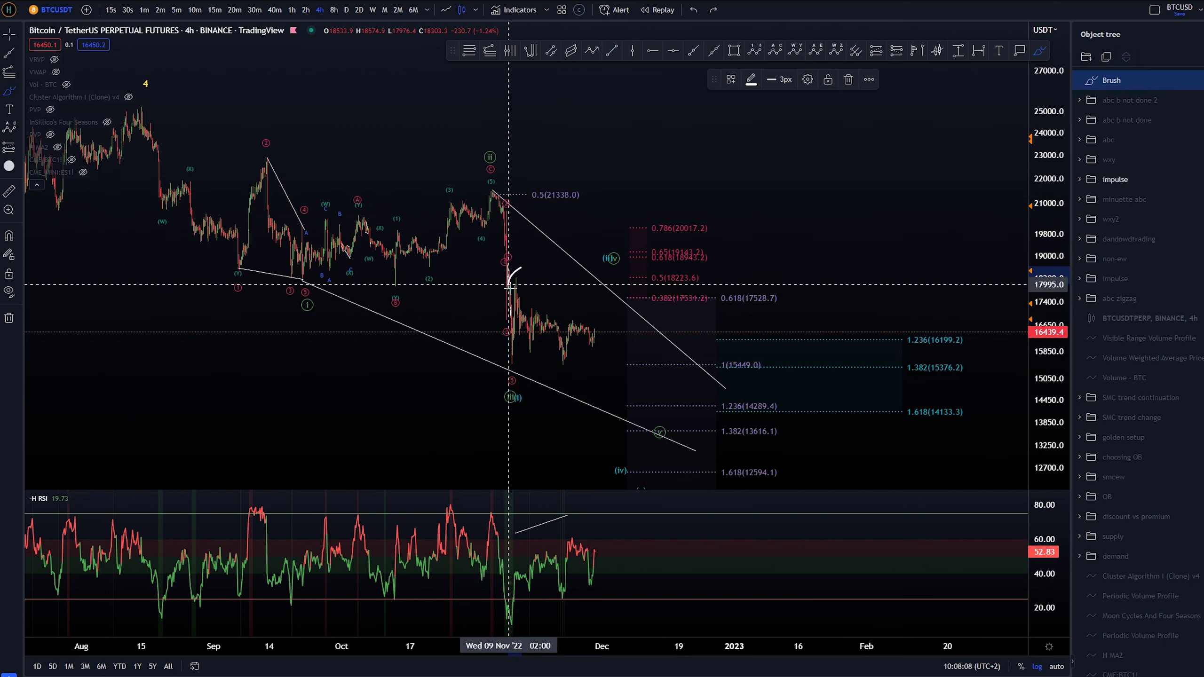
key(ctrl+z)
drag(512, 363, 522, 271)
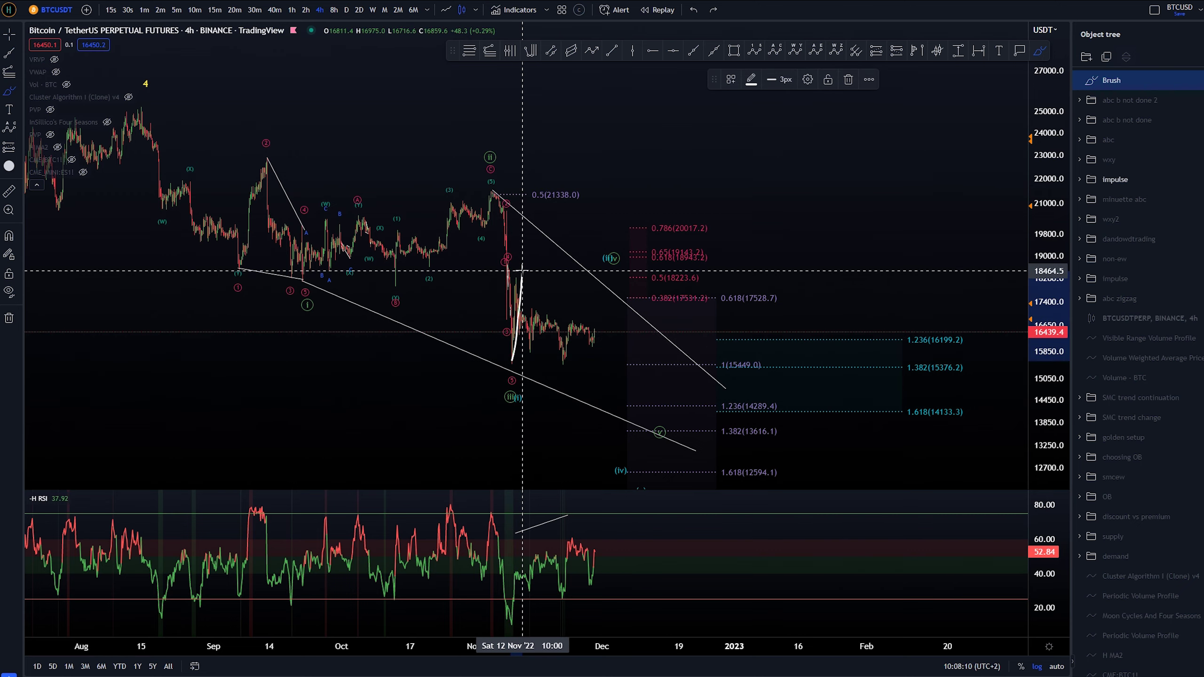
drag(556, 363, 601, 279)
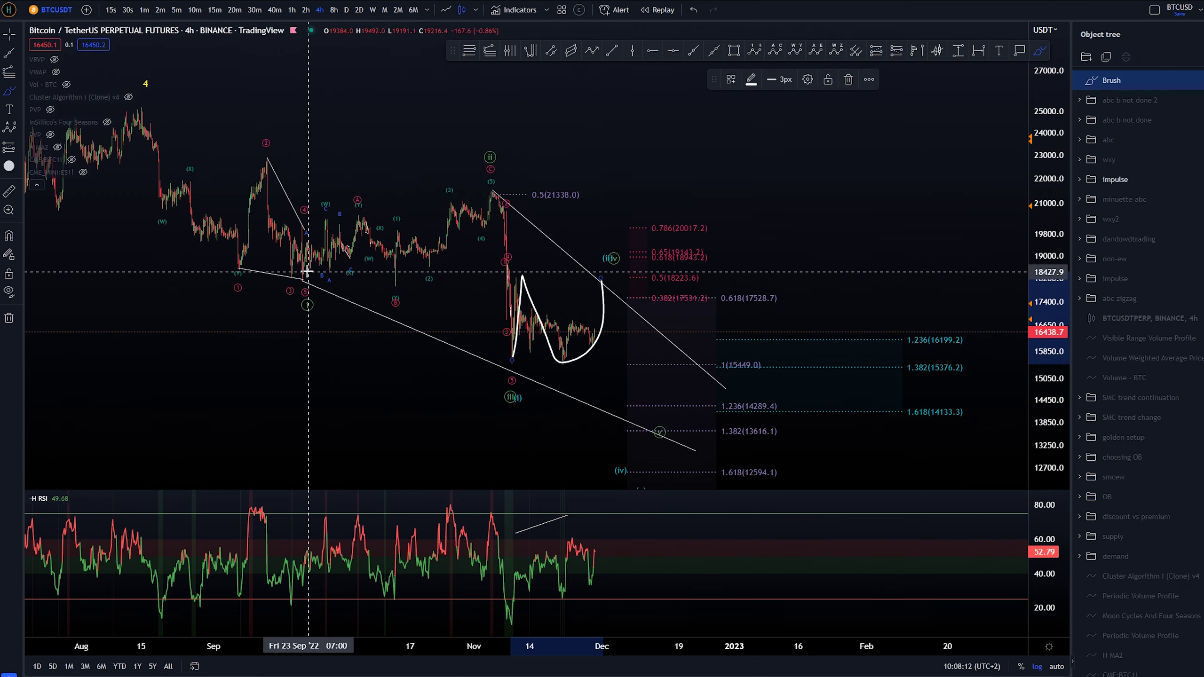
drag(306, 271, 279, 264)
key(ctrl+z)
key(ctrl+z)
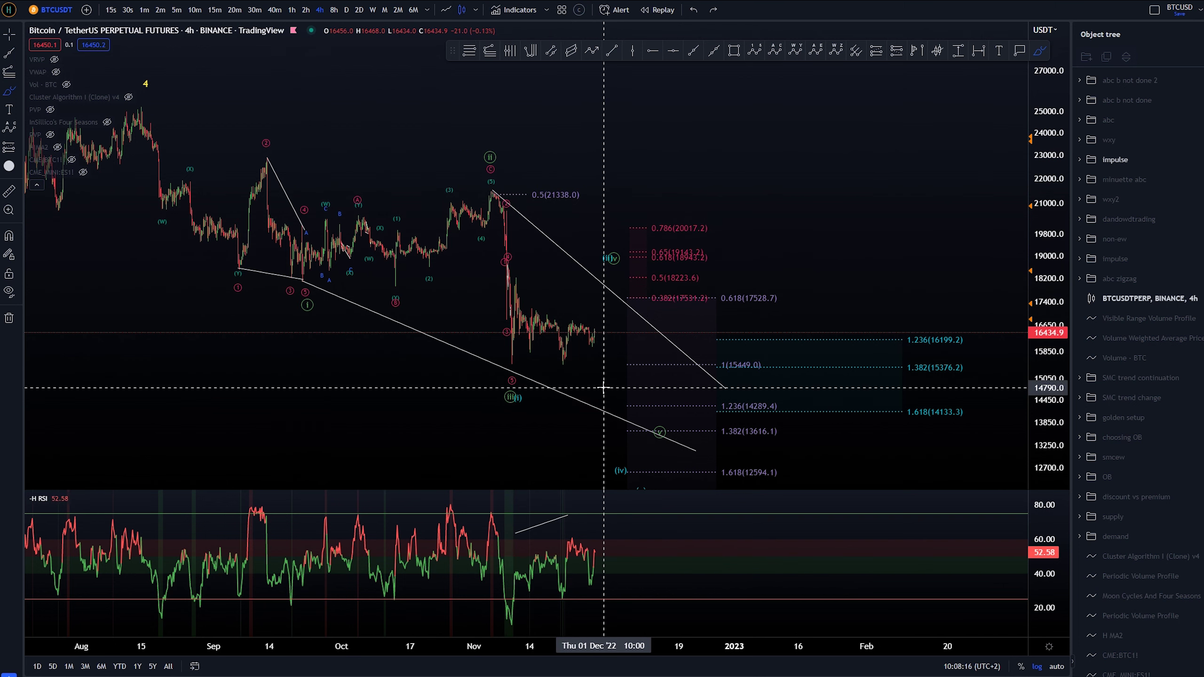
Try to brush a path from the November high down toward the price area beside the upper trendline.
scroll(633, 216, down, 2)
scroll(633, 215, down, 1)
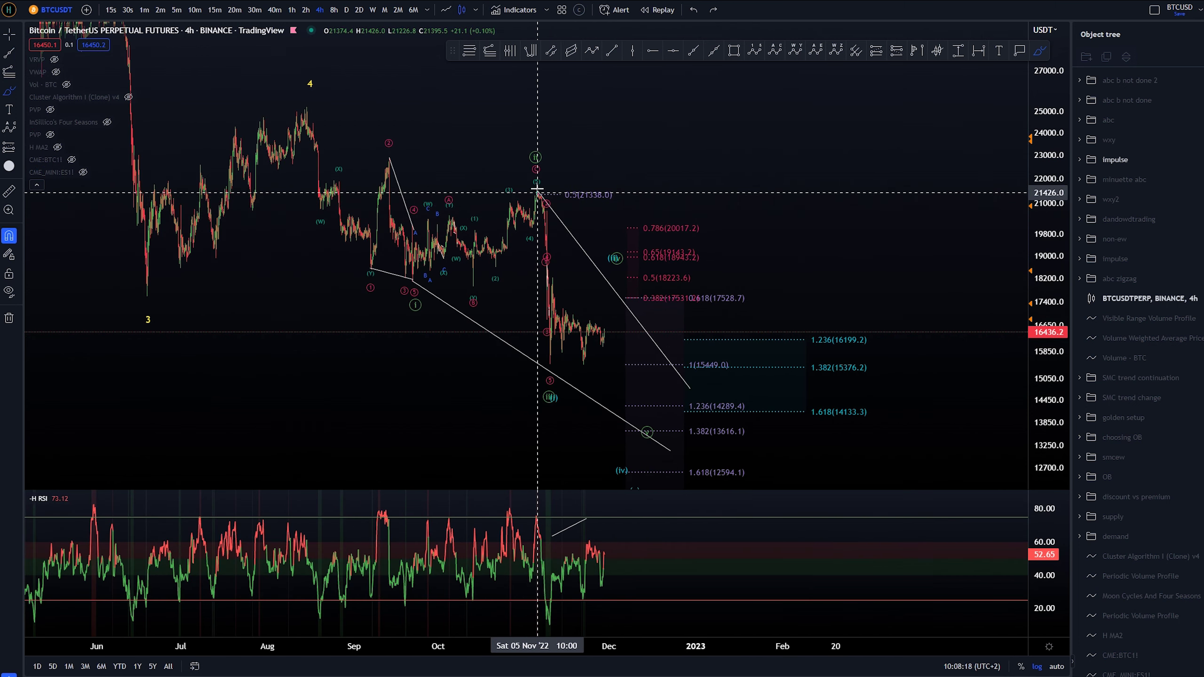
mouse_move(537, 189)
mouse_down()
mouse_move(556, 375)
mouse_move(594, 297)
mouse_up()
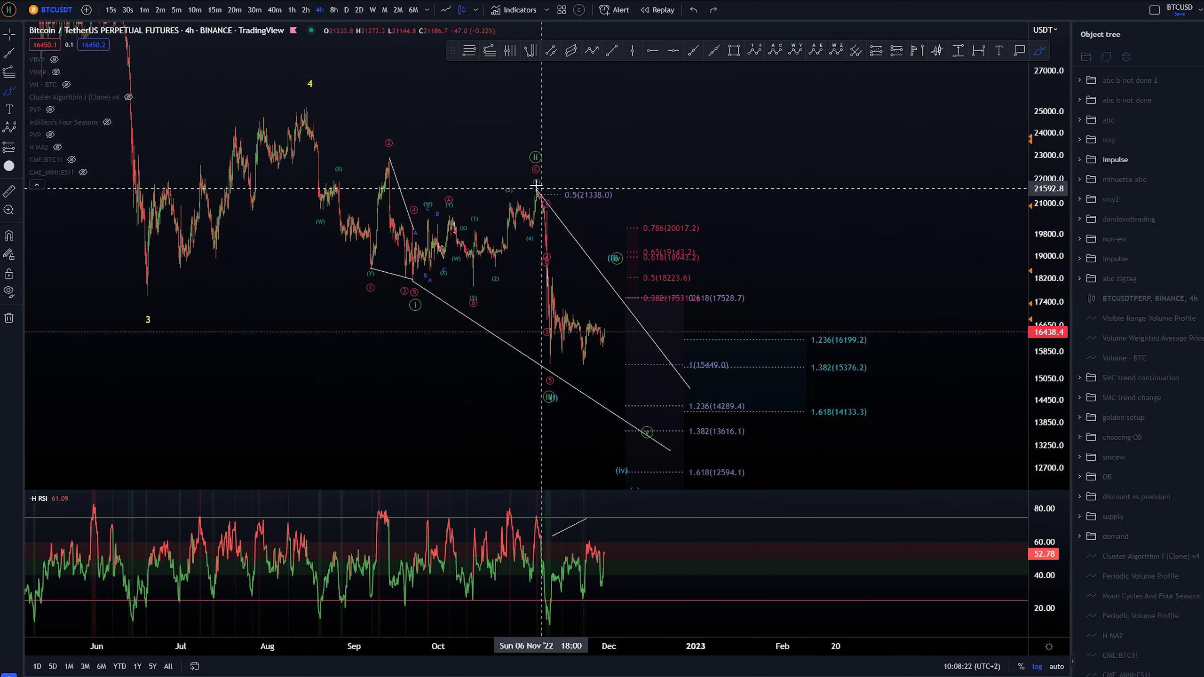
Brush a path from the November high through the low and upper trendline down to the lower trendline, and undo it.
key(ctrl+z)
key(ctrl+y)
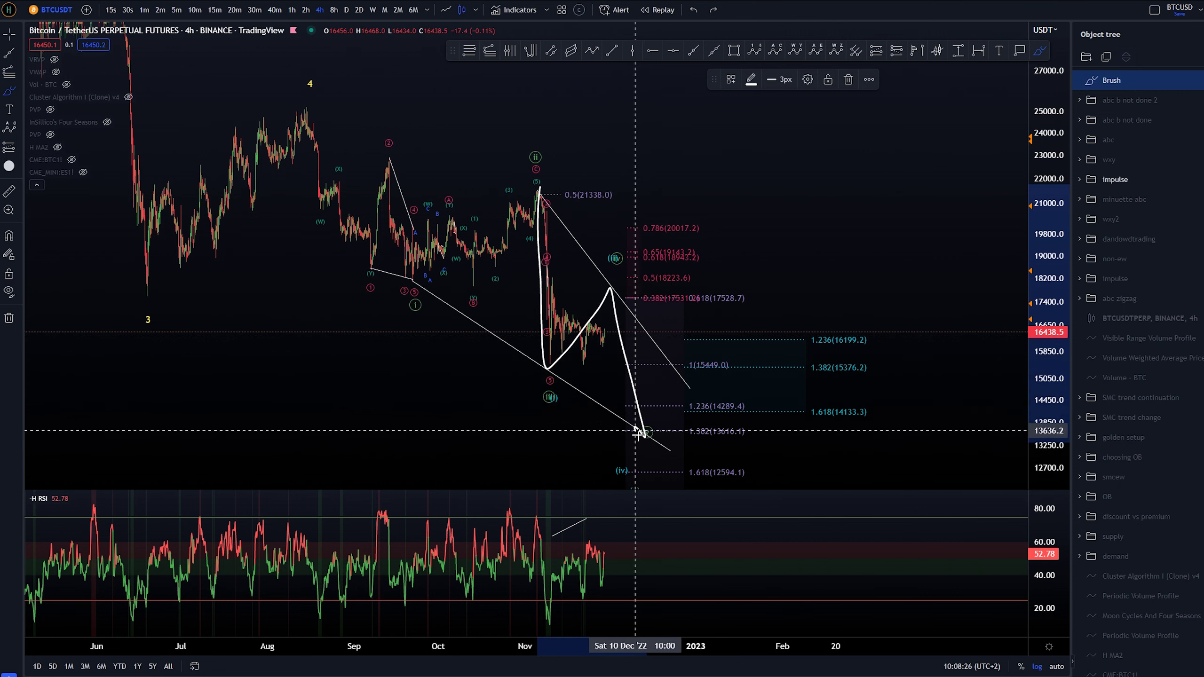
key(ctrl+z)
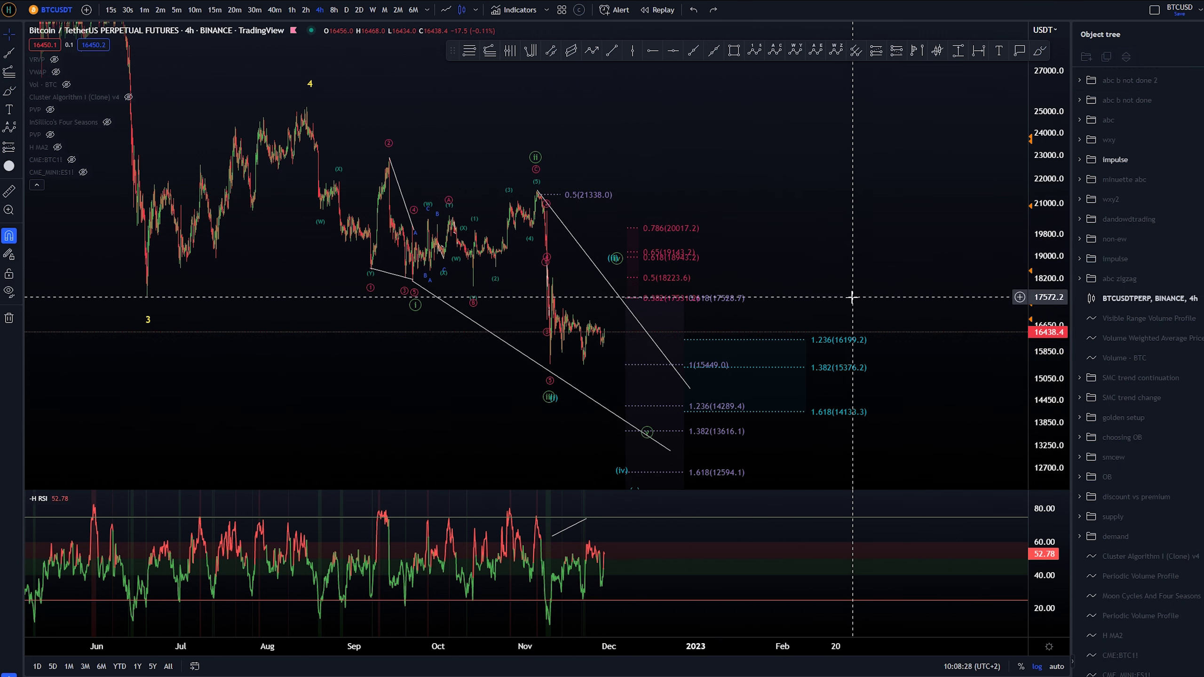
Circle the yellow wave 3 low in June with the Brush tool, and undo the circle.
scroll(852, 297, down, 5)
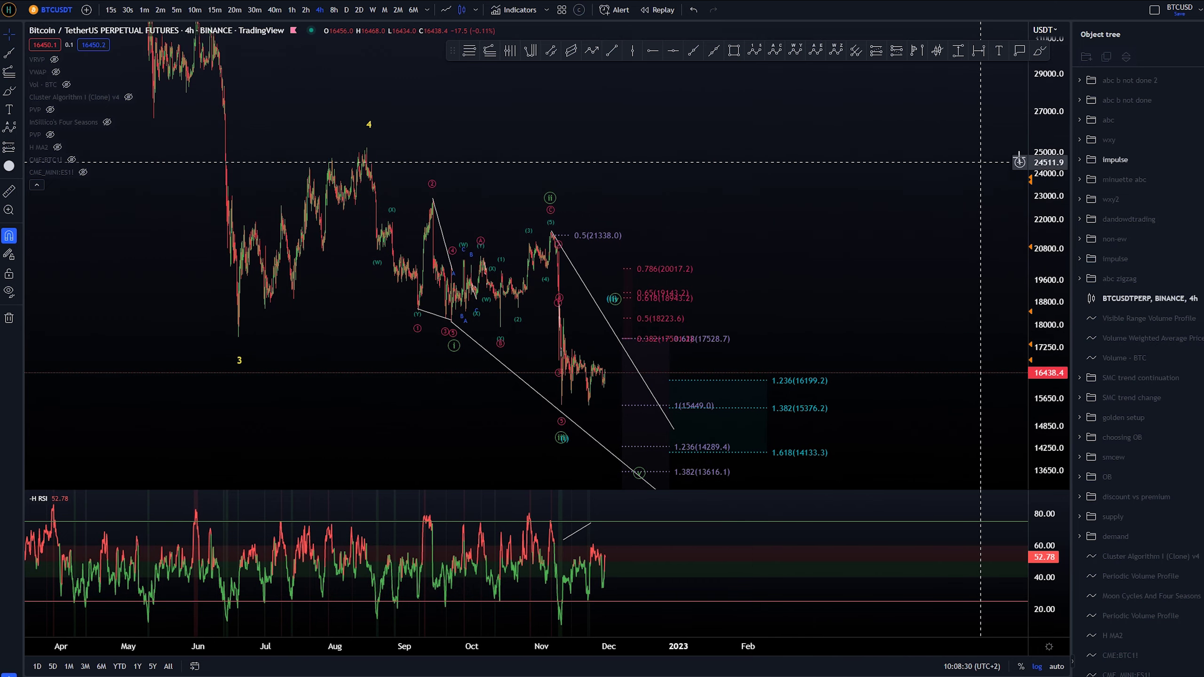
drag(1038, 166, 1038, 302)
drag(356, 397, 344, 393)
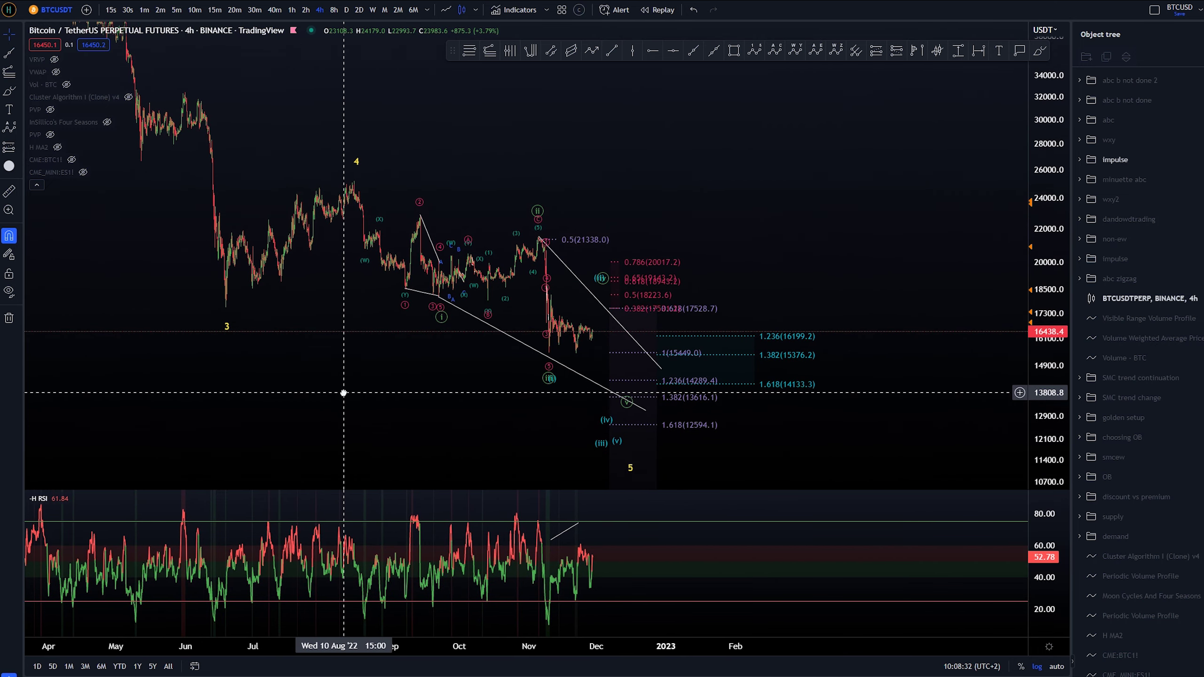
key(alt+b)
drag(231, 310, 254, 328)
key(ctrl+z)
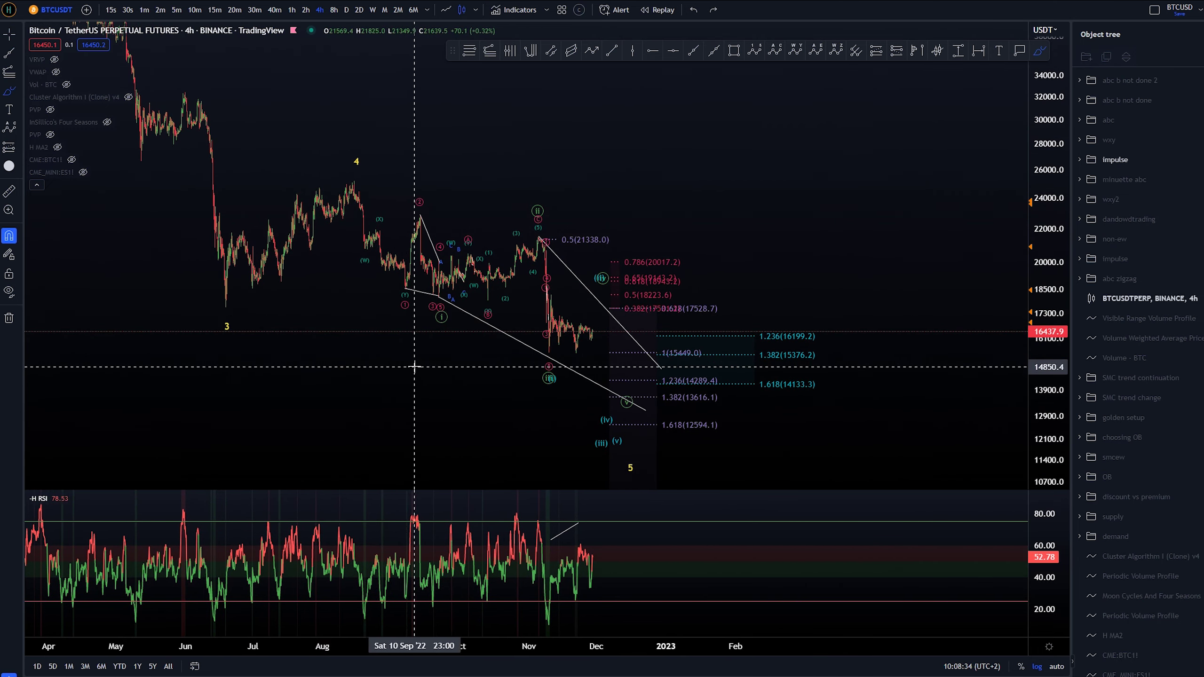
Leave the Brush tool and hide the impulse drawing group.
key(Escape)
scroll(803, 342, up, 2)
drag(756, 243, 932, 196)
drag(1055, 341, 1052, 194)
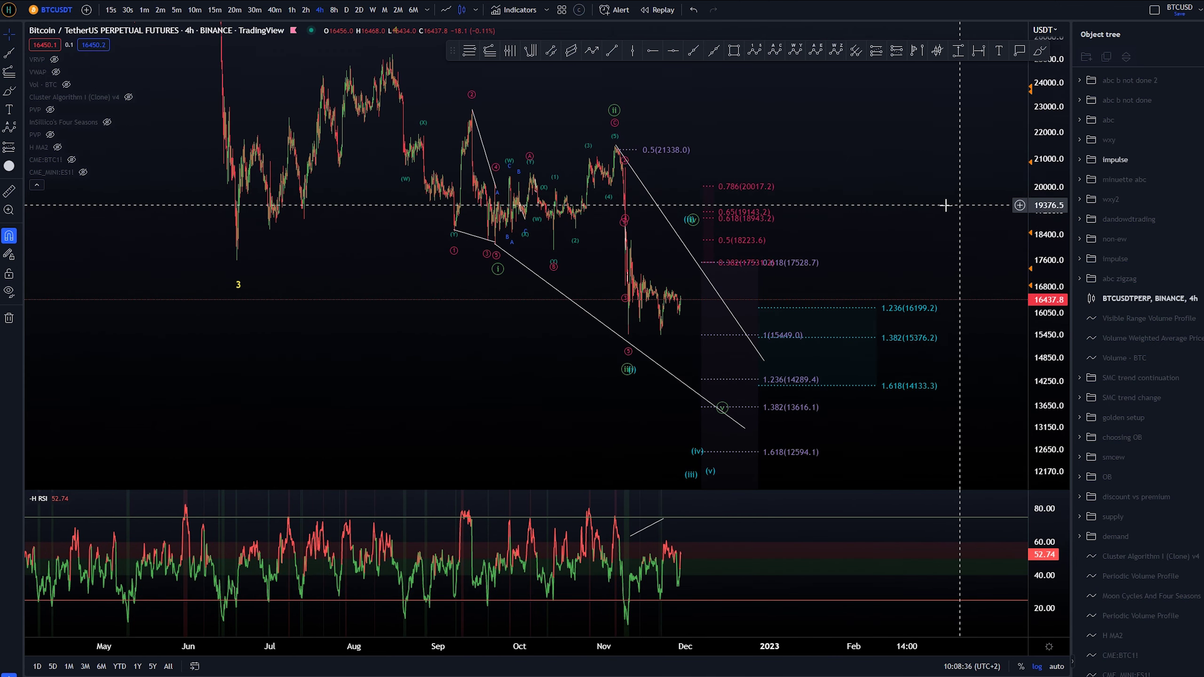
scroll(945, 205, up, 1)
click(1200, 159)
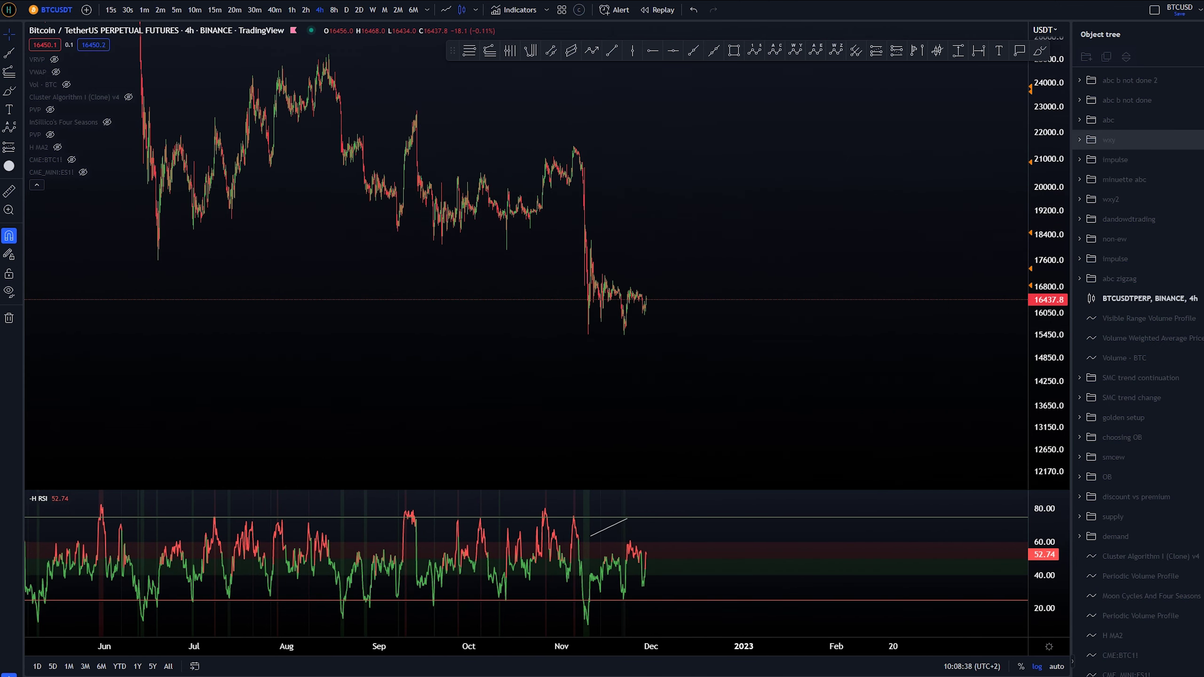
Switch the chart to the 1h timeframe and display the wxy drawing group with its Fibonacci targets.
click(292, 11)
right_click(554, 82)
click(583, 94)
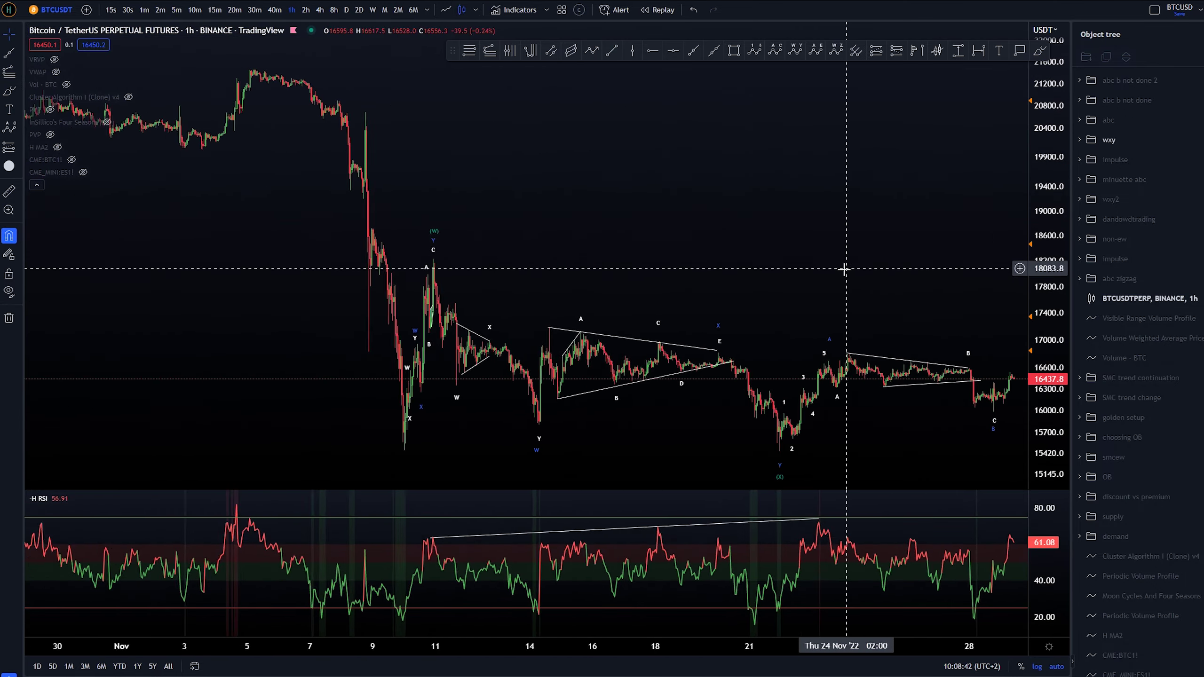
drag(844, 269, 688, 187)
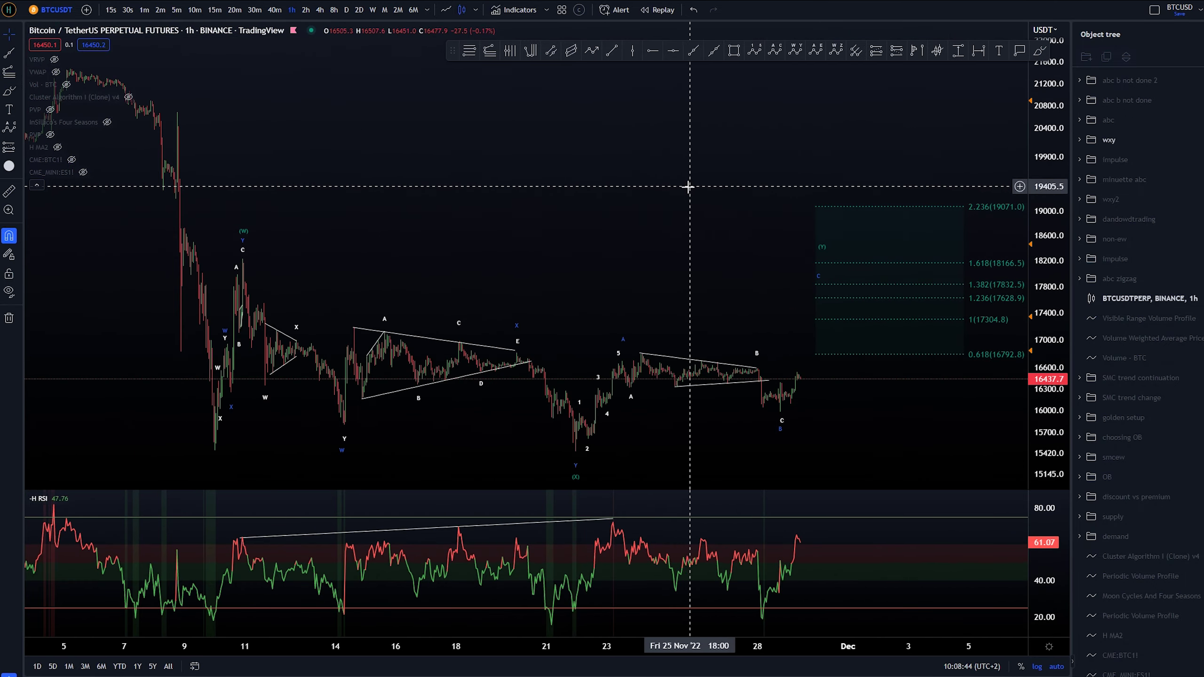
drag(1043, 333, 1043, 298)
drag(912, 438, 855, 361)
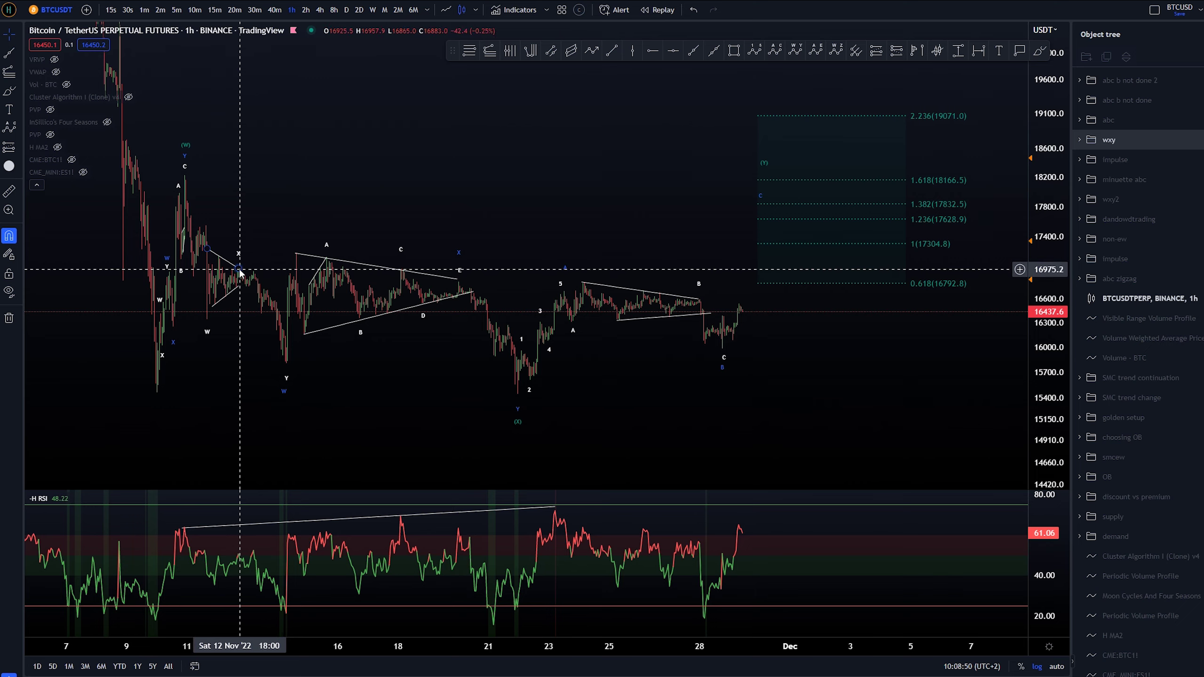
Brush from the 10 November low to the 22 November low, circle the (X) label, and remove the strokes.
key(alt+b)
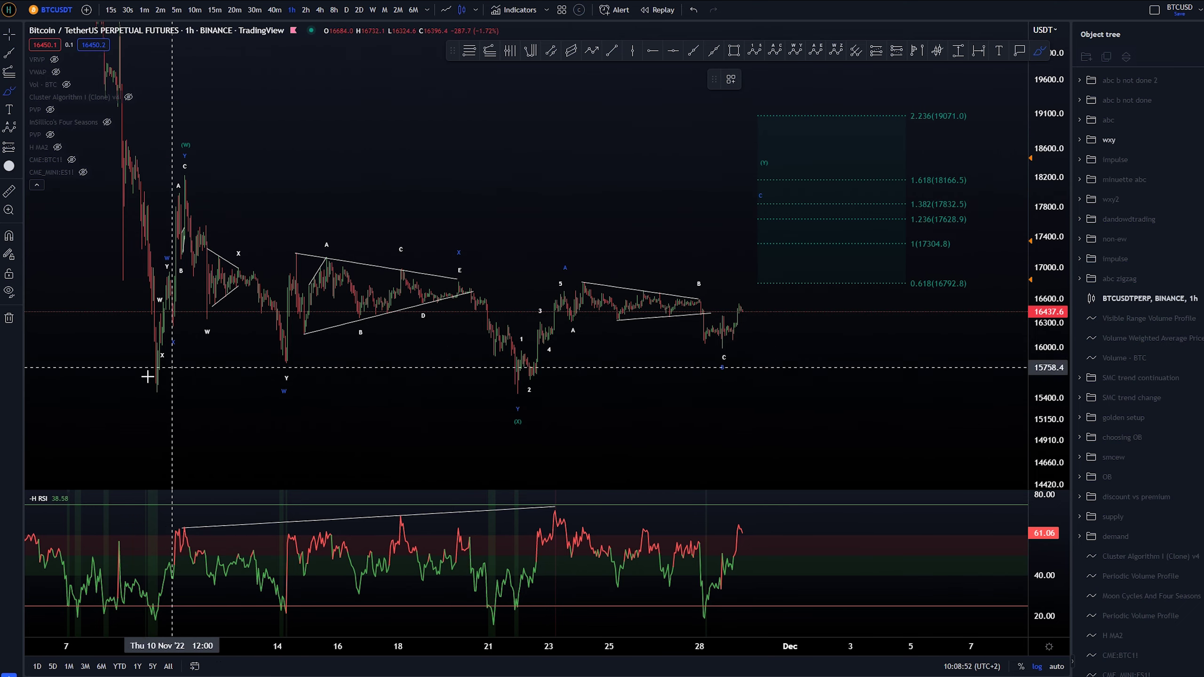
mouse_move(151, 390)
mouse_down()
mouse_move(153, 288)
mouse_move(179, 176)
mouse_move(280, 358)
mouse_move(516, 405)
mouse_move(517, 389)
mouse_up()
key(Delete)
key(Delete)
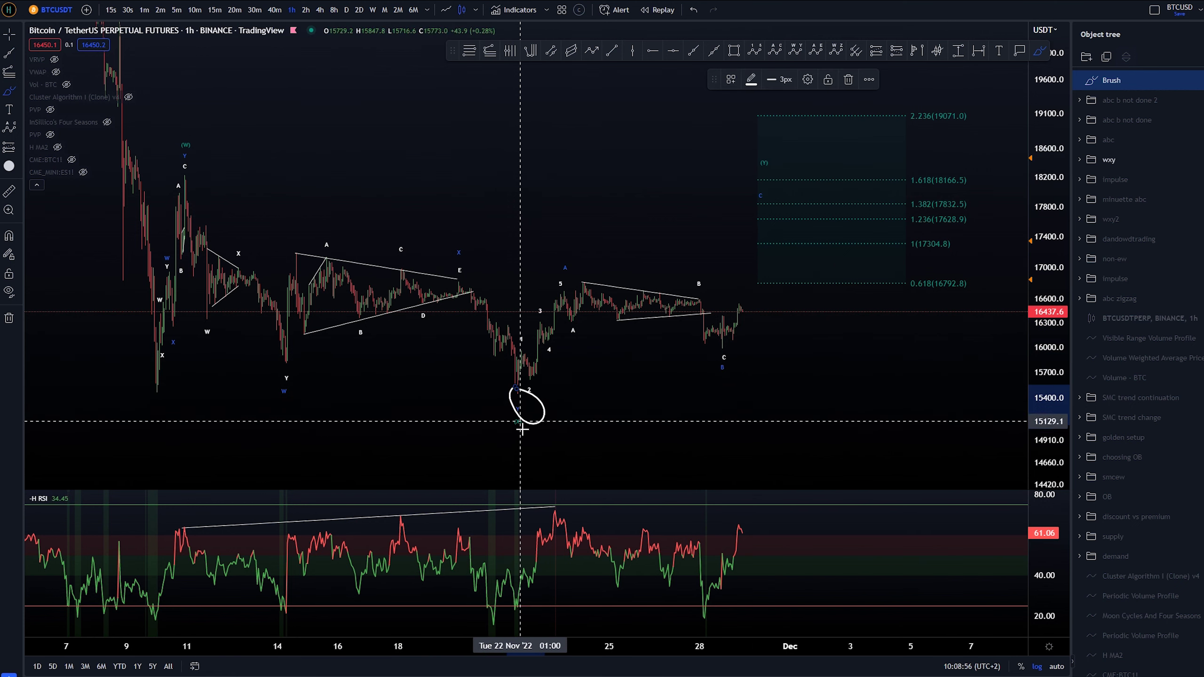
key(ctrl+z)
key(ctrl+y)
key(ctrl+z)
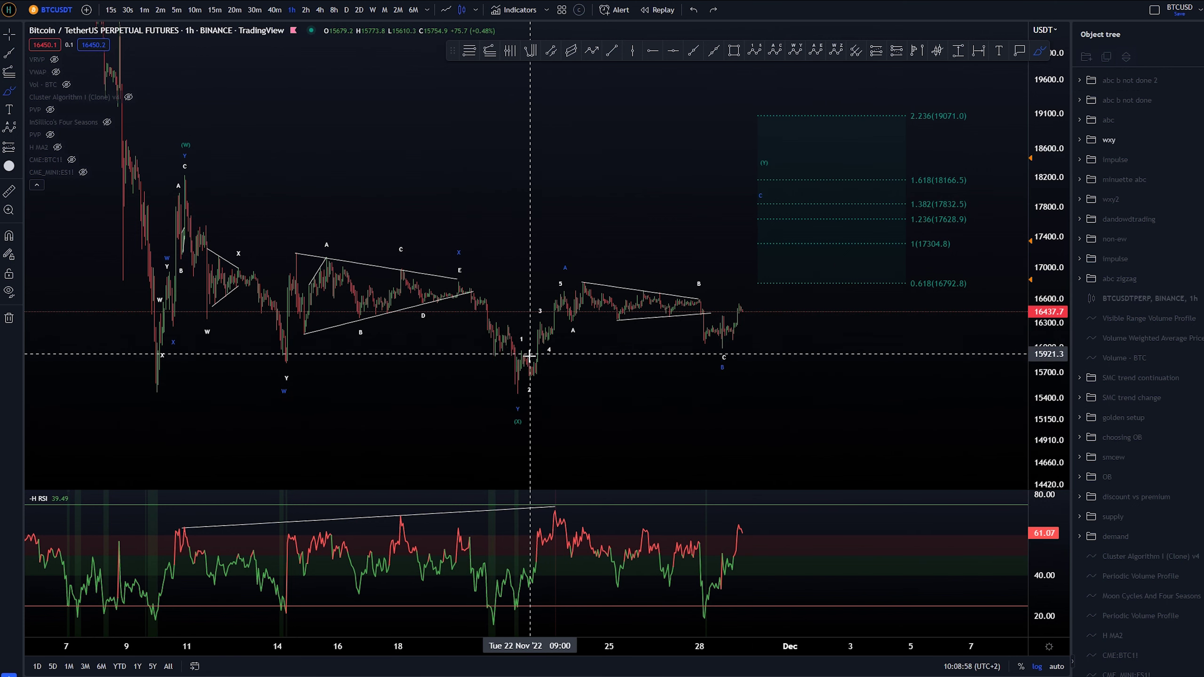
Brush marks on the (Y) target, the 1.618 extension level and the 10 November high, and undo each stroke.
drag(766, 140, 762, 142)
key(ctrl+z)
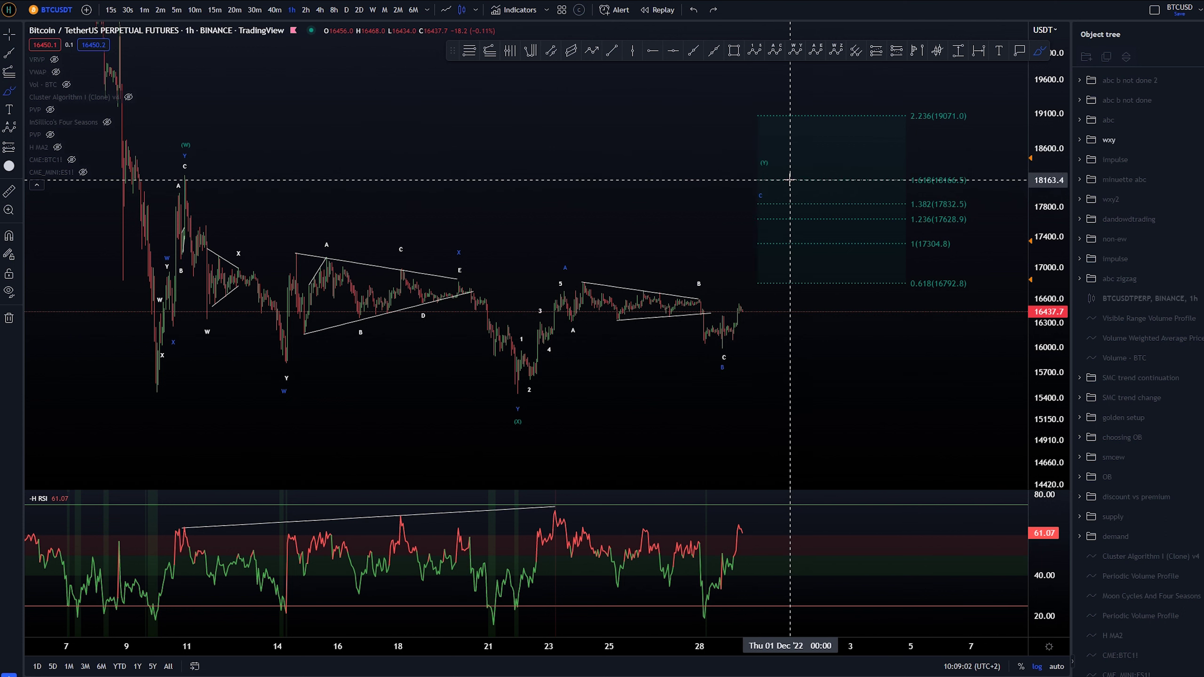
drag(911, 188, 965, 180)
key(ctrl+z)
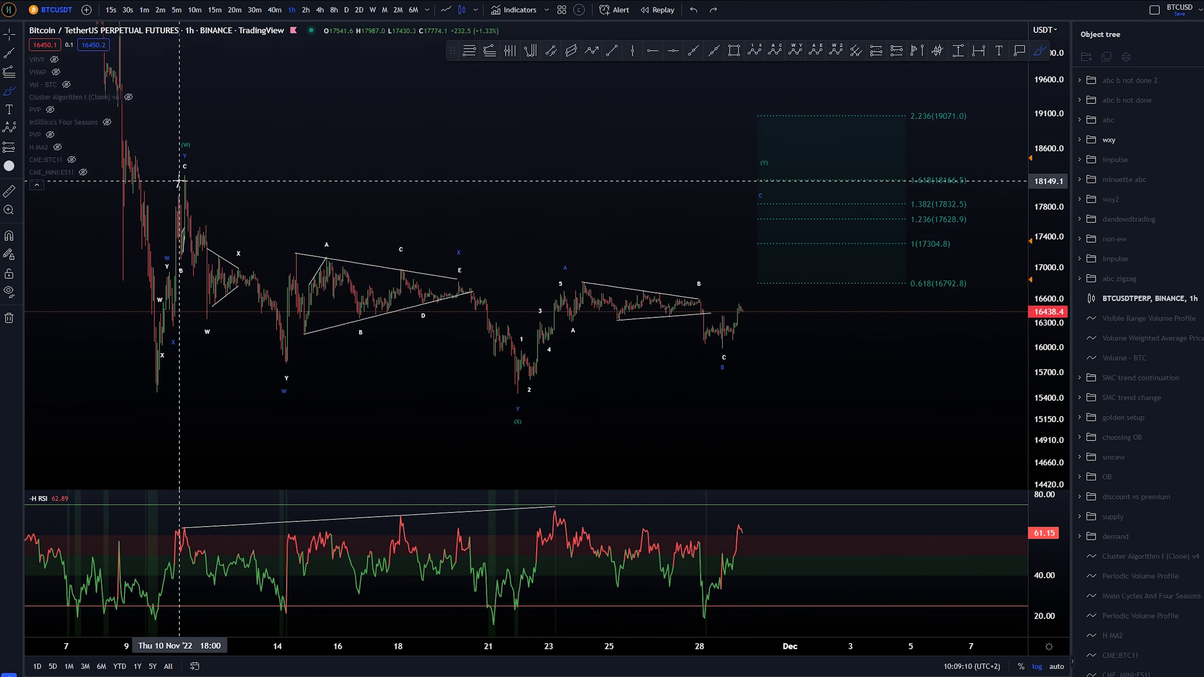
drag(180, 181, 213, 178)
key(ctrl+z)
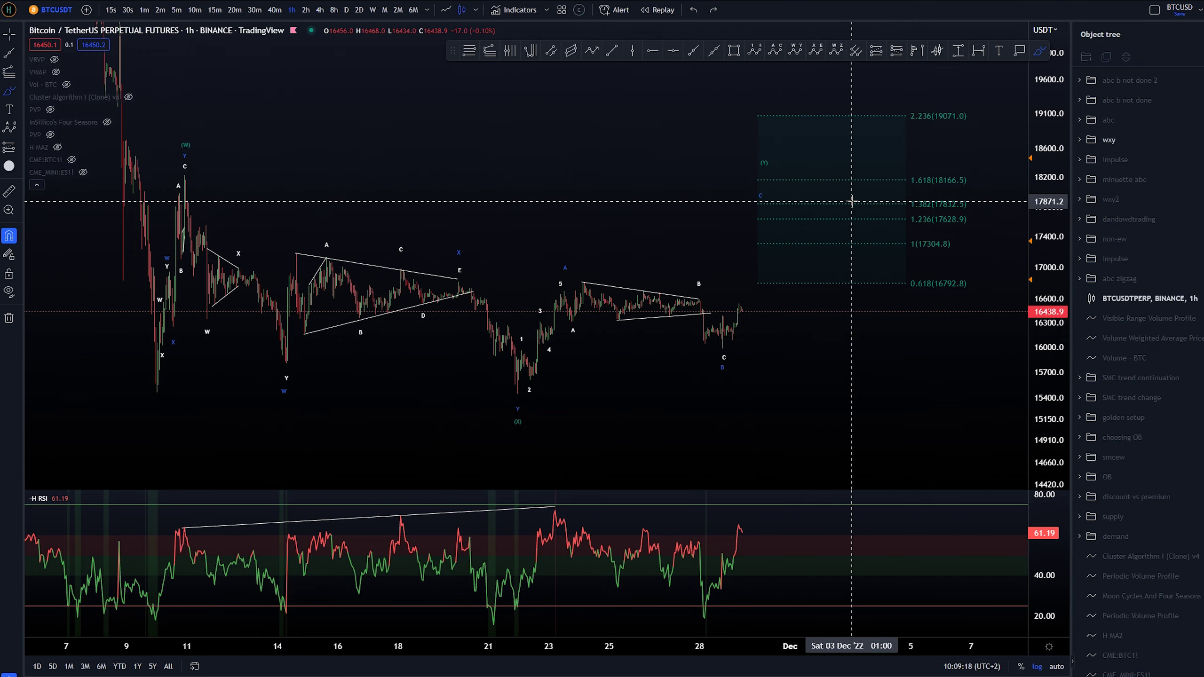
Narrow the existing Fib extension by moving its last anchor to about 2 December, and recolour it blue.
scroll(892, 236, down, 2)
mouse_move(938, 327)
mouse_down()
mouse_move(776, 317)
mouse_move(766, 340)
mouse_move(706, 339)
mouse_up()
click(810, 273)
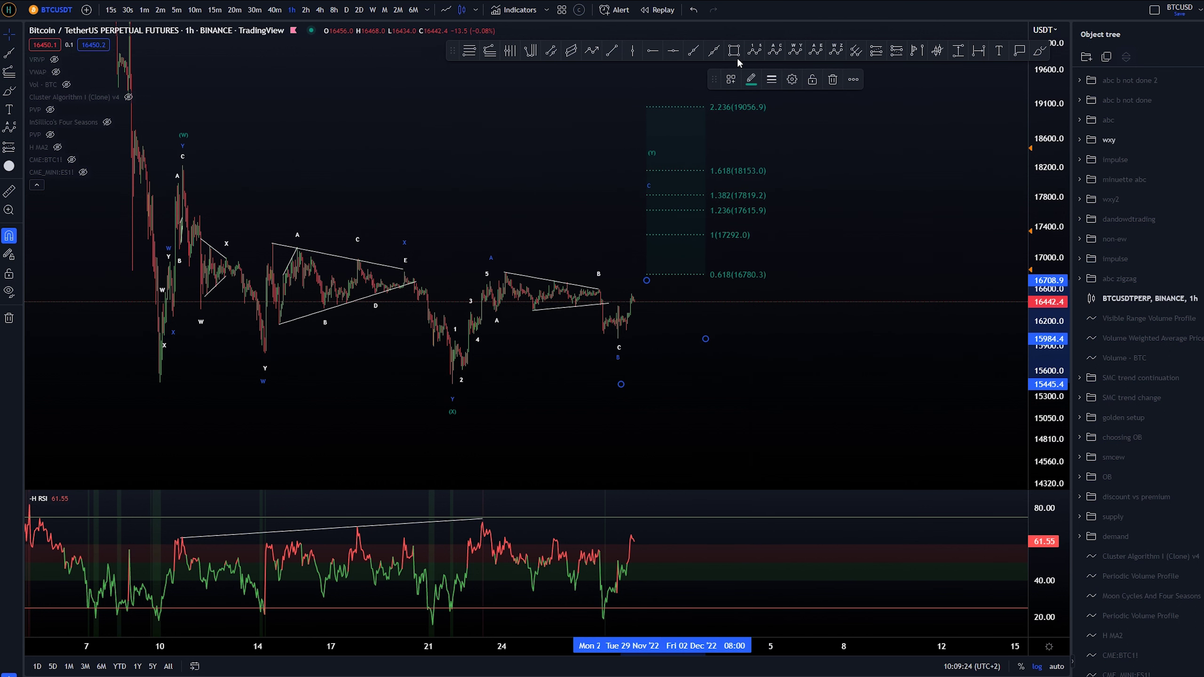
click(752, 80)
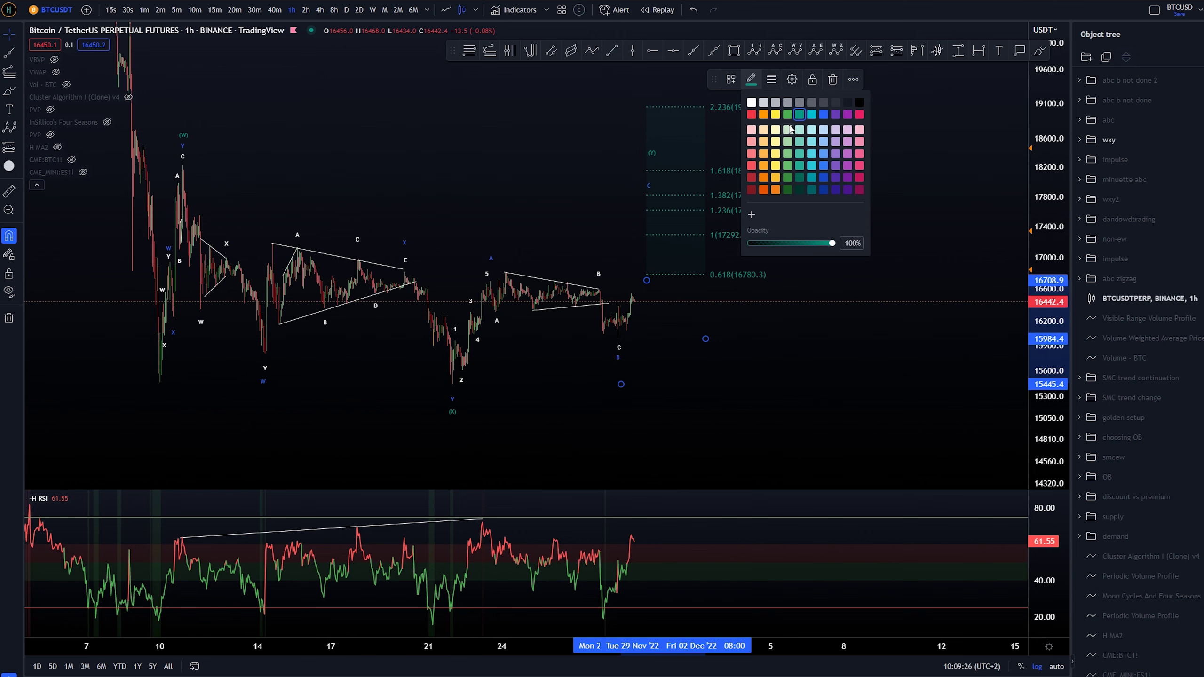
click(824, 115)
click(780, 321)
Draw a Trend-Based Fib Extension from 15461.9 up to 18228.2 and back to about the (X) low, and shift it right into early December.
key(alt+f)
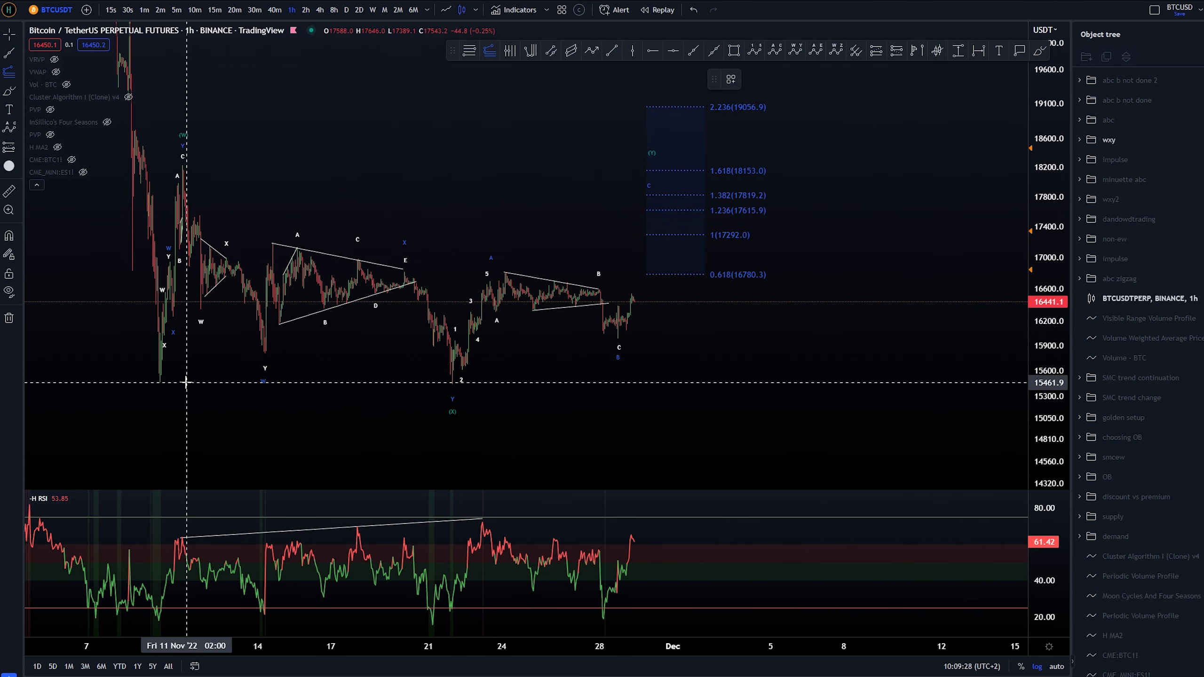
click(186, 382)
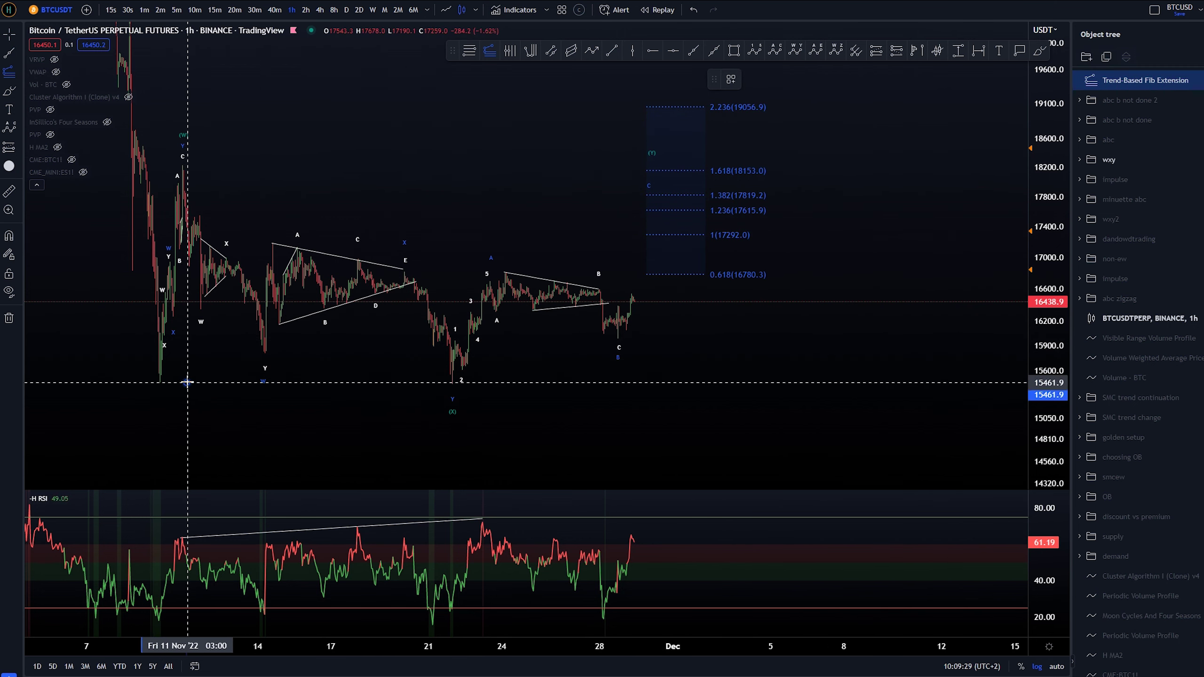
click(263, 165)
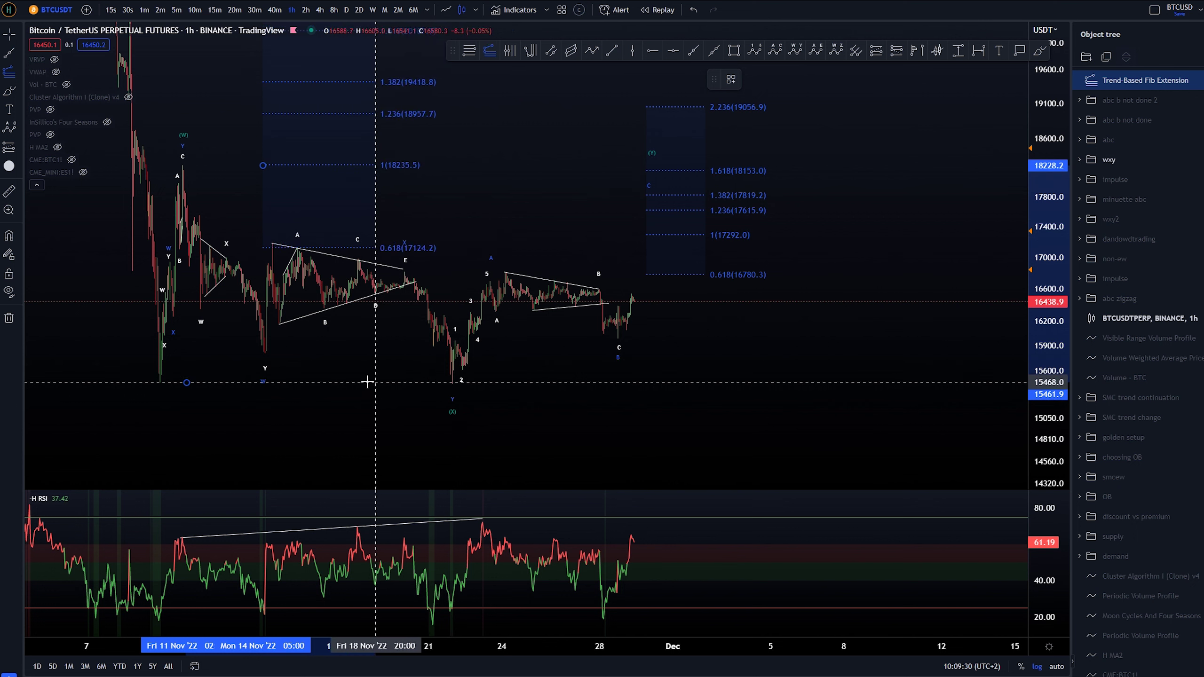
click(343, 389)
drag(368, 171, 899, 199)
Recolour the new Fib extension teal green.
click(747, 81)
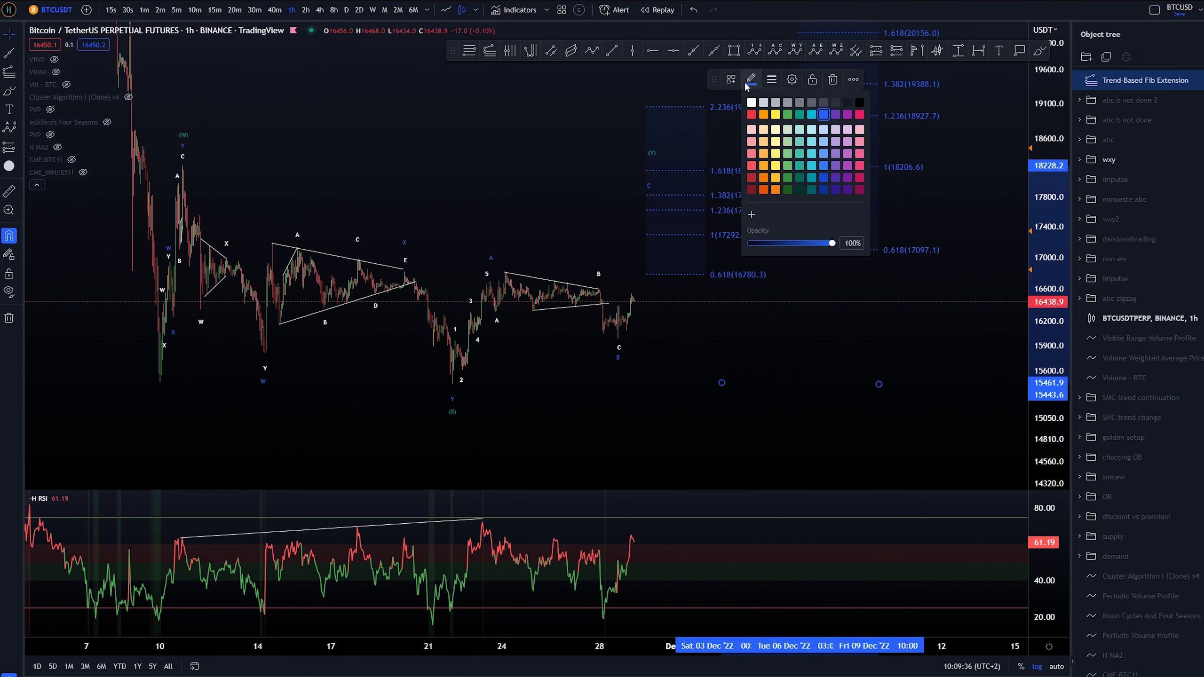
click(800, 114)
click(805, 227)
Brush a line along the blue 1.618 target level and mark the (W) high, and remove the strokes.
key(alt+b)
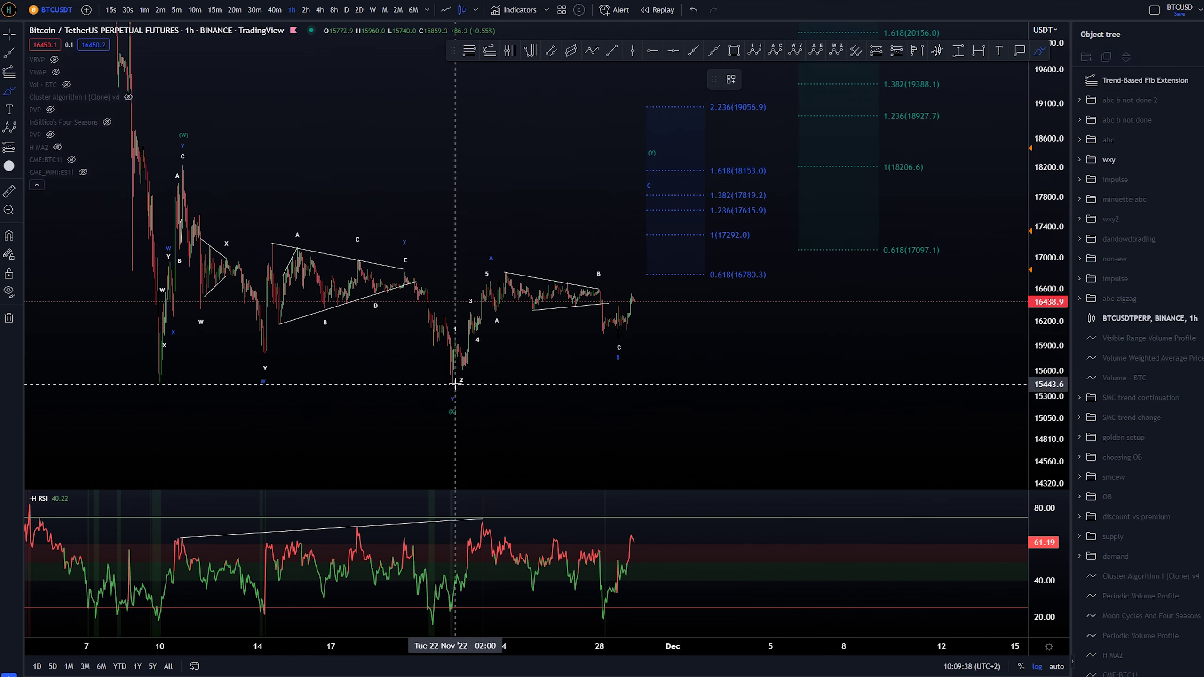
mouse_move(452, 382)
mouse_down()
mouse_move(504, 272)
mouse_move(614, 341)
mouse_move(653, 190)
mouse_move(738, 172)
mouse_up()
key(ctrl+z)
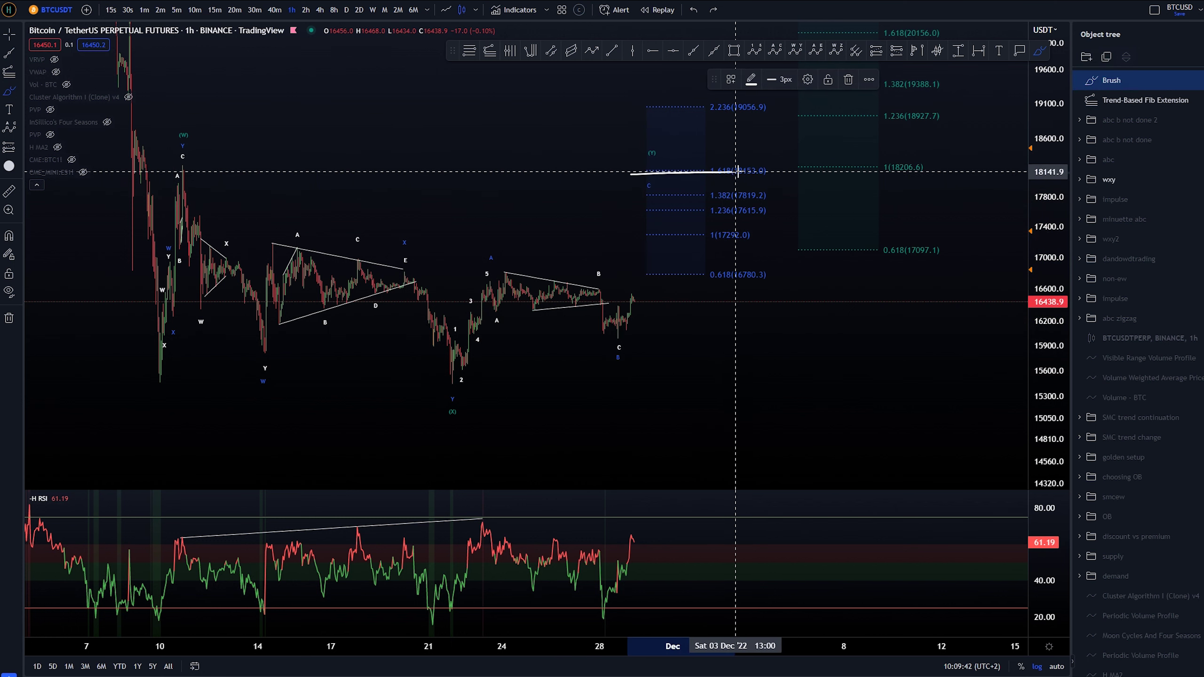
key(ctrl+z)
drag(181, 170, 203, 169)
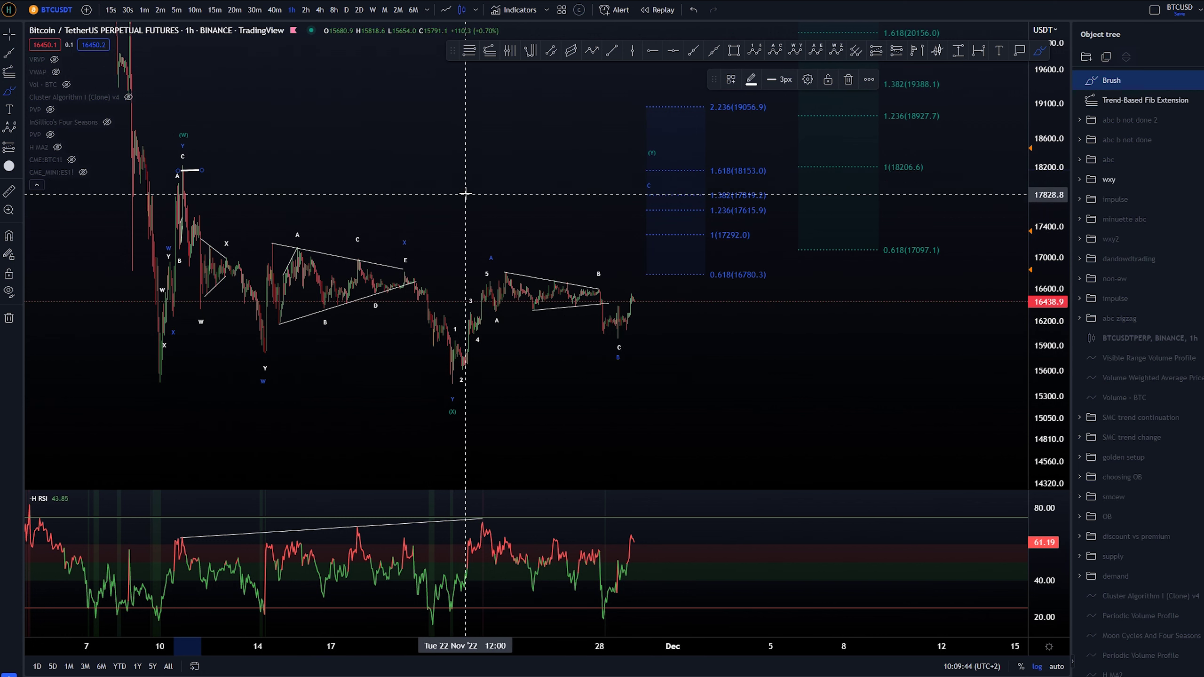
key(Delete)
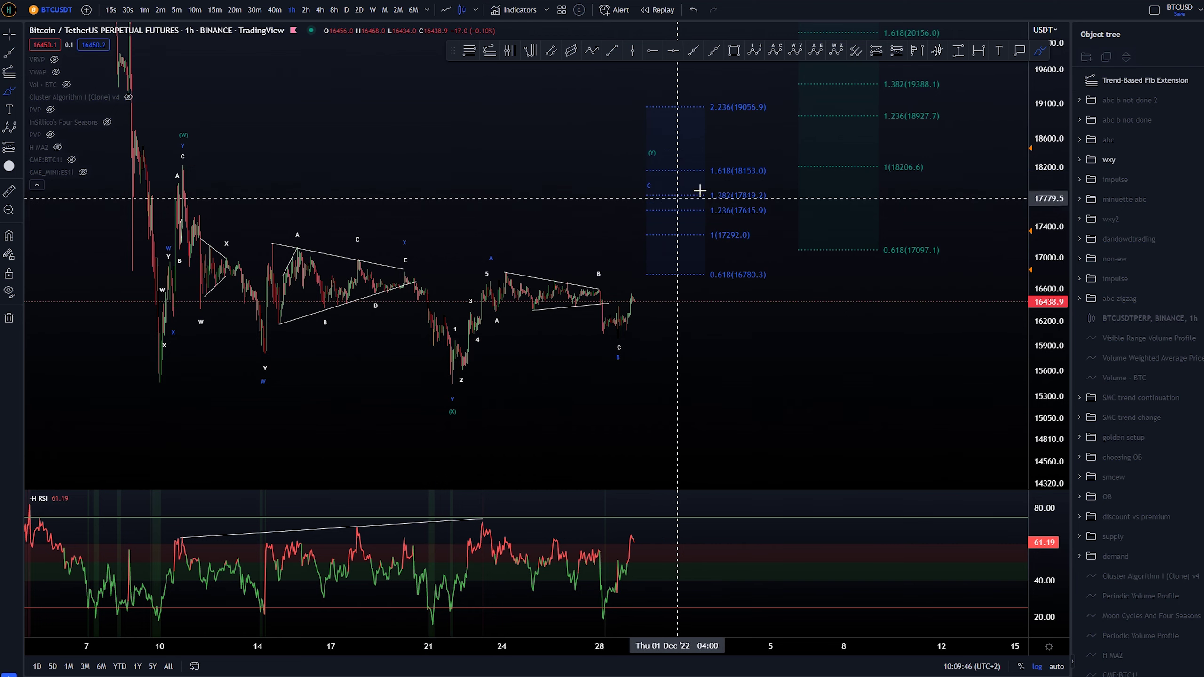
Circle the (Y) target label, the (W) label and the blue label beneath it with the Brush tool, and remove each circle.
drag(661, 141, 677, 154)
key(Delete)
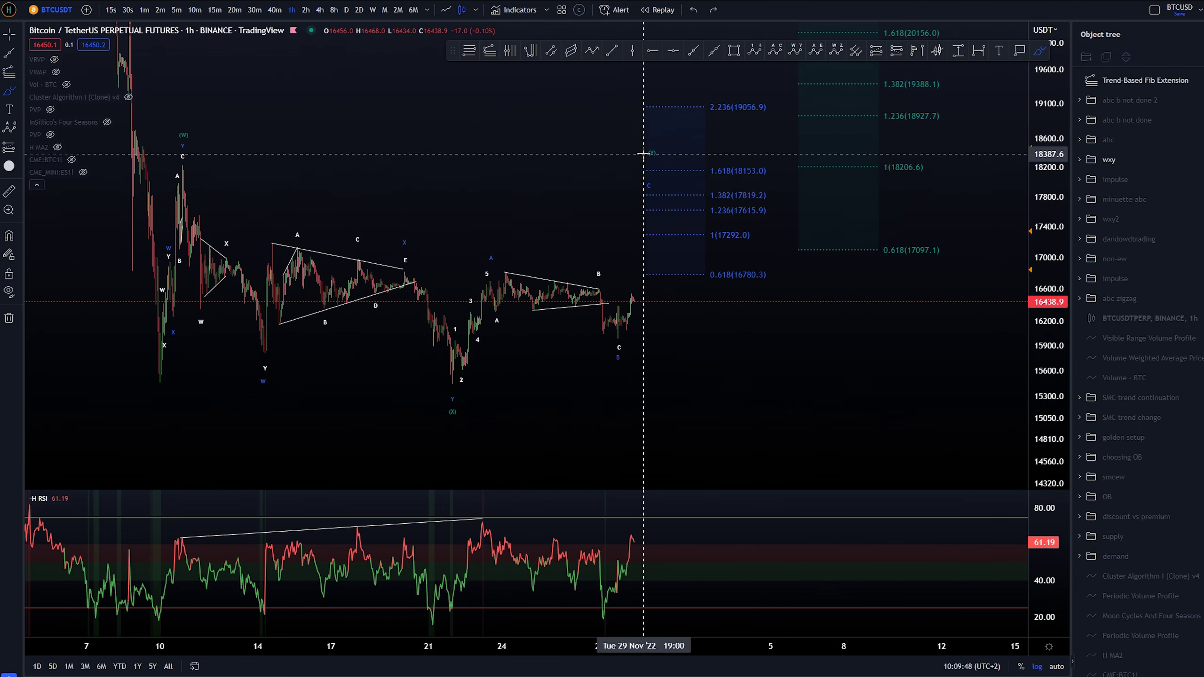
drag(191, 141, 182, 125)
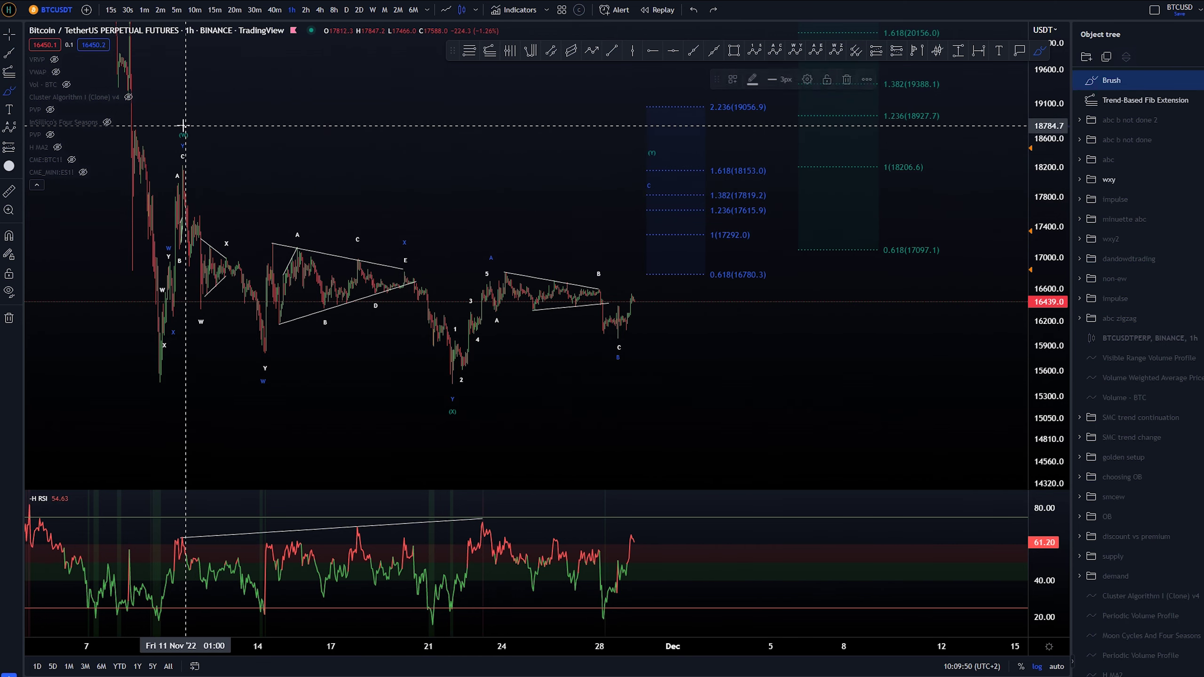
key(ctrl+z)
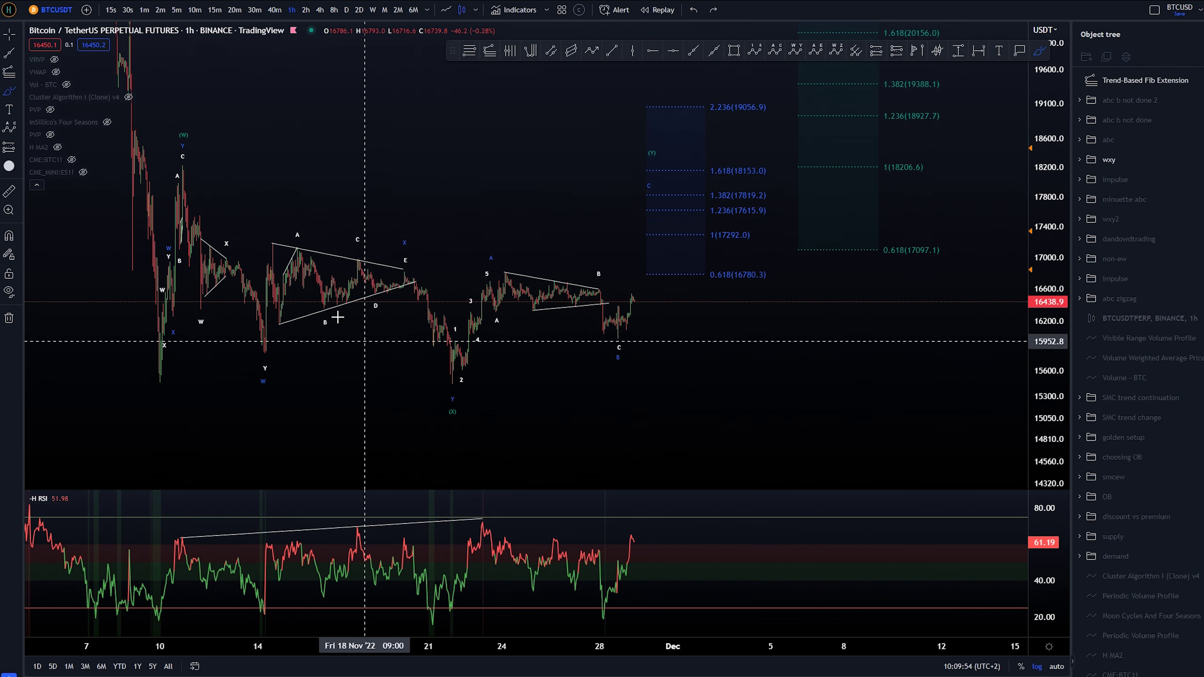
mouse_move(181, 152)
mouse_down()
mouse_move(195, 164)
mouse_move(166, 149)
mouse_up()
key(ctrl+z)
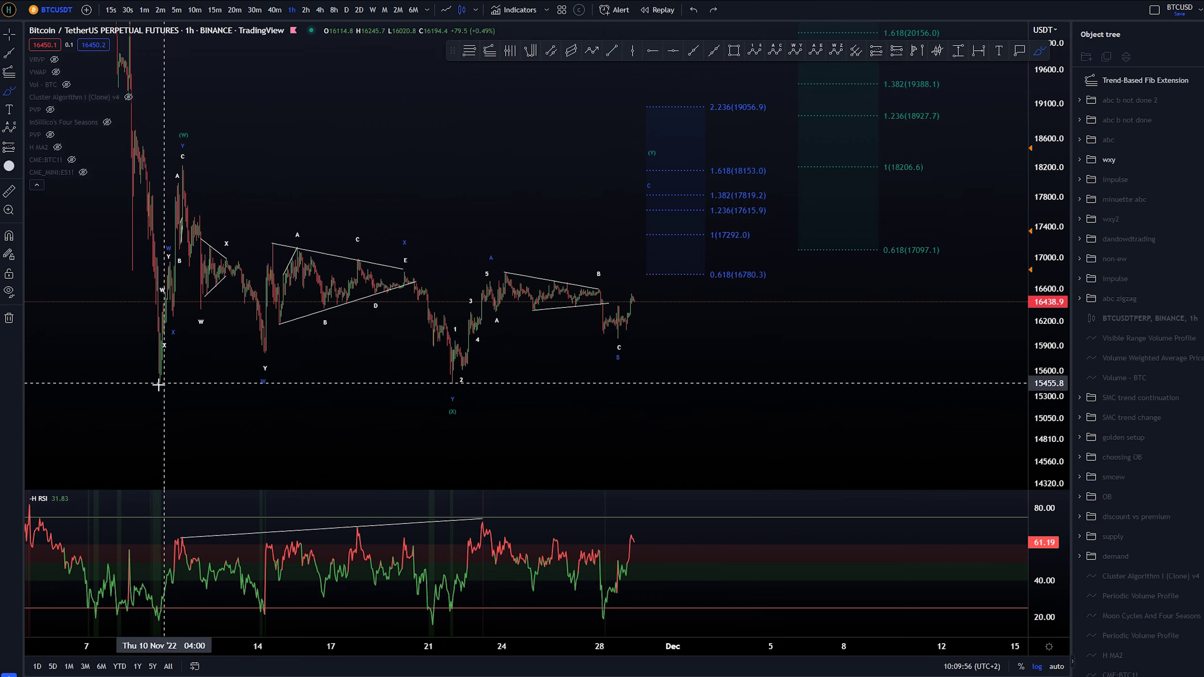
Brush the projected W-X-Y path from the 10 November low into the blue target zone twice, and undo both strokes.
mouse_move(158, 385)
mouse_down()
mouse_move(184, 161)
mouse_move(481, 389)
mouse_move(644, 161)
mouse_up()
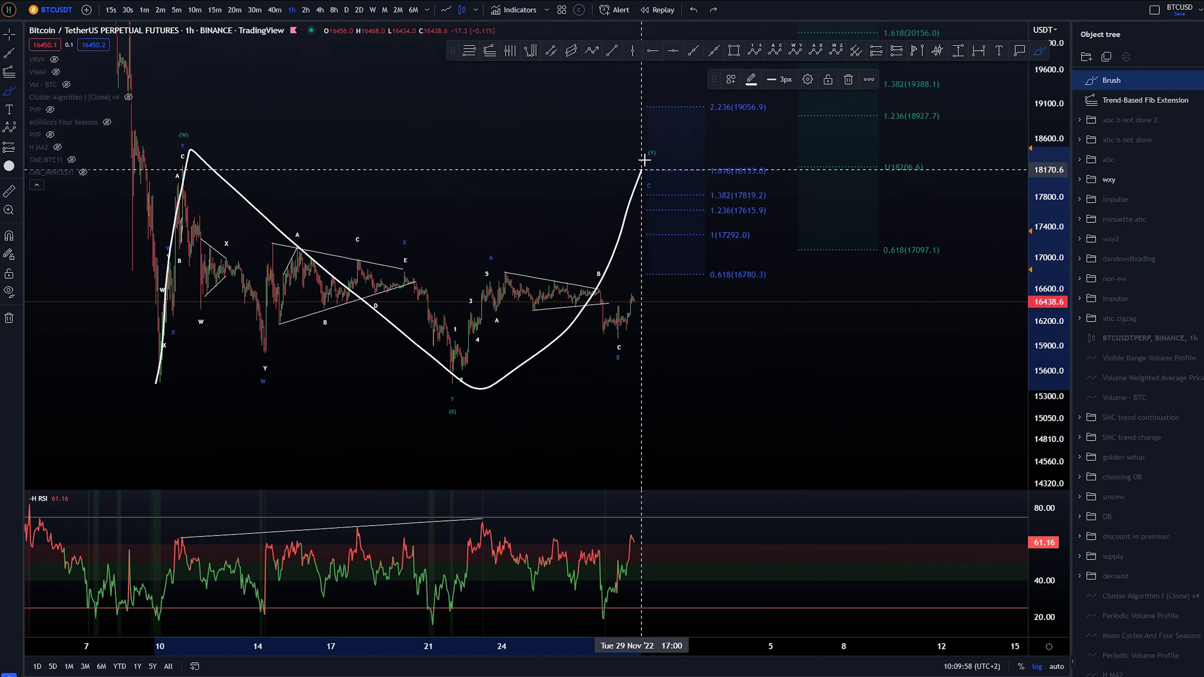
key(ctrl+z)
mouse_move(159, 374)
mouse_down()
mouse_move(166, 349)
mouse_move(403, 357)
mouse_move(641, 231)
mouse_up()
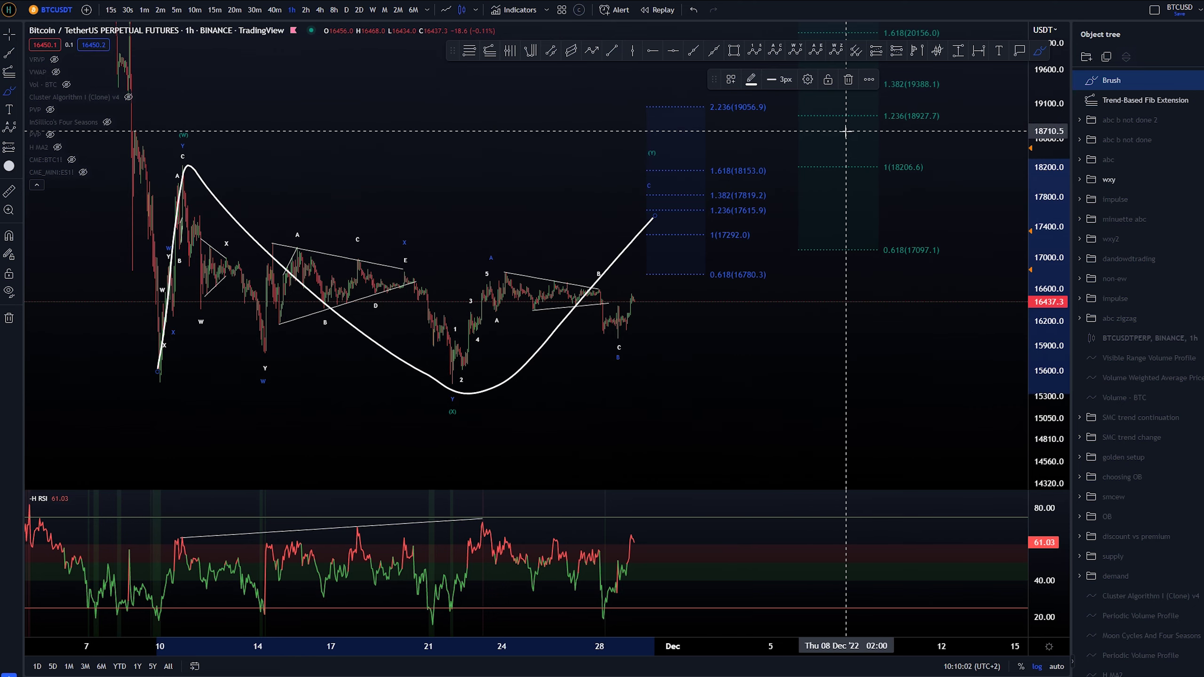
key(ctrl+z)
Move the new Trend-Based Fib Extension into the wxy drawing group.
scroll(798, 378, down, 3)
scroll(799, 378, down, 2)
scroll(903, 388, up, 4)
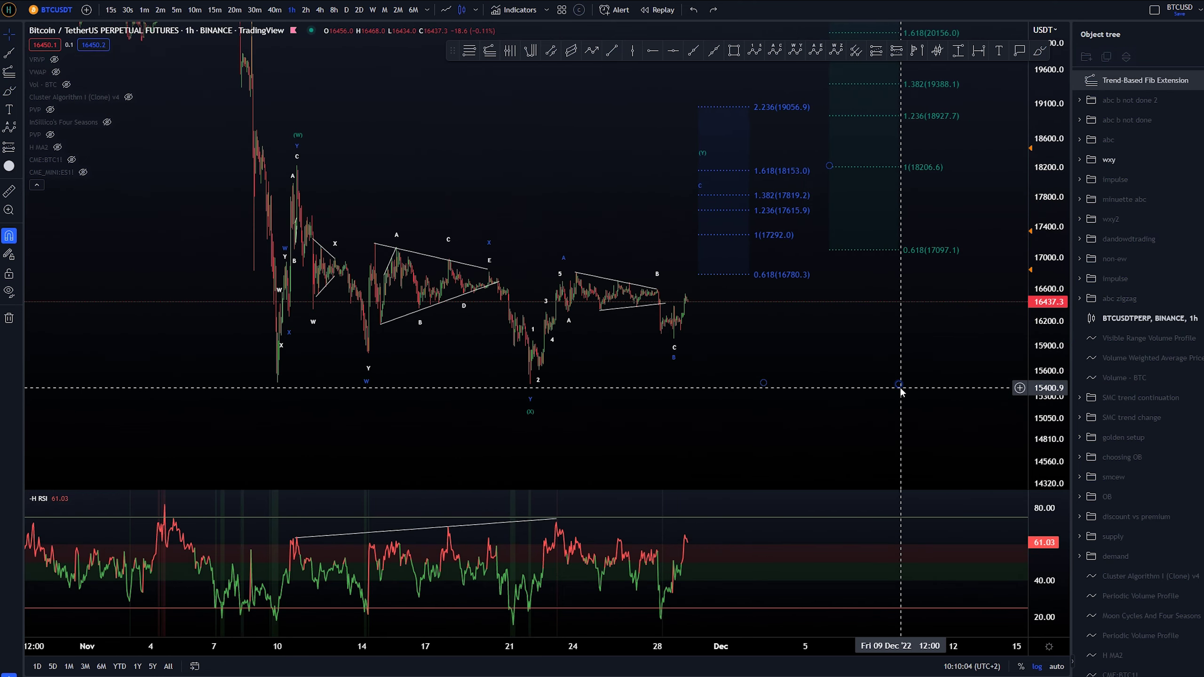
drag(1169, 83, 1135, 165)
drag(817, 351, 743, 353)
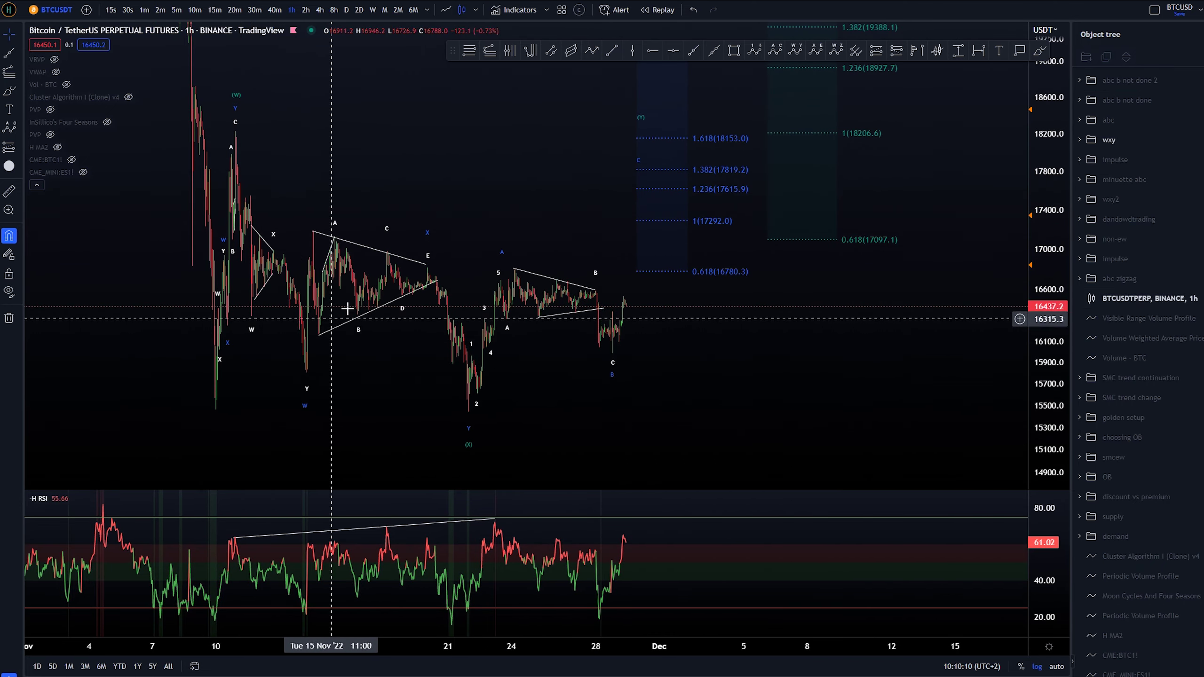
Brush a short mark beneath the 28 November C low, and undo it.
key(b)
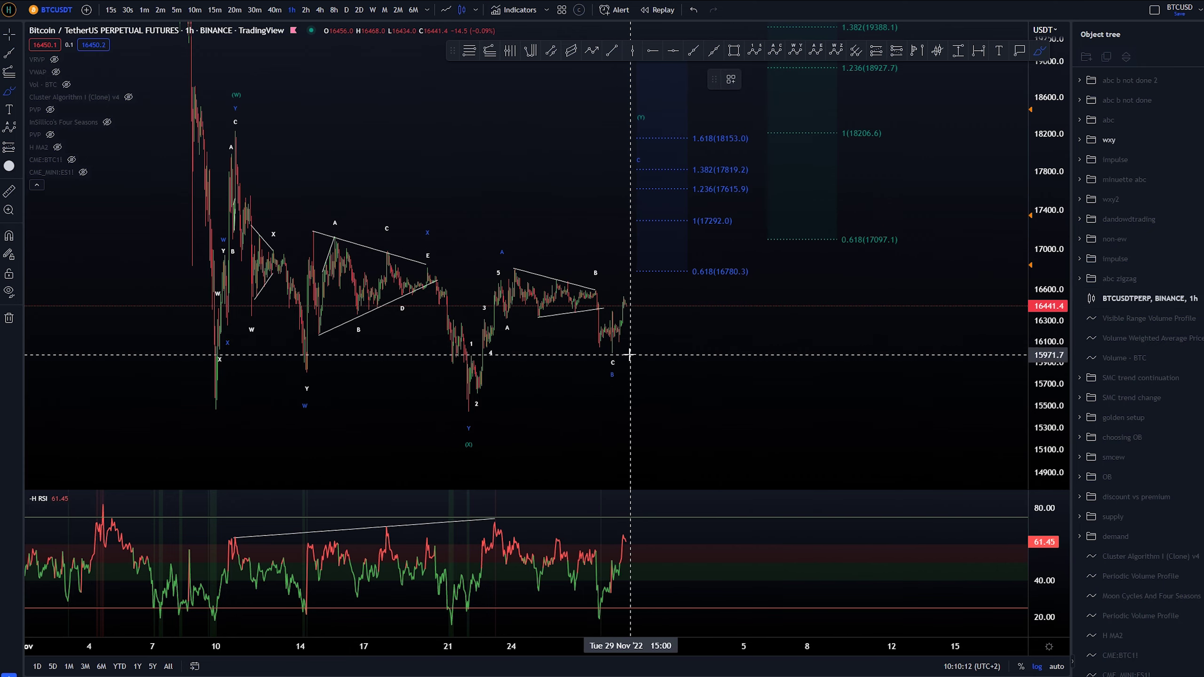
scroll(626, 356, up, 4)
mouse_move(601, 359)
mouse_down()
mouse_move(631, 340)
mouse_move(599, 339)
mouse_move(612, 354)
mouse_up()
key(ctrl+z)
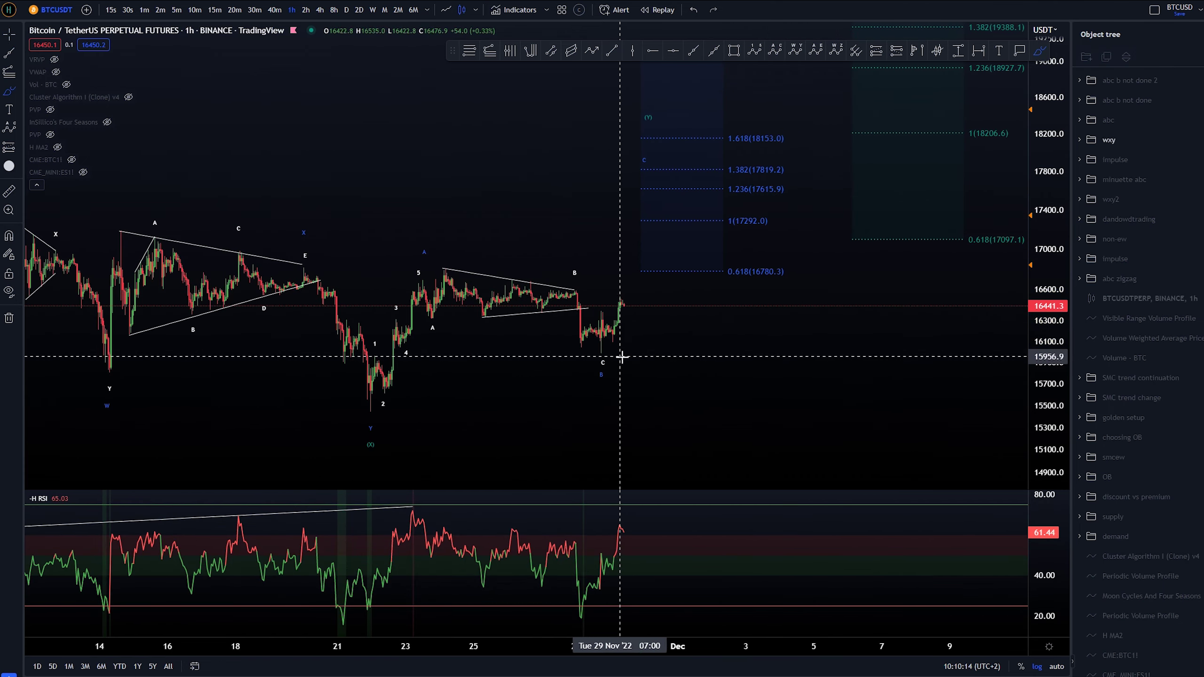
Hide the wxy drawing group, show the abc group, and compress the price scale around its upper targets.
scroll(701, 374, down, 4)
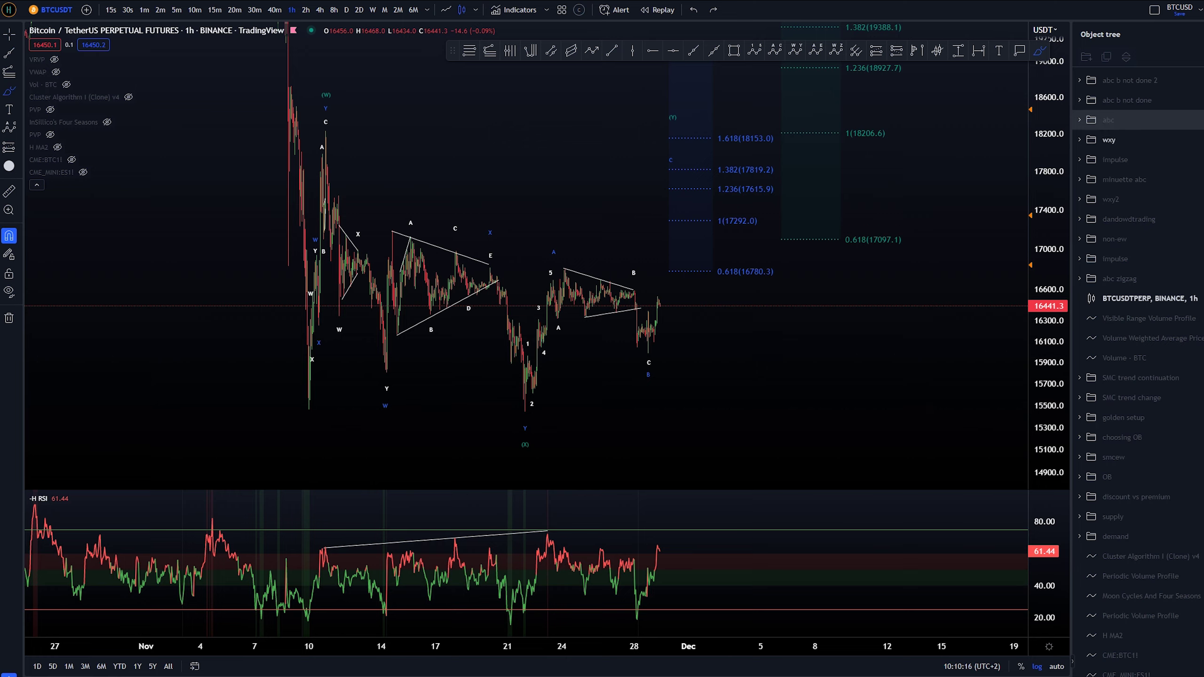
click(1171, 139)
click(1199, 120)
scroll(916, 361, up, 2)
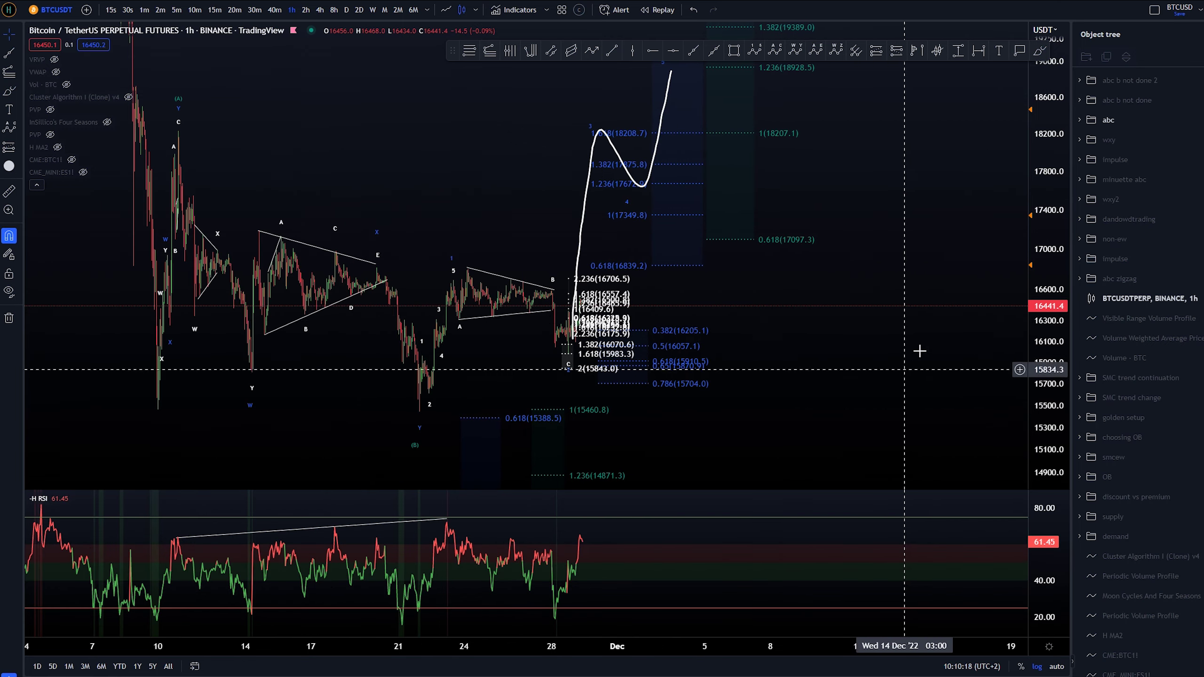
drag(1042, 200, 1043, 285)
scroll(806, 360, up, 2)
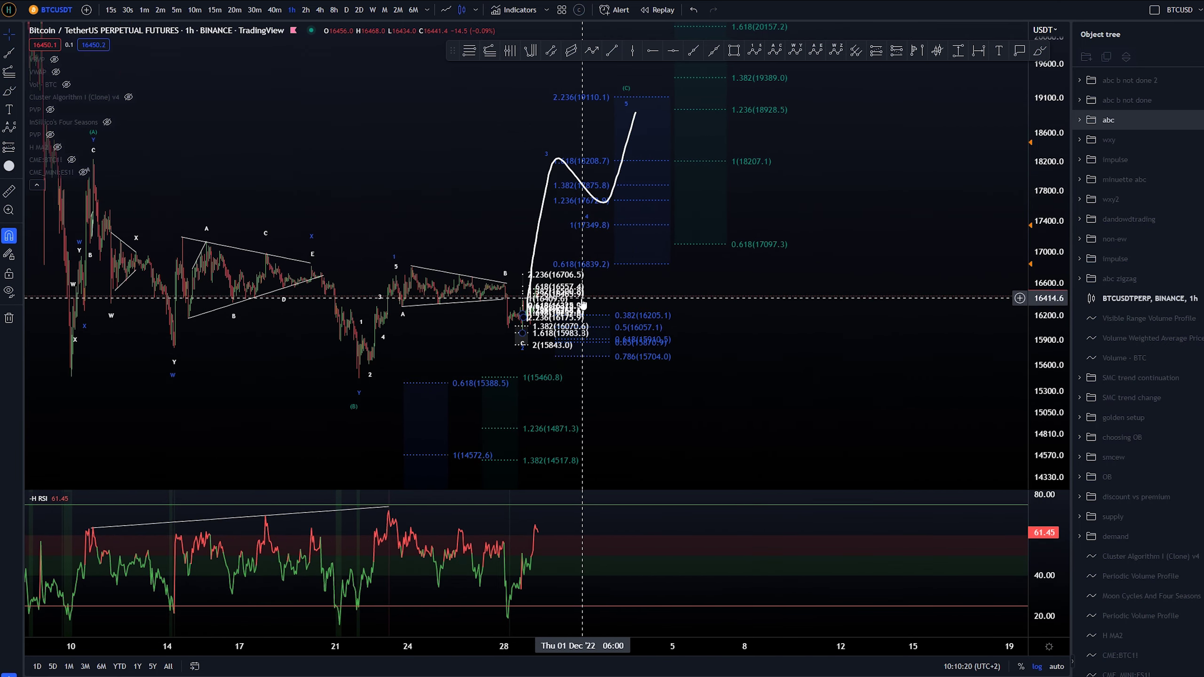
drag(796, 328, 852, 321)
Brush the A-B-C path from the 10 November low toward the blue upside targets, and undo it.
key(alt+b)
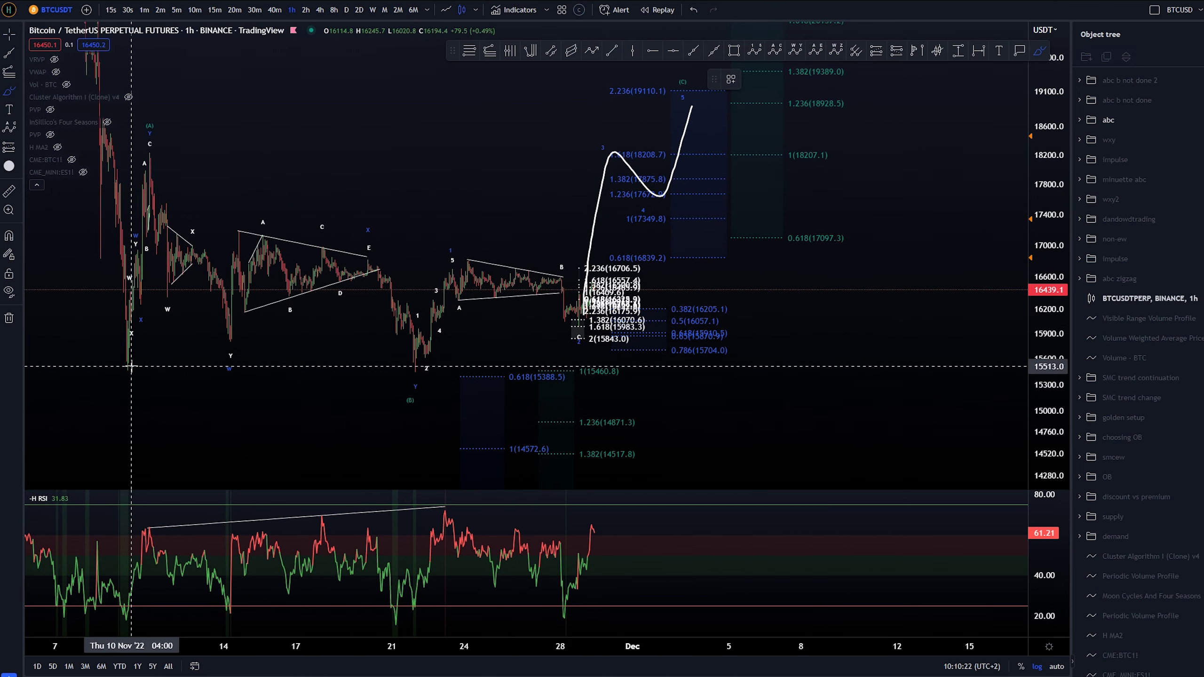
mouse_move(131, 363)
mouse_down()
mouse_move(160, 137)
mouse_move(425, 380)
mouse_move(579, 159)
mouse_up()
key(ctrl+z)
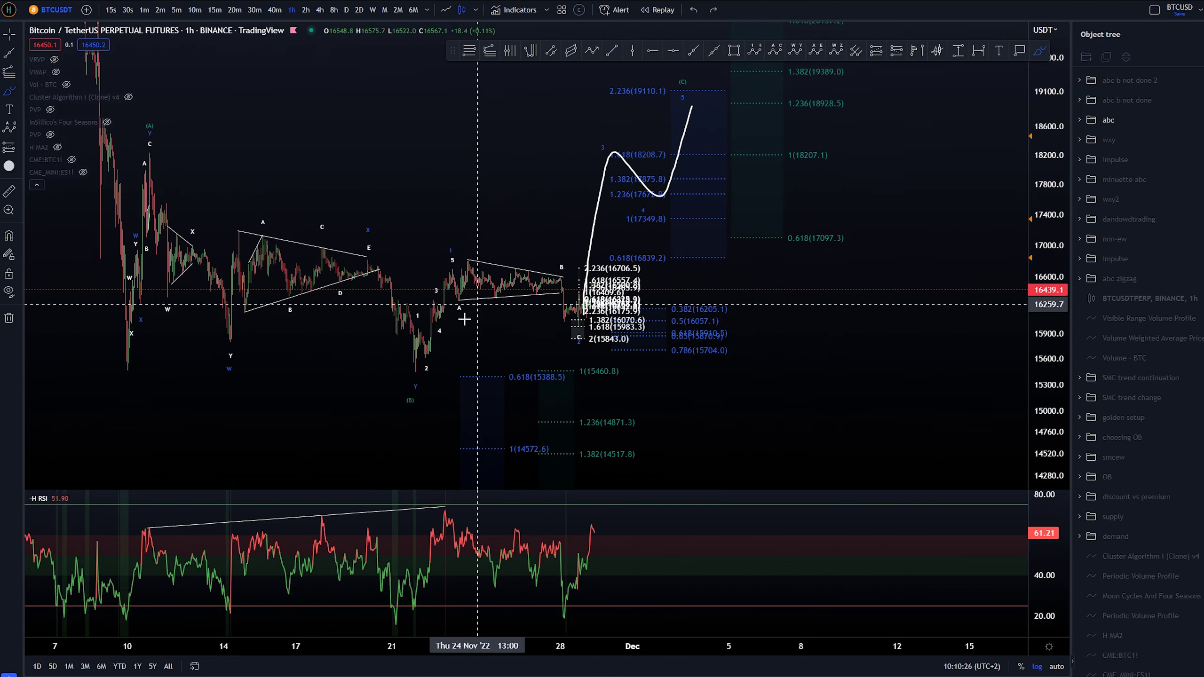
key(ctrl+z)
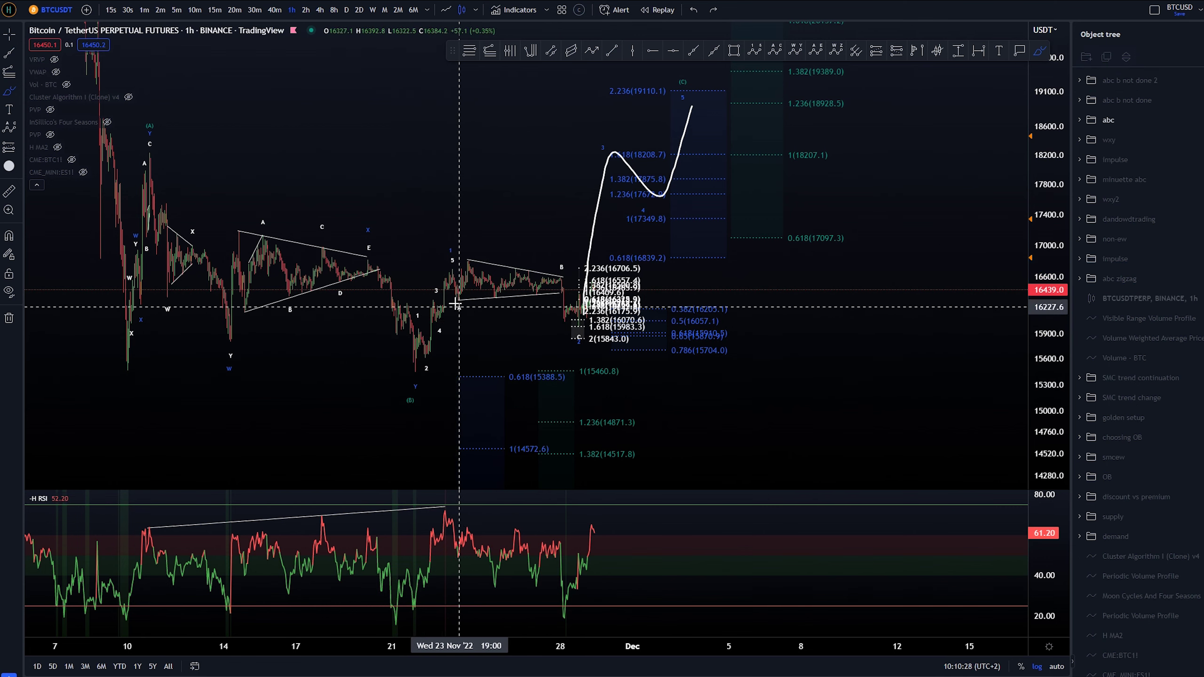
Brush the rise into the wave 5 high and the decline from there toward the 28 November low, removing each stroke.
drag(429, 306, 450, 268)
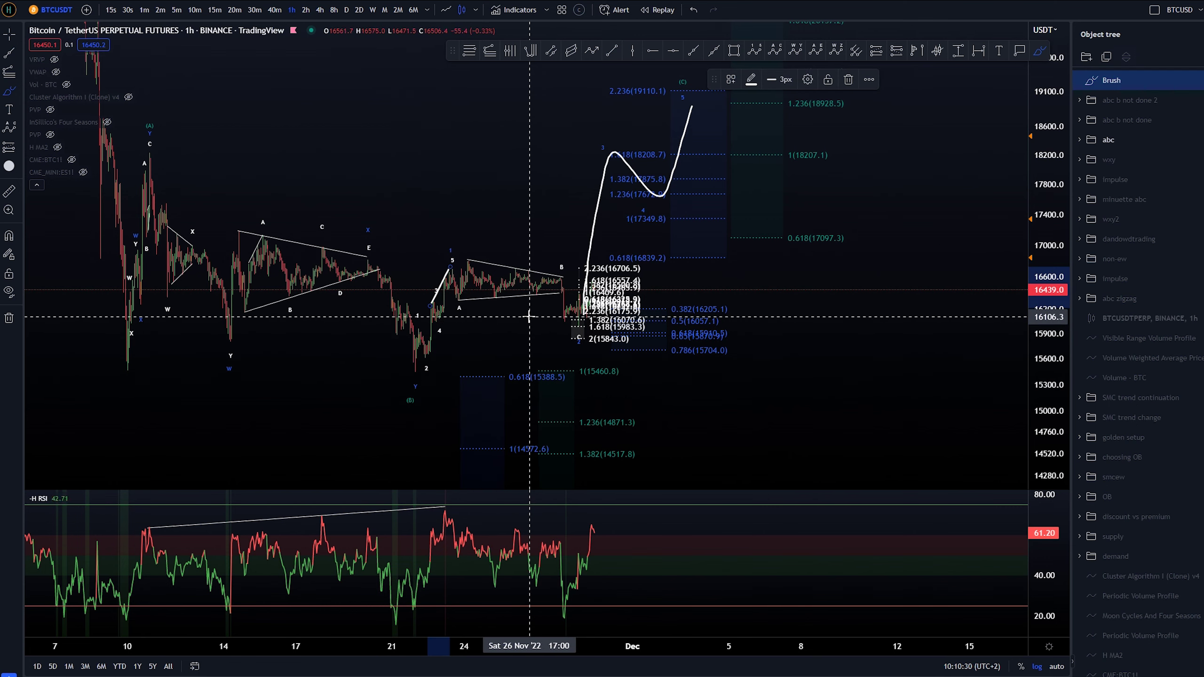
key(ctrl+z)
click(448, 267)
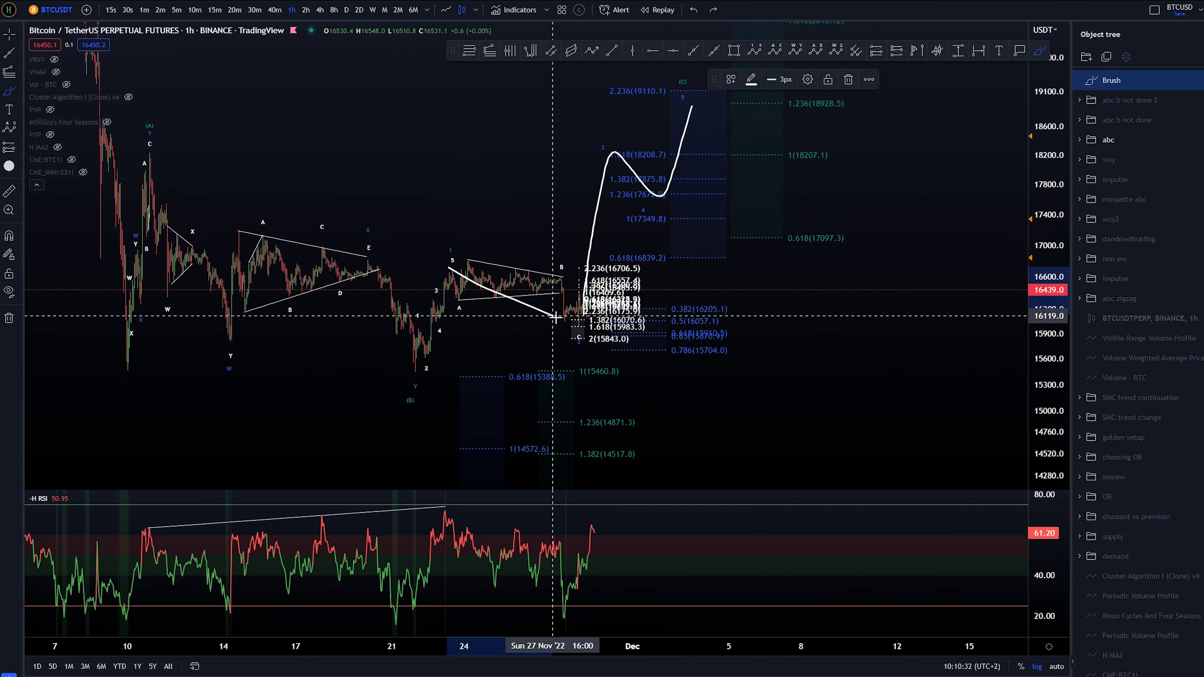
key(Delete)
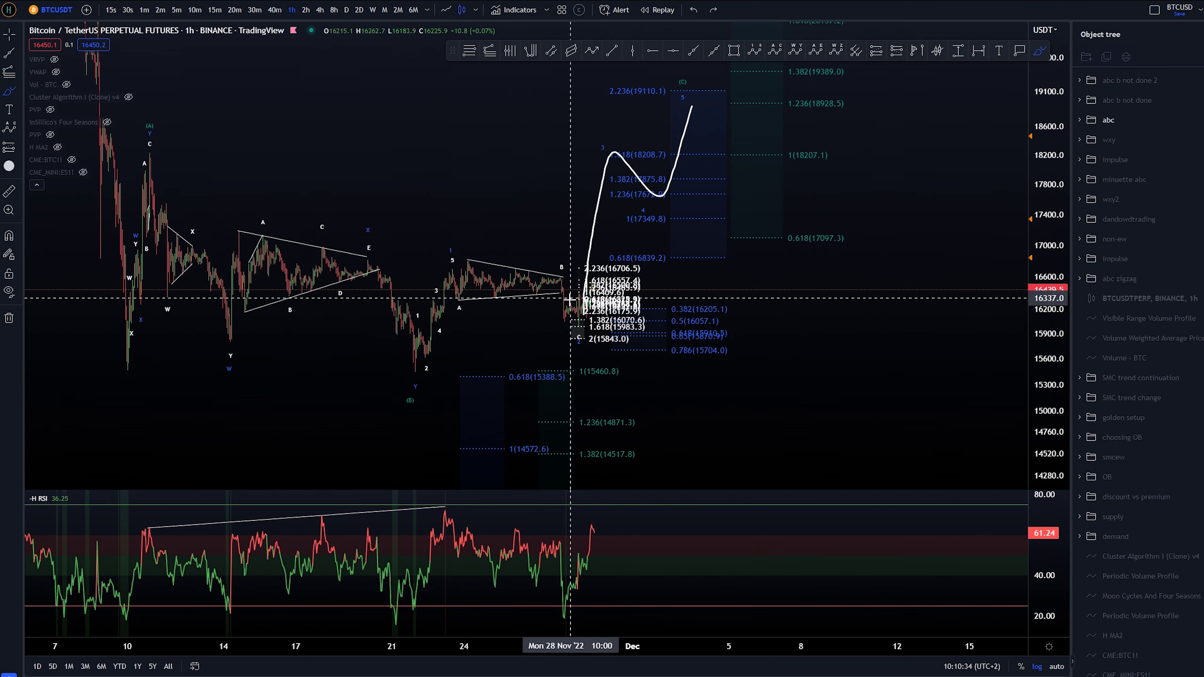
Brush strokes between the triangle's B and A points, around the B label and over its first swings, undoing each.
drag(561, 272, 459, 299)
key(ctrl+z)
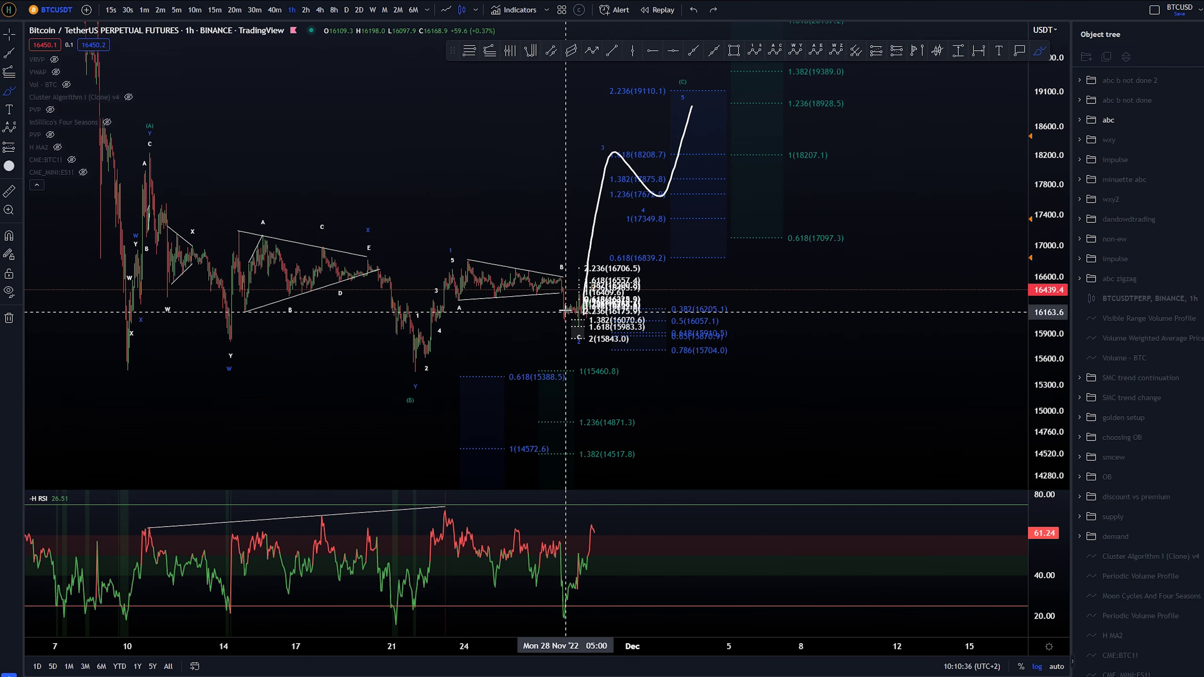
drag(568, 279, 552, 270)
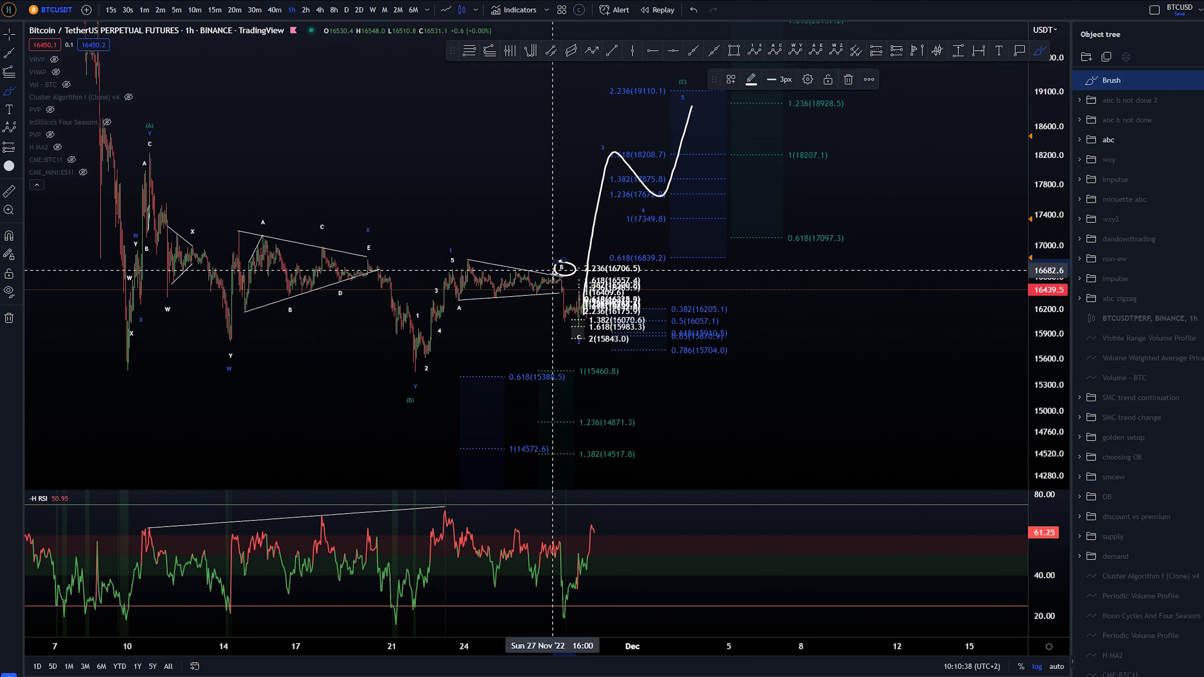
key(ctrl+z)
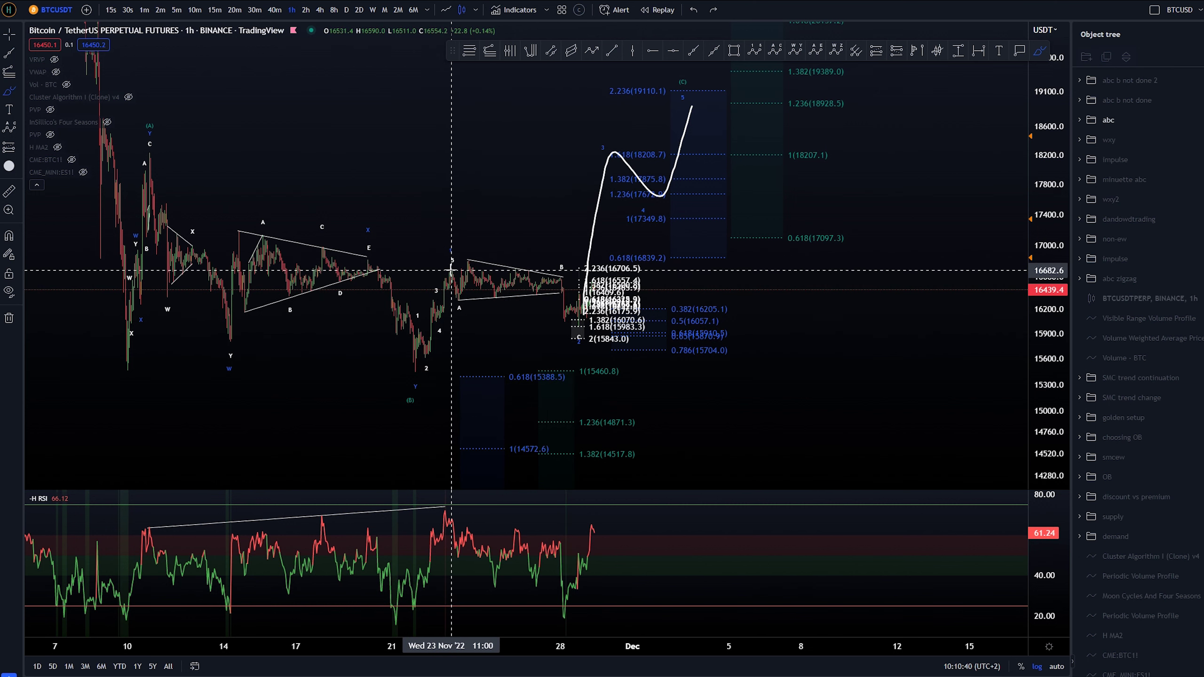
drag(459, 299, 499, 301)
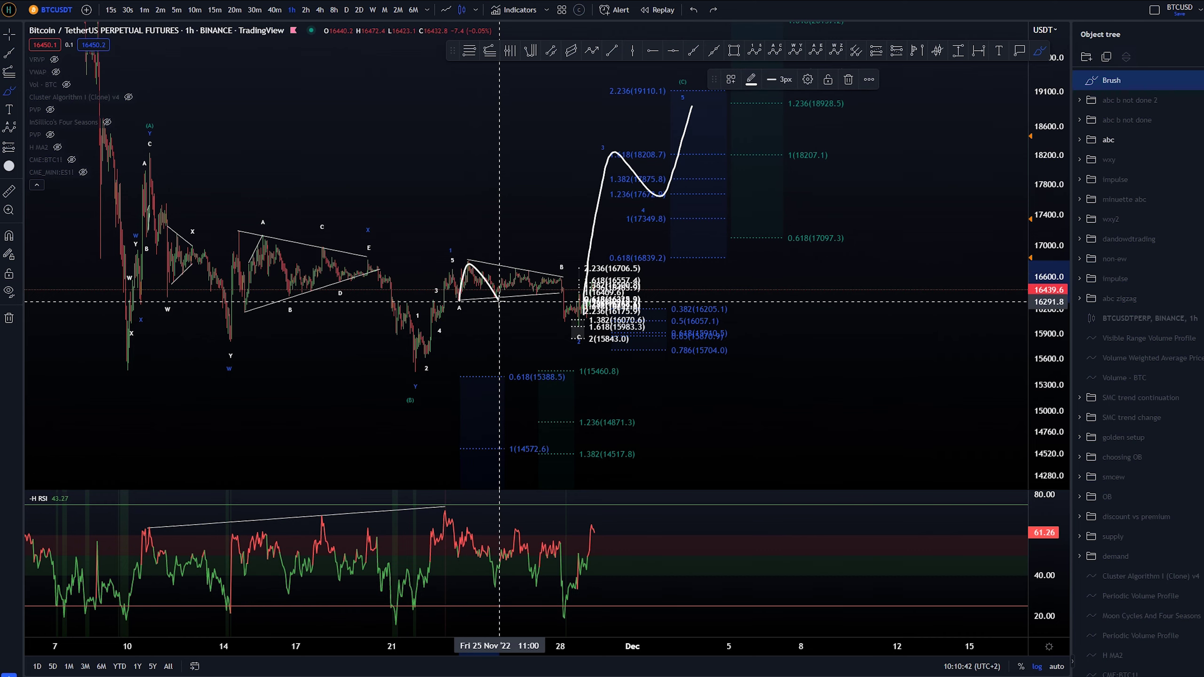
key(ctrl+z)
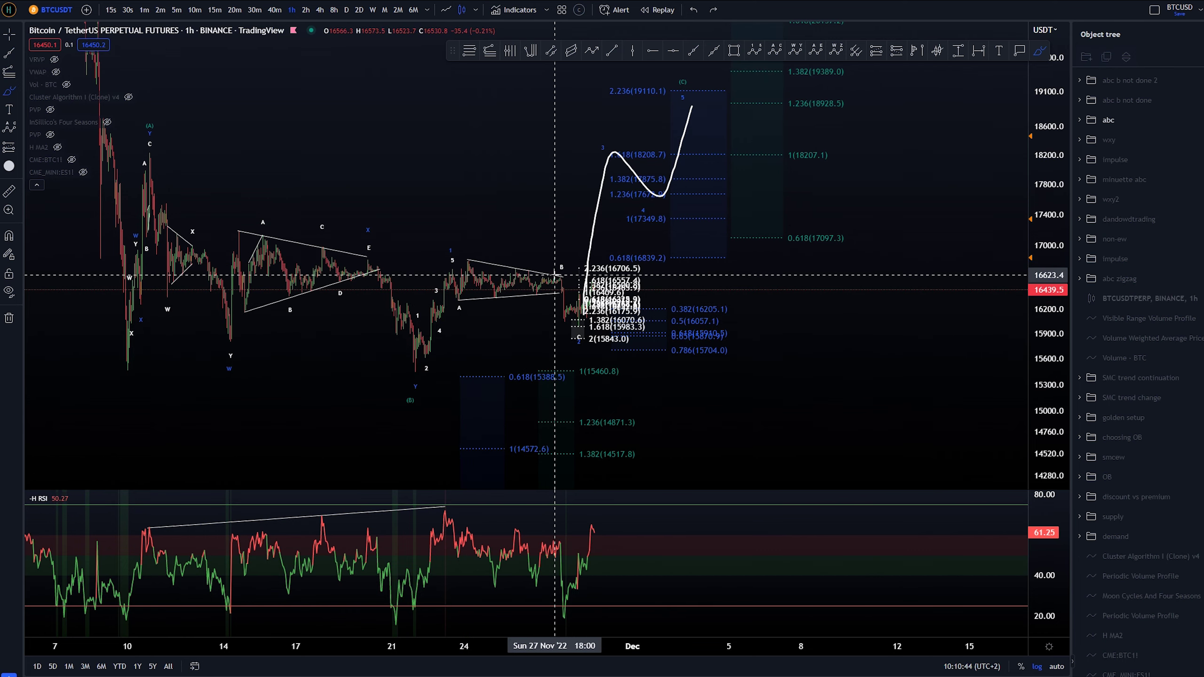
key(ctrl+y)
key(ctrl+z)
key(Escape)
Switch the chart to the 15-minute timeframe and trace the decline from B to C with a temporary brush stroke.
drag(839, 368, 897, 318)
click(216, 10)
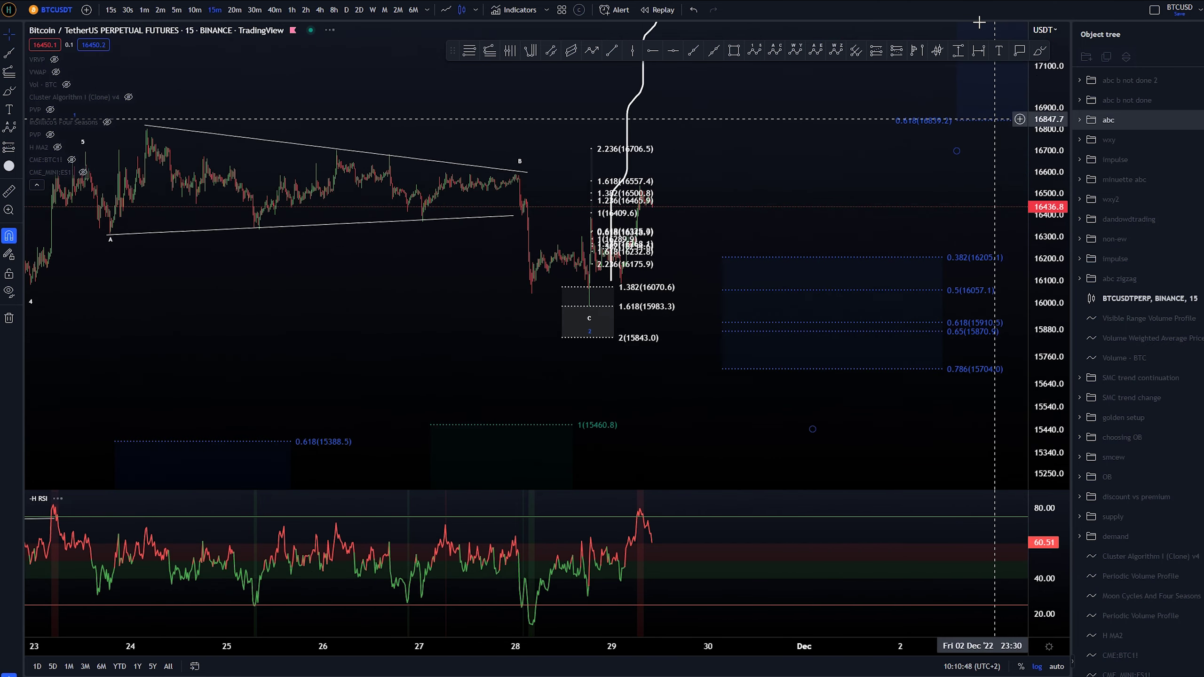
mouse_move(405, 155)
mouse_down()
mouse_move(426, 186)
mouse_move(432, 303)
mouse_up()
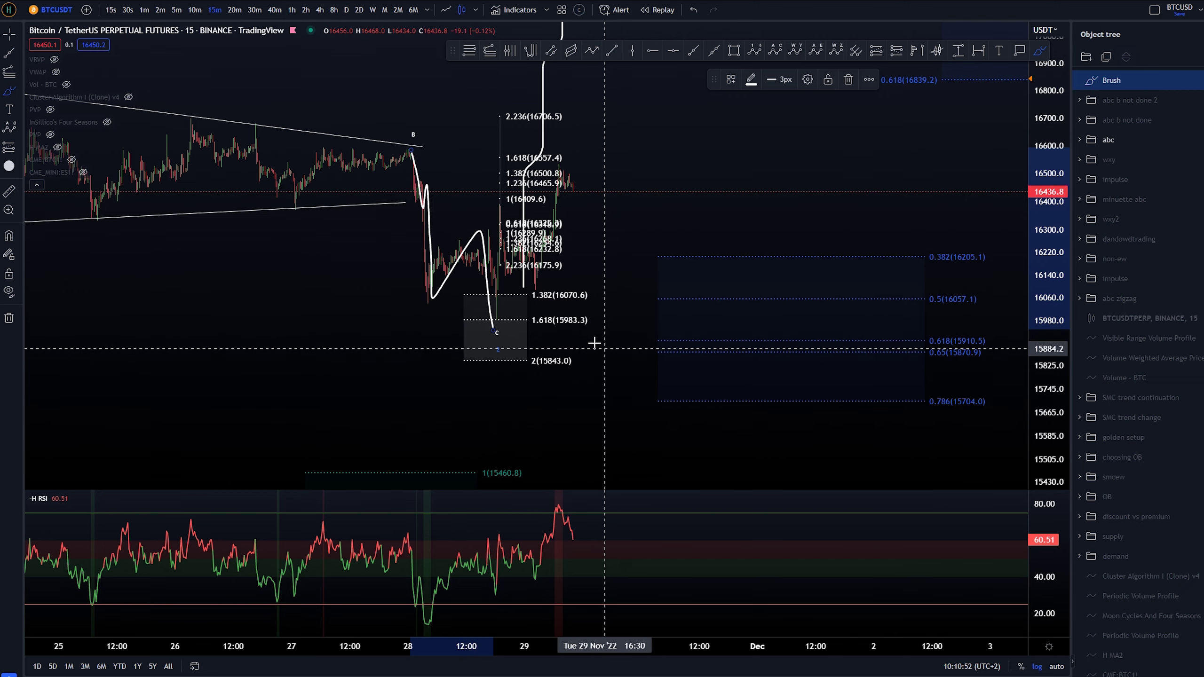
key(ctrl+z)
scroll(639, 279, down, 5)
scroll(639, 277, up, 5)
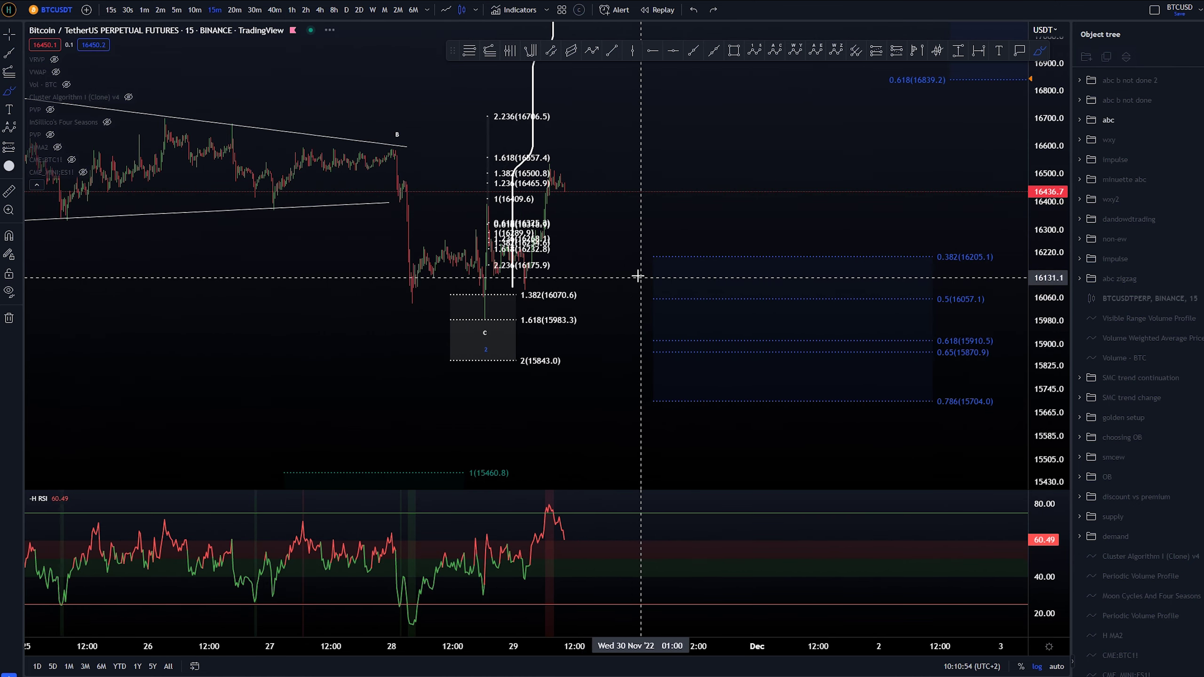
Move the white projected path and the upward Fib extension clear of the candles, and delete the smaller overlapping Fib extension.
key(Escape)
drag(534, 97, 637, 101)
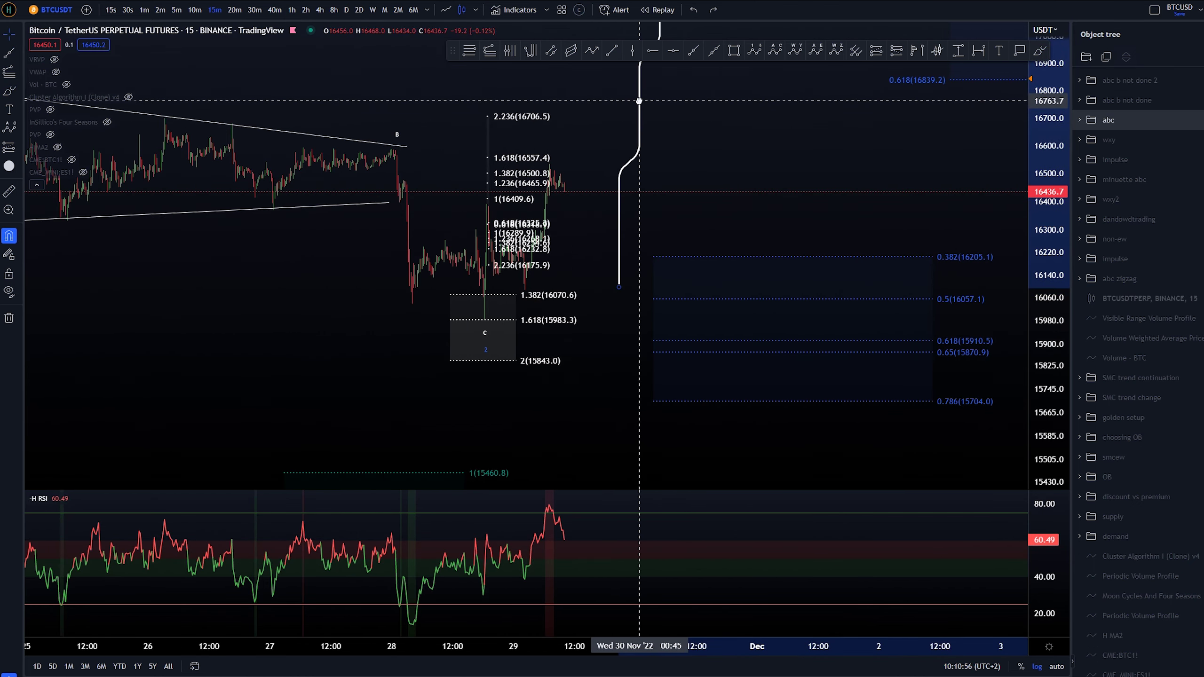
drag(509, 156, 601, 155)
click(733, 175)
drag(524, 241, 577, 241)
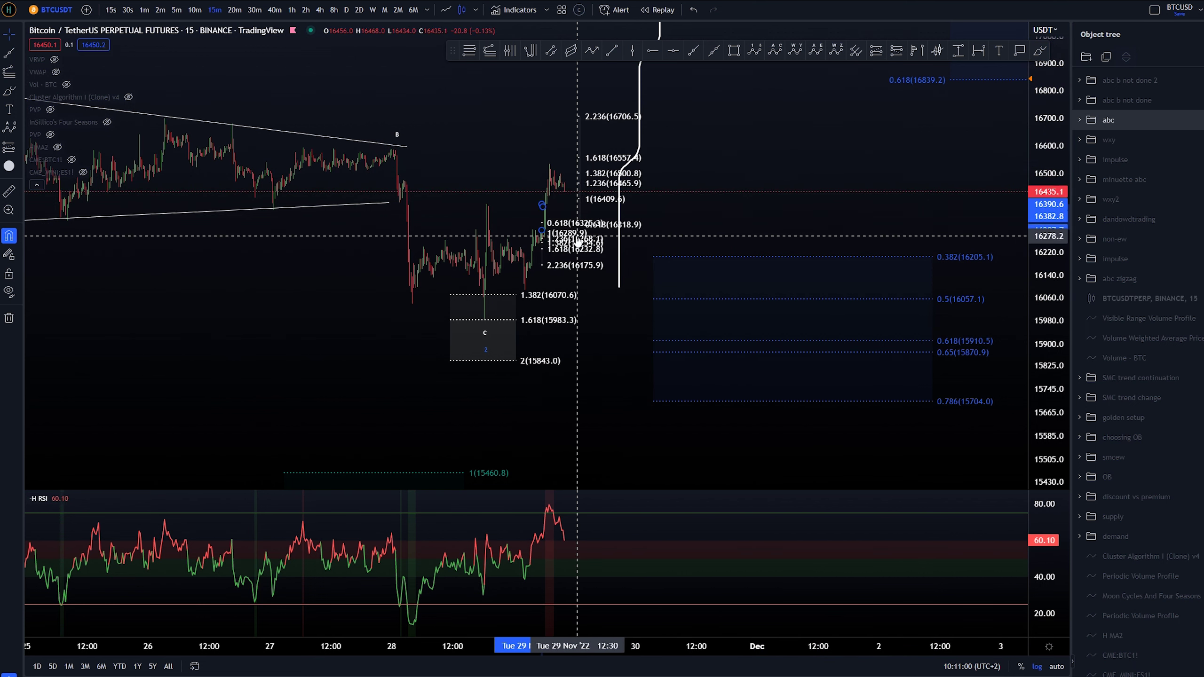
key(Delete)
Brush the sharp rise from the 28 November C low on the 15-minute chart, and undo the strokes.
scroll(616, 298, up, 2)
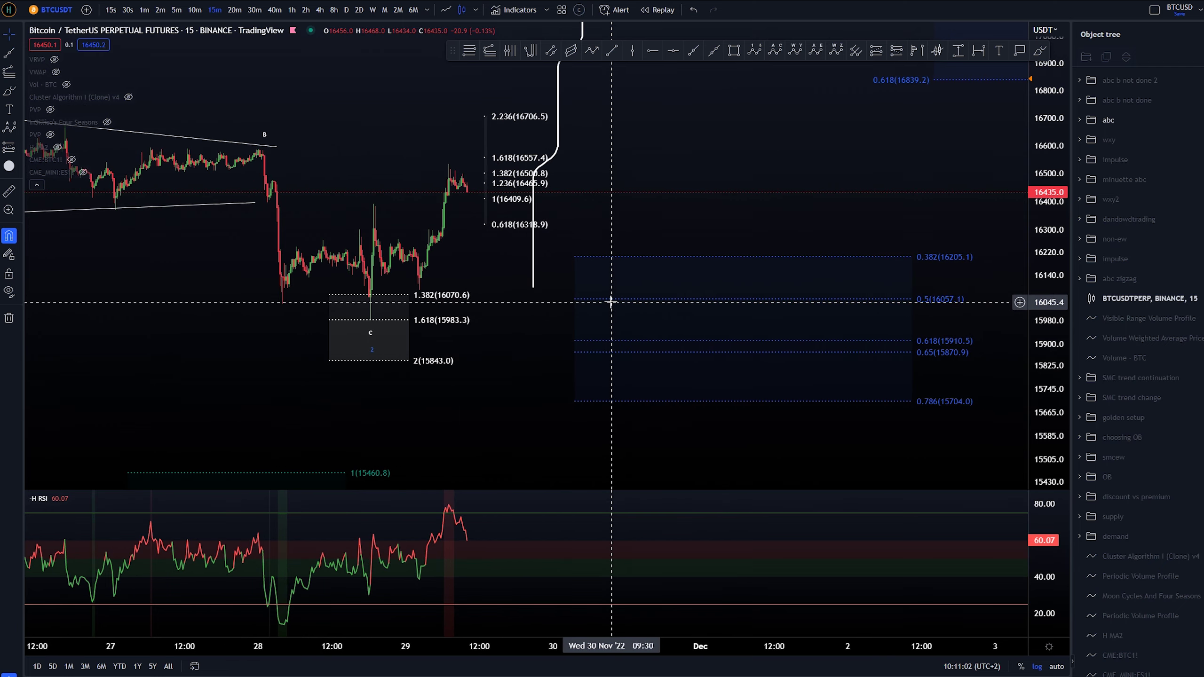
scroll(611, 302, down, 4)
scroll(776, 234, up, 4)
key(b)
mouse_move(388, 310)
mouse_down()
mouse_move(409, 311)
mouse_move(412, 203)
mouse_up()
key(ctrl+z)
key(ctrl+z)
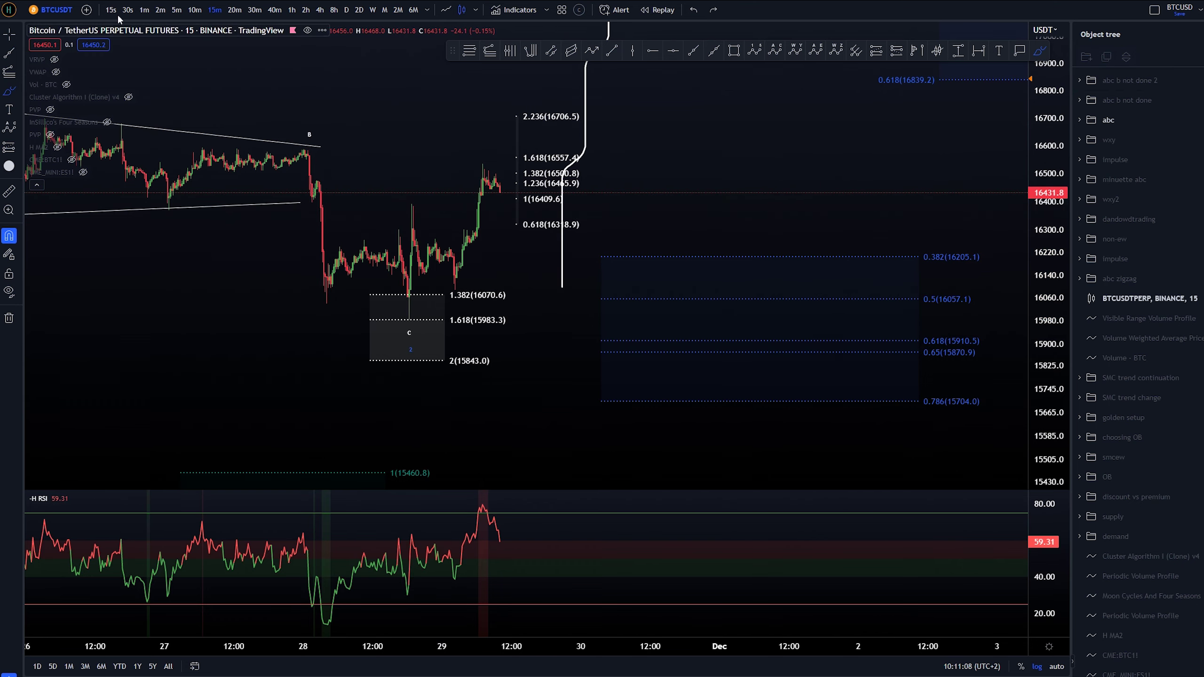
Switch the chart to the 1-minute timeframe and trace the advance from the C low with temporary brush strokes.
click(144, 11)
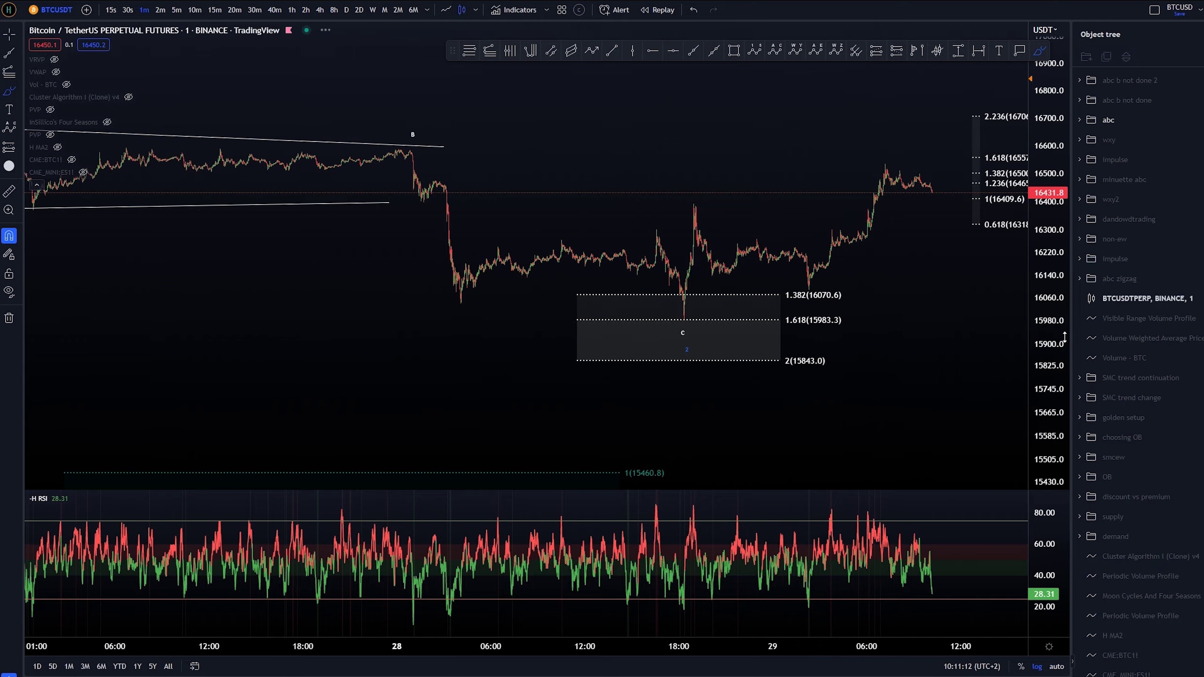
scroll(927, 376, up, 6)
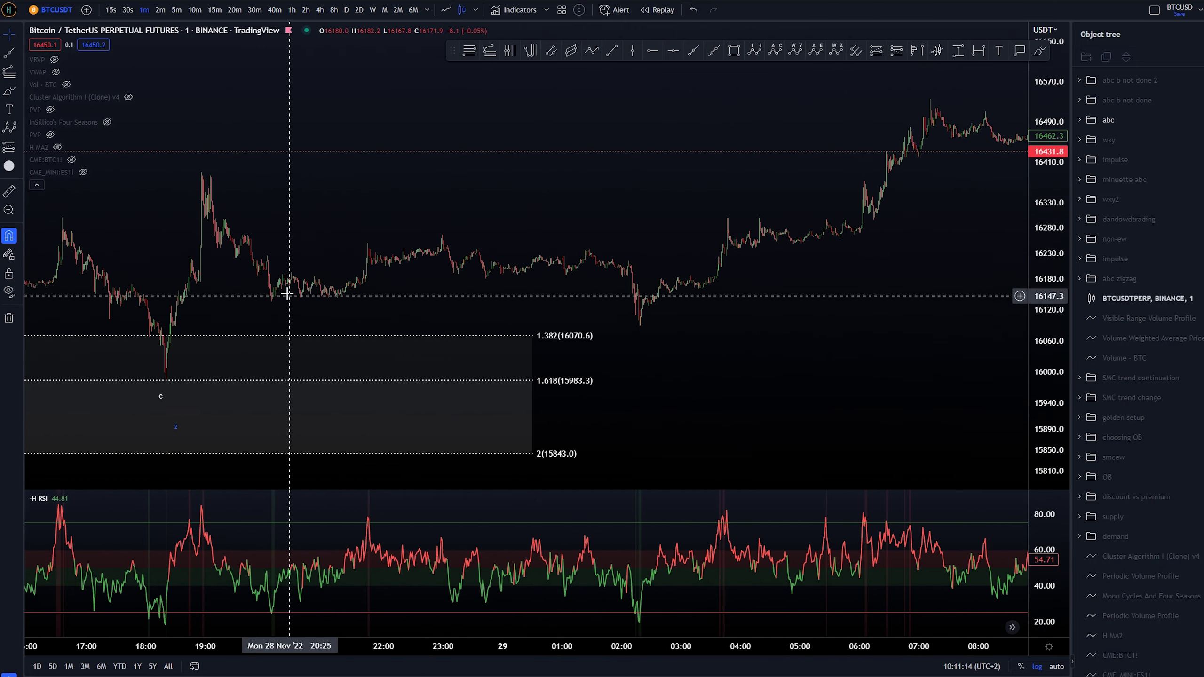
drag(164, 378, 188, 269)
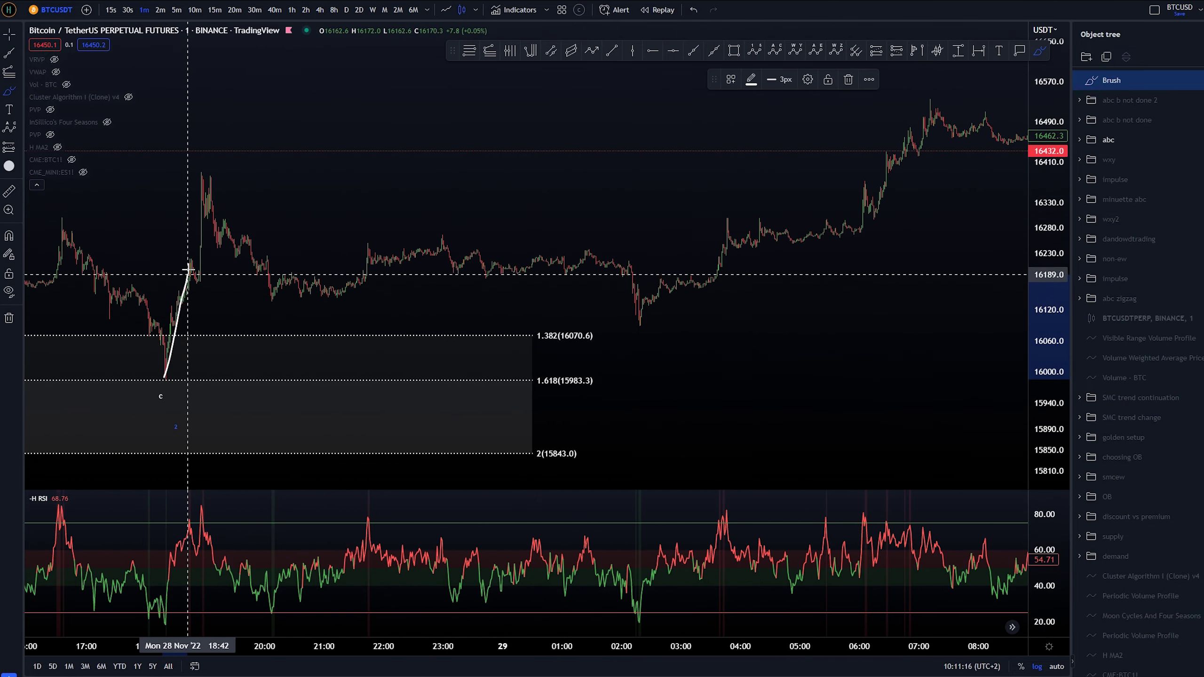
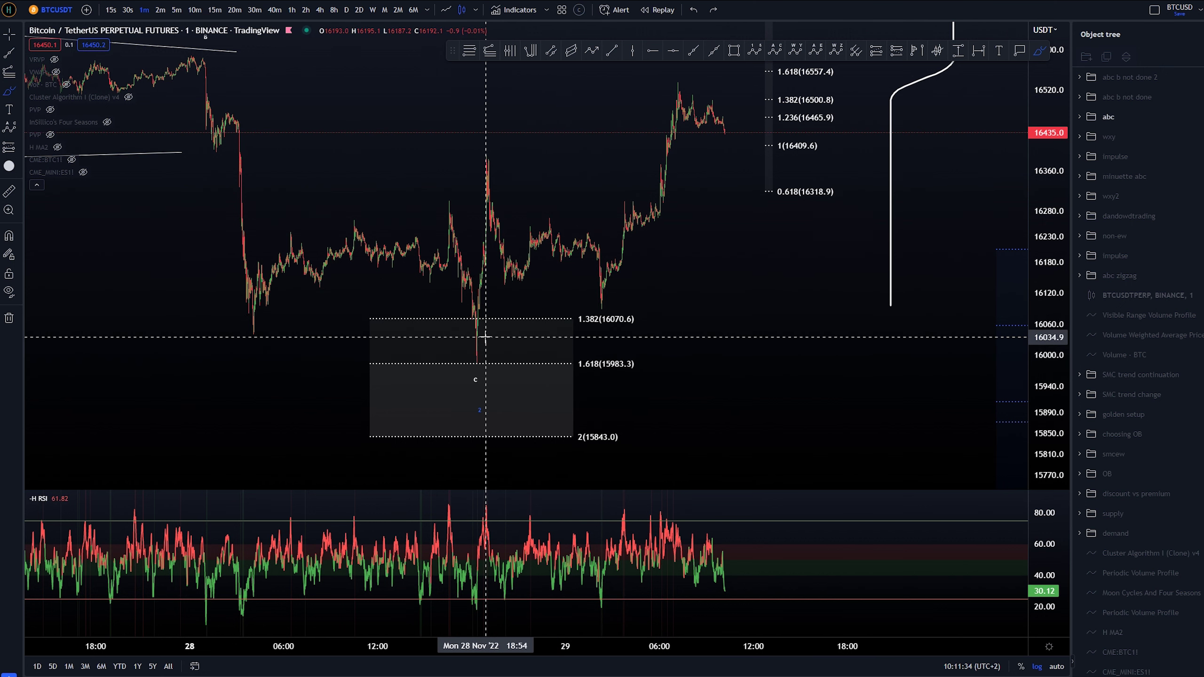
mouse_move(478, 363)
mouse_down()
mouse_move(479, 322)
mouse_move(572, 271)
mouse_move(618, 269)
mouse_move(669, 88)
mouse_up()
key(ctrl+z)
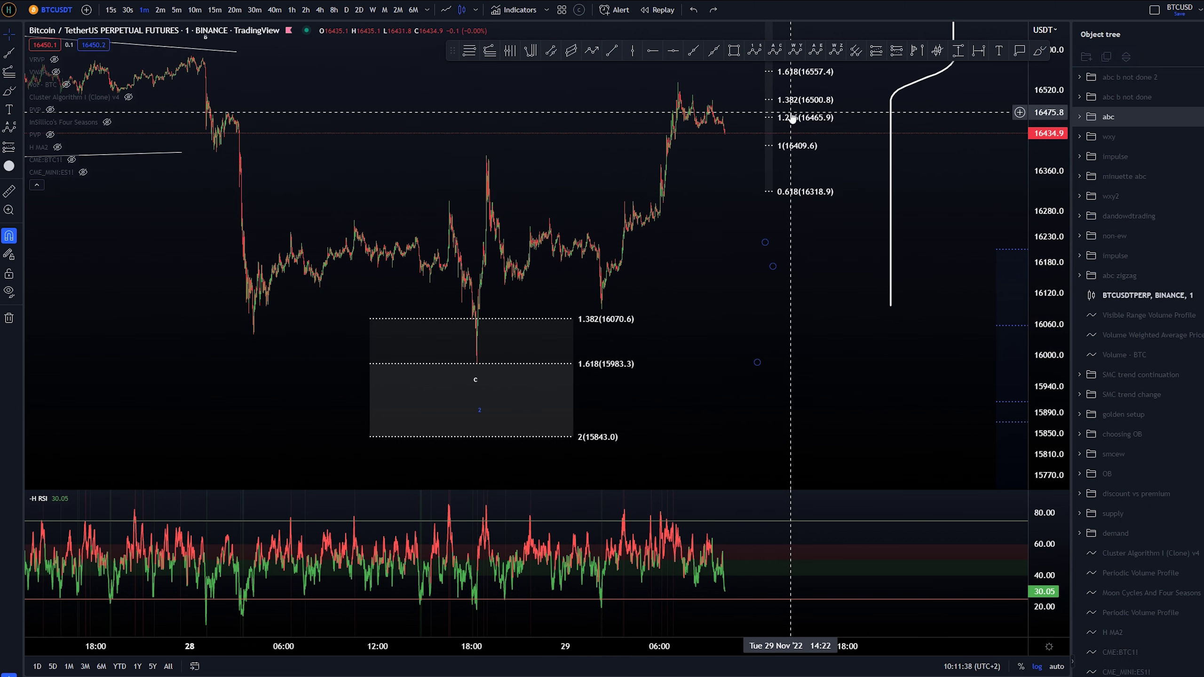
Move the upward Fib extension beside the latest candles and re-anchor its second point at 16390.0 and third at the 29 November low.
drag(791, 118, 744, 106)
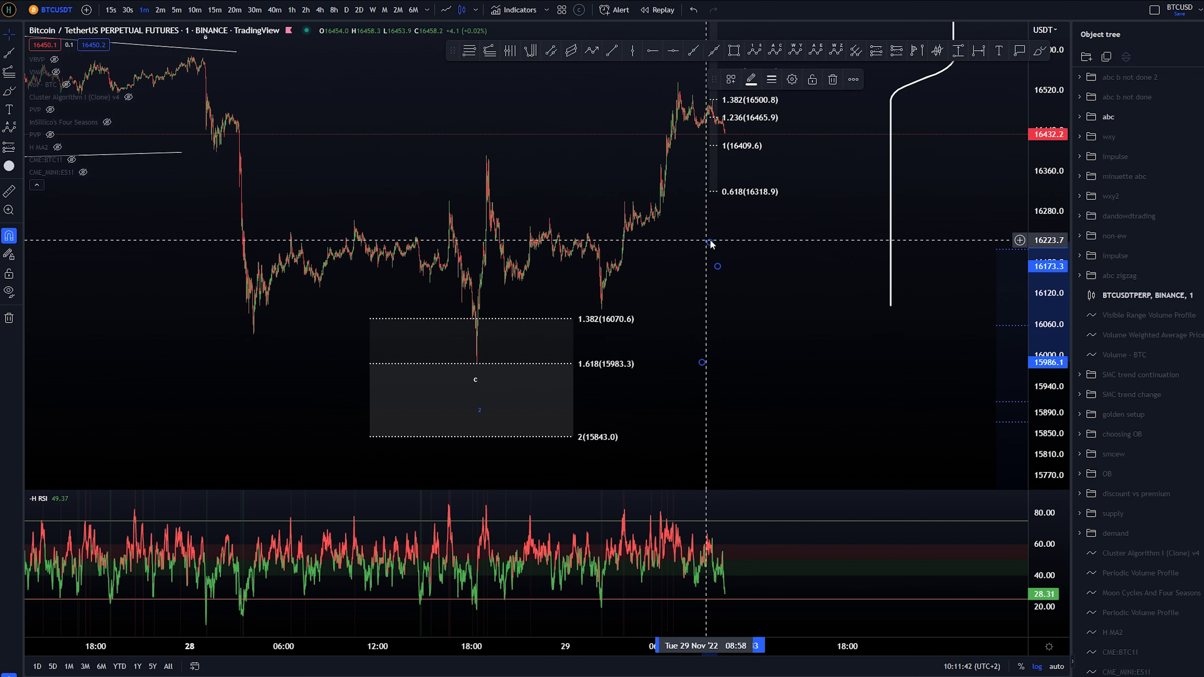
drag(709, 242, 708, 157)
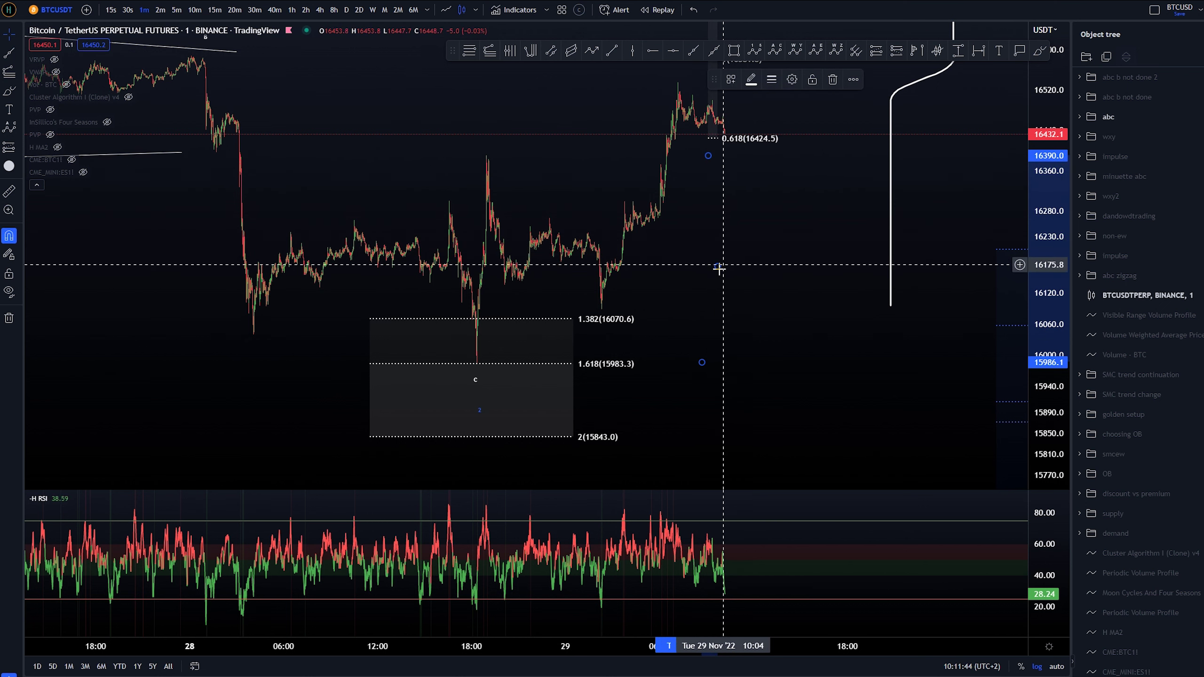
drag(719, 268, 753, 316)
click(803, 317)
key(ctrl)
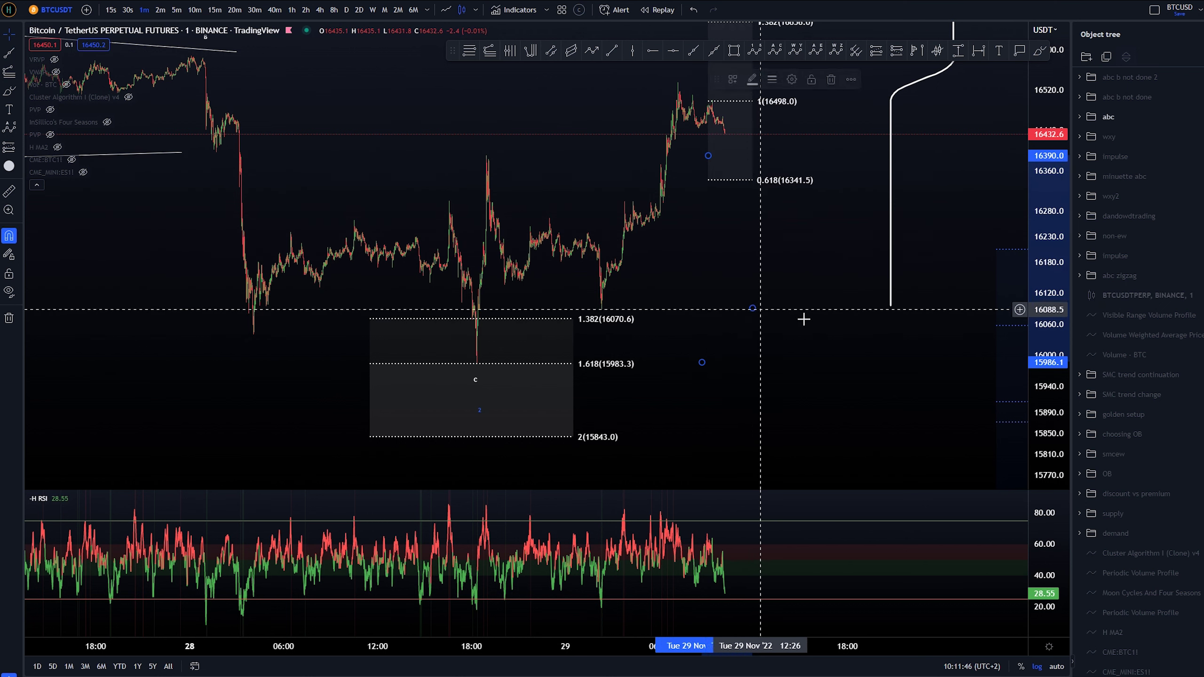
Brush marks along the extension's 1 level, the advance from the 29 November low and the rise from the C low, undoing each.
drag(710, 107, 790, 112)
key(ctrl+z)
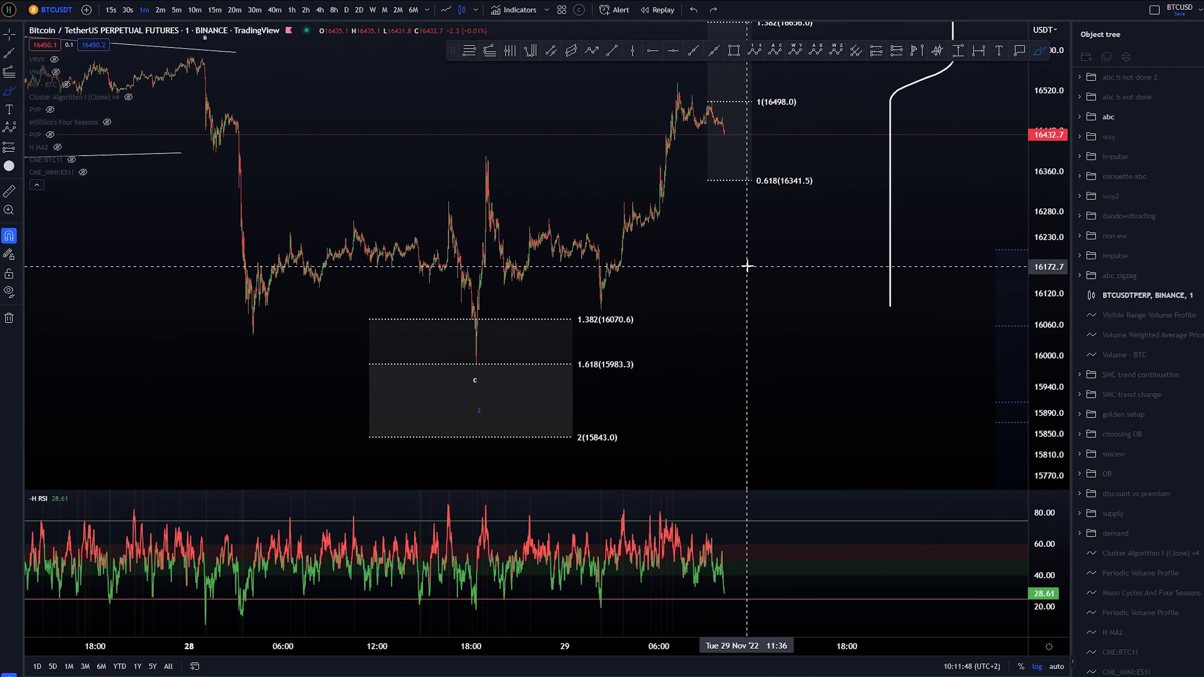
drag(1043, 159, 1042, 236)
drag(817, 313, 806, 325)
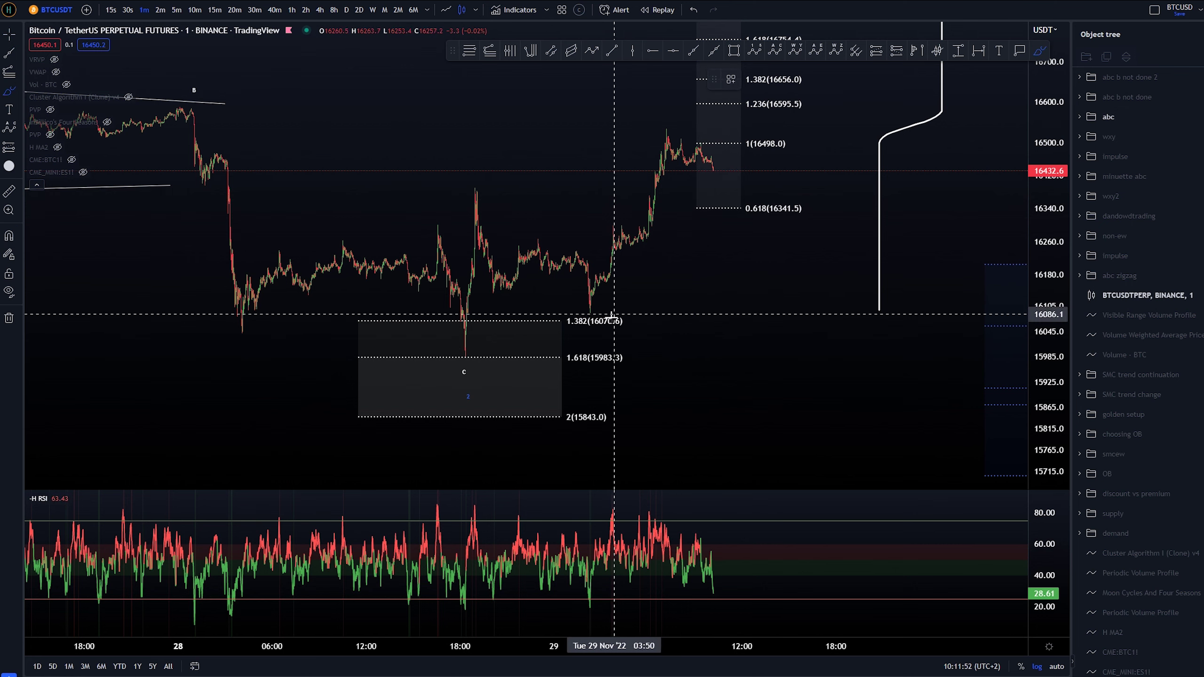
drag(589, 318, 670, 131)
key(ctrl+z)
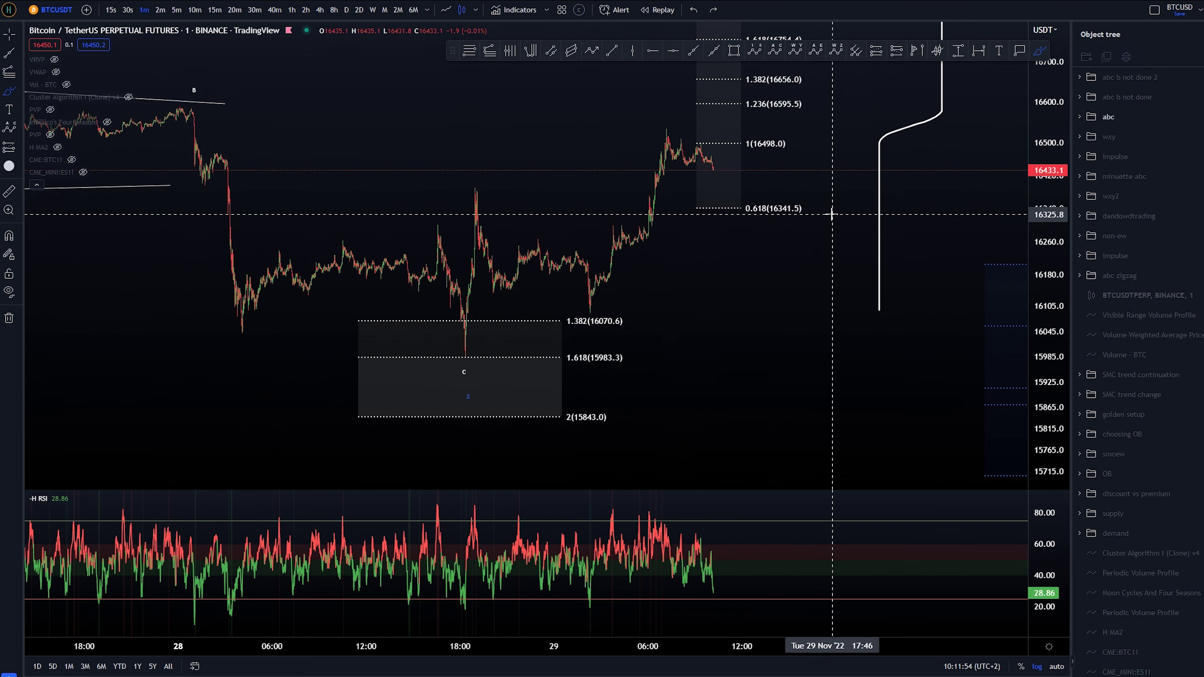
drag(458, 353, 467, 188)
key(ctrl+z)
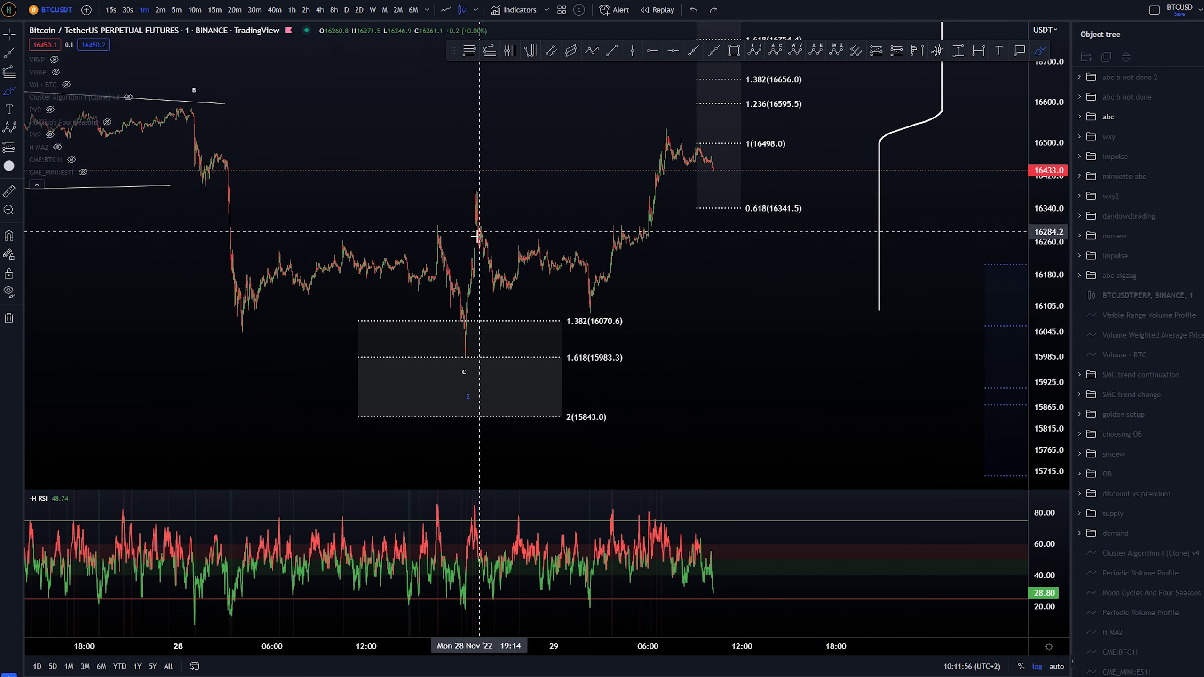
Circle the 29 November advance and the sharp rise from the C low with temporary brush strokes, undoing each.
mouse_move(468, 349)
mouse_down()
mouse_move(483, 194)
mouse_move(595, 296)
mouse_move(740, 241)
mouse_up()
key(ctrl+z)
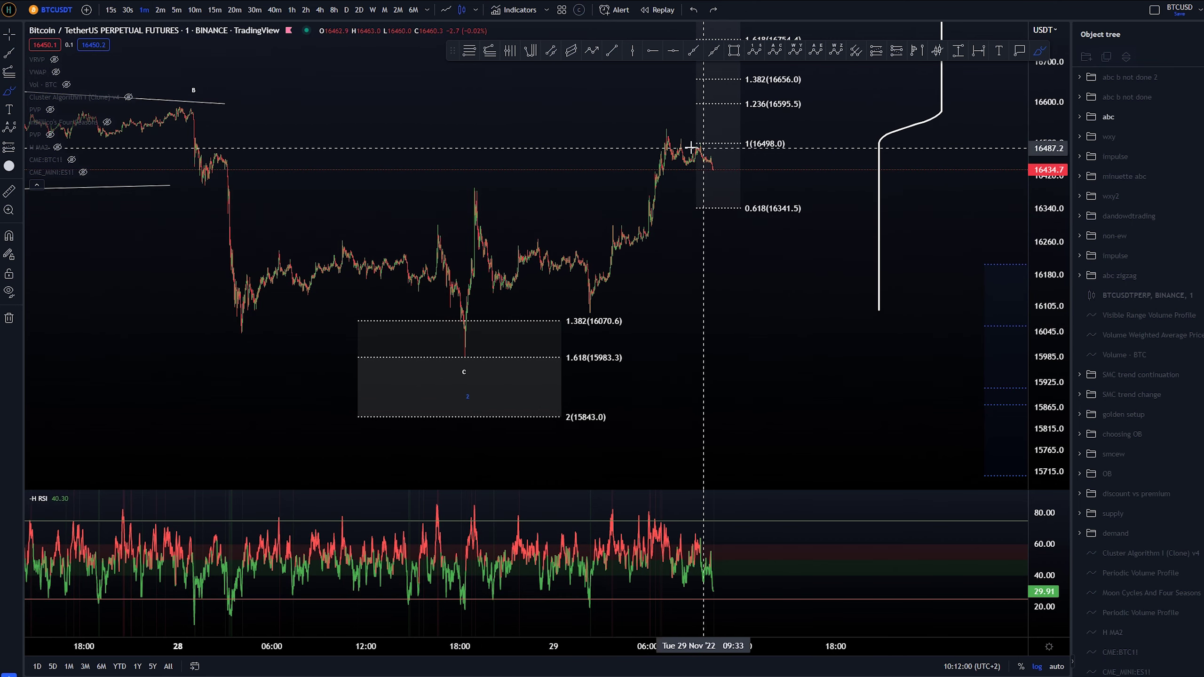
mouse_move(677, 124)
mouse_down()
mouse_move(586, 308)
mouse_move(689, 132)
mouse_up()
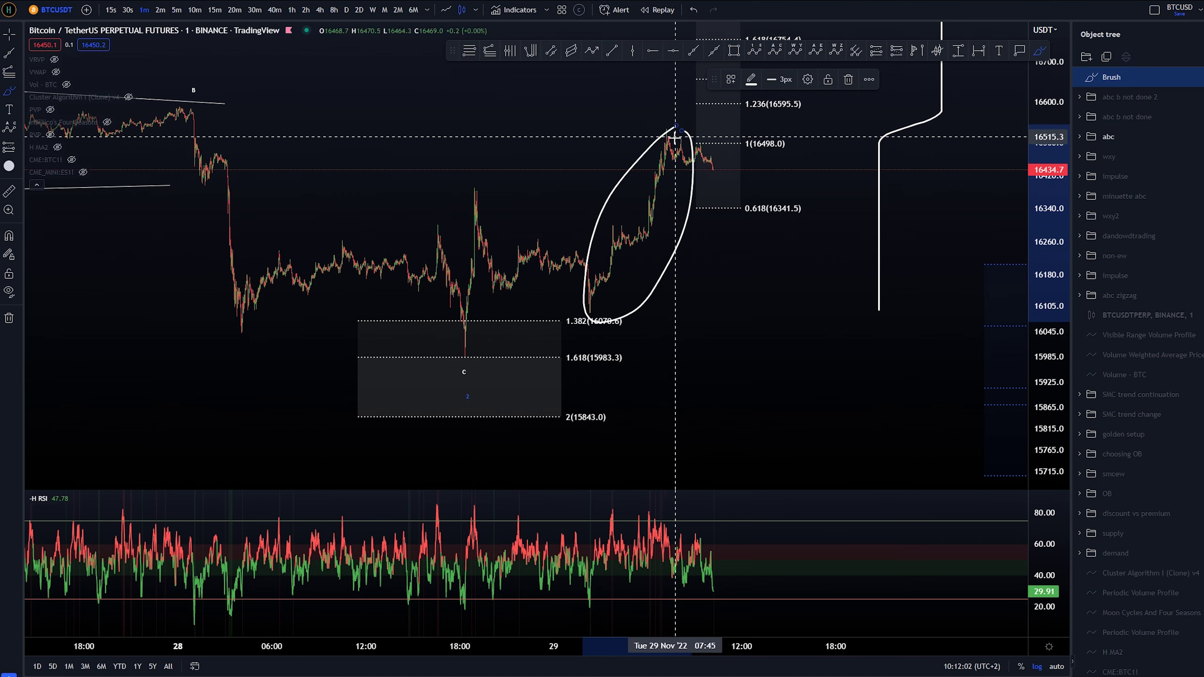
key(ctrl+z)
mouse_move(476, 177)
mouse_down()
mouse_move(449, 309)
mouse_move(466, 184)
mouse_move(457, 327)
mouse_move(489, 169)
mouse_up()
key(ctrl+z)
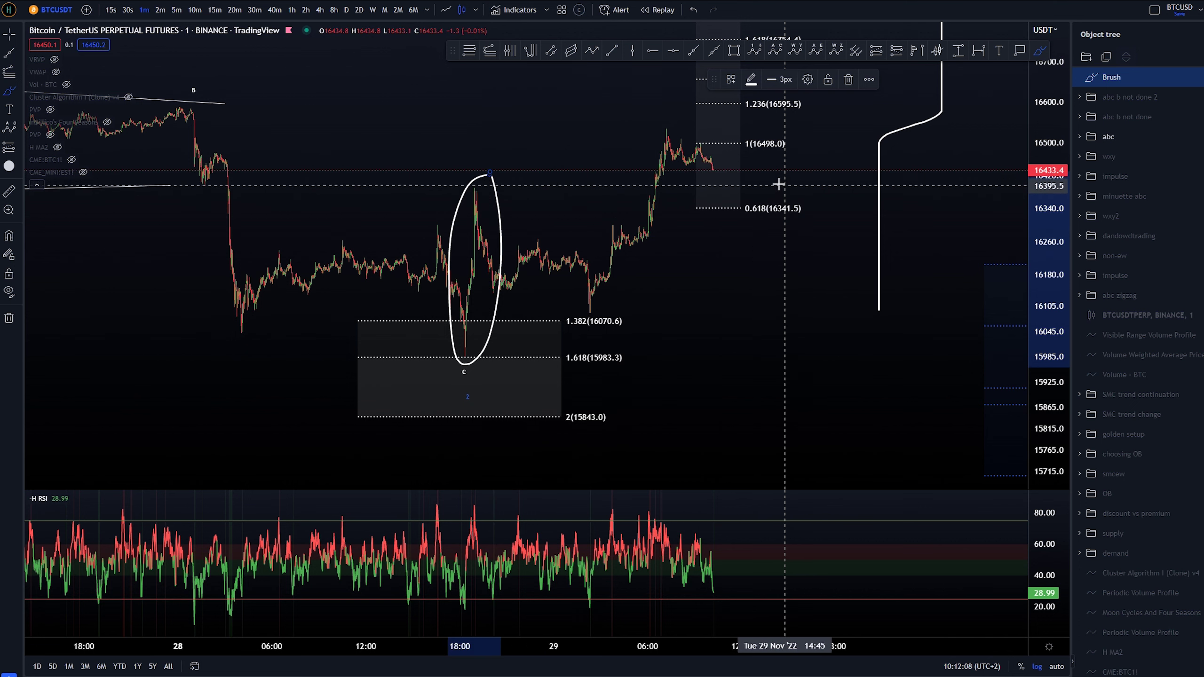
key(ctrl+z)
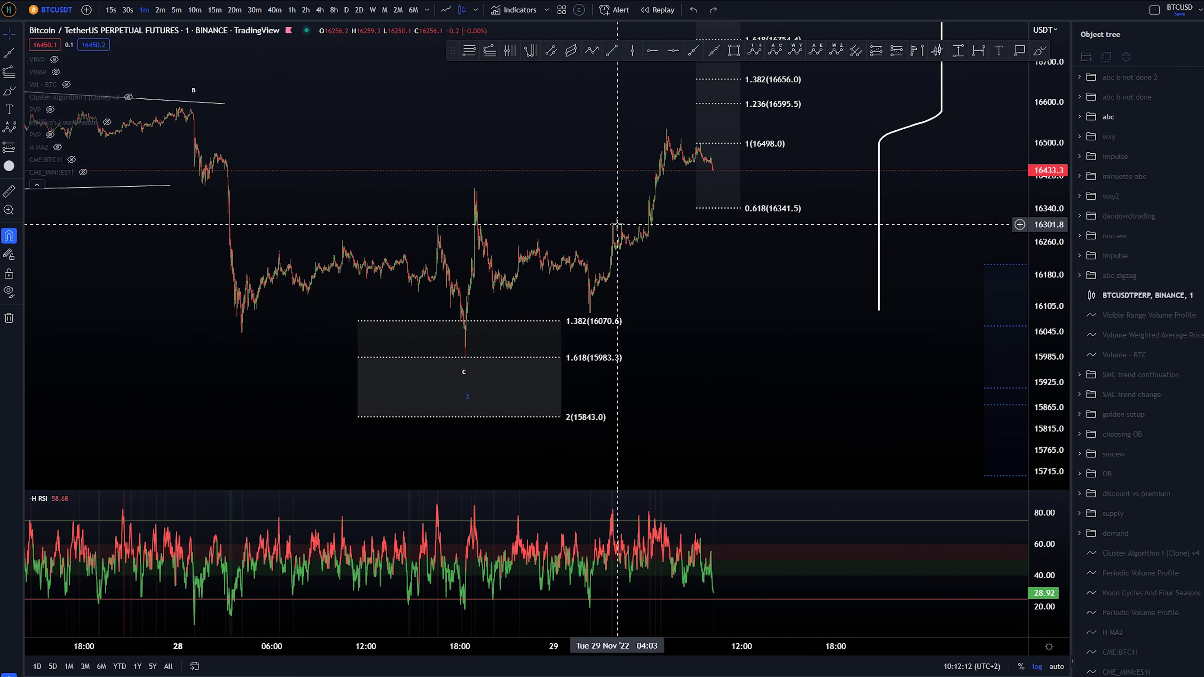
Trace the advance from the 29 November low up to its high with brush strokes, and undo them.
mouse_move(590, 311)
mouse_down()
mouse_move(612, 220)
mouse_move(669, 137)
mouse_up()
key(ctrl+z)
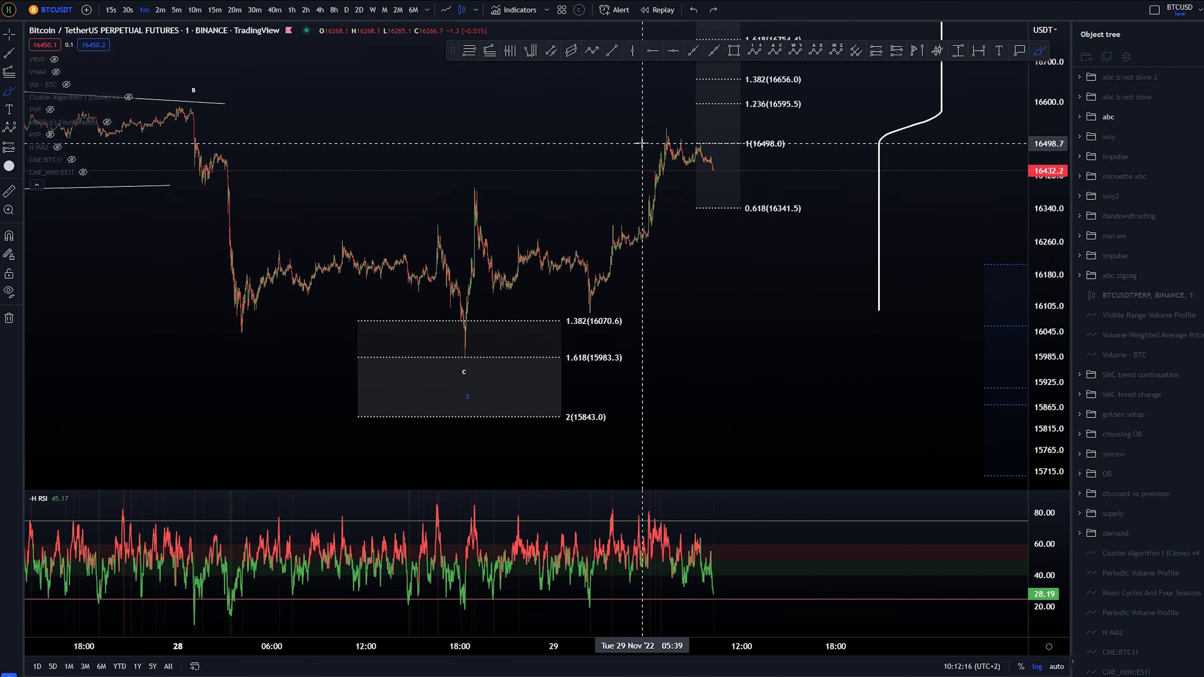
mouse_move(599, 311)
mouse_down()
mouse_move(604, 259)
mouse_move(663, 143)
mouse_up()
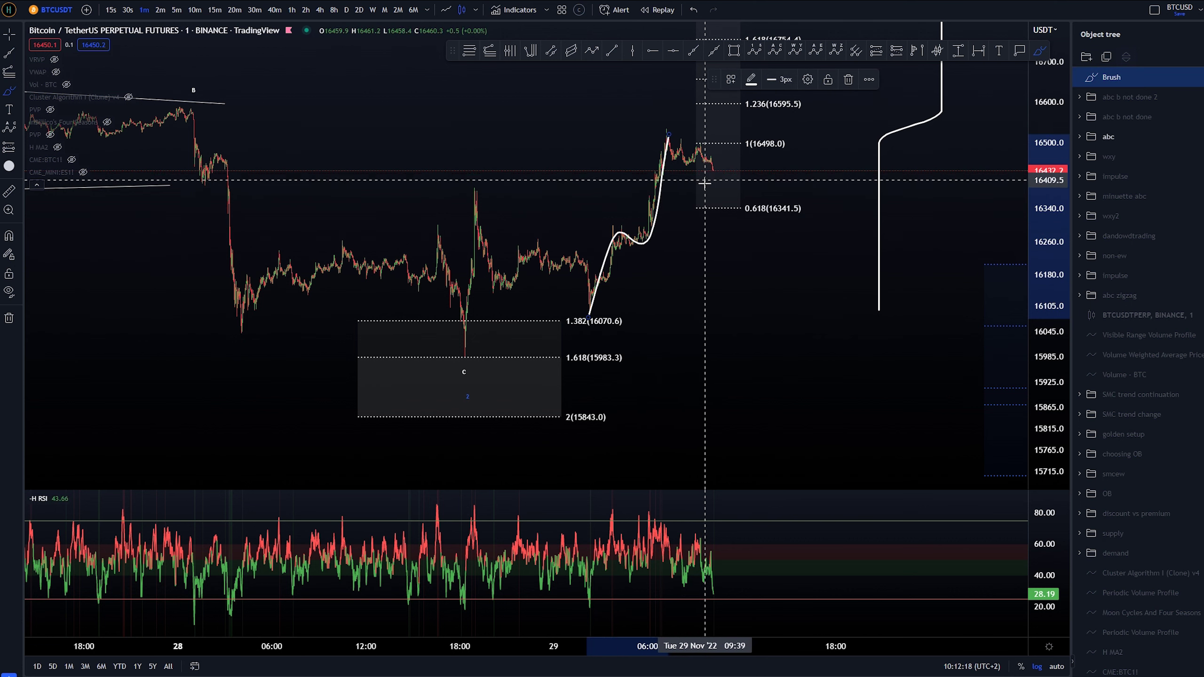
key(ctrl+z)
Draw two converging trend lines above and below the small consolidation midway up the 29 November advance.
key(alt+t)
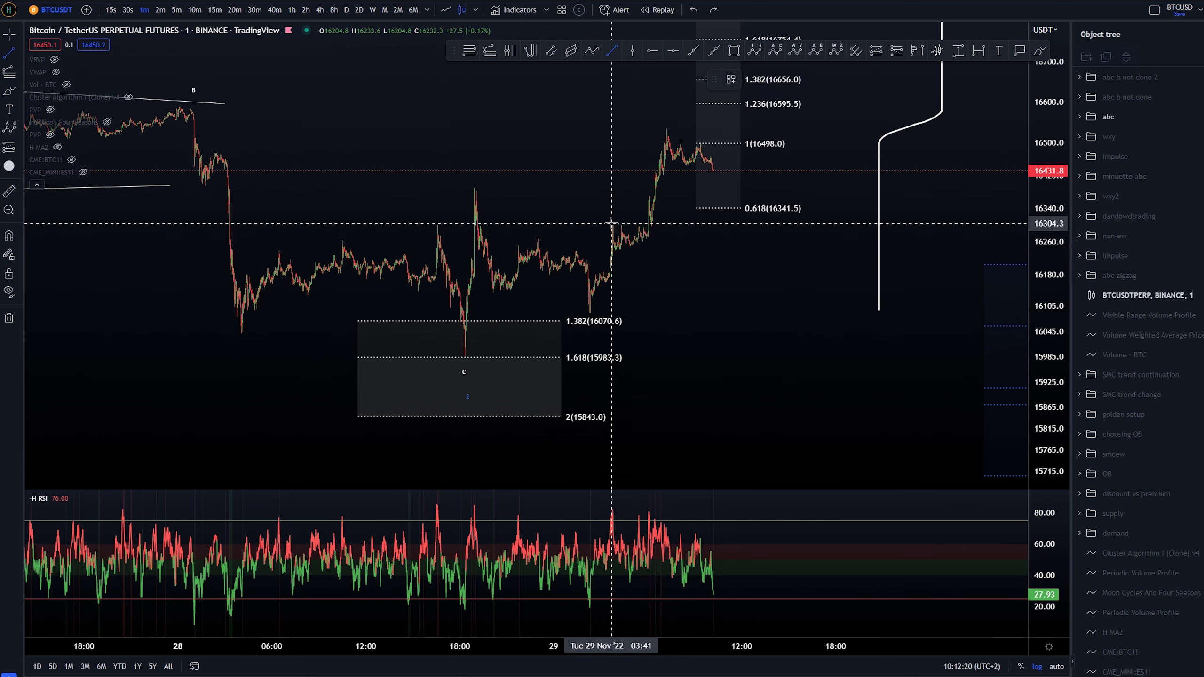
ctrl+click(612, 223)
ctrl+click(647, 229)
key(alt+t)
ctrl+click(618, 252)
ctrl+click(651, 240)
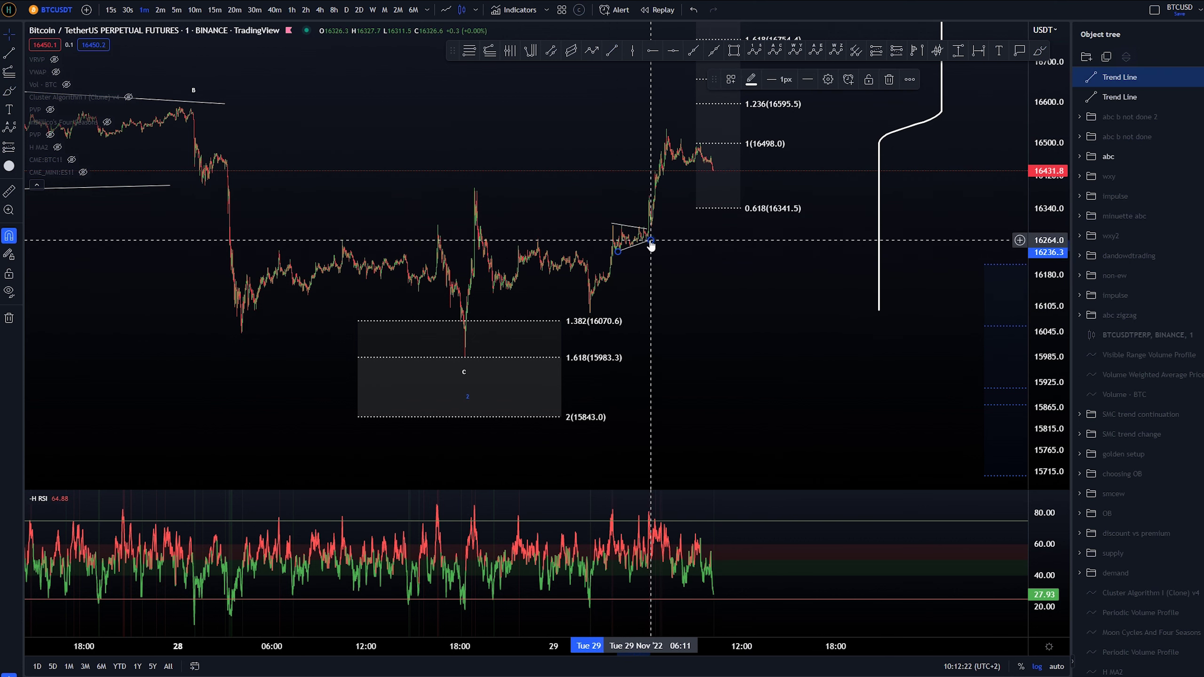
Move both new trend lines into the abc drawing group.
click(915, 238)
click(1112, 82)
ctrl+click(1110, 98)
drag(1110, 98, 1116, 158)
click(769, 317)
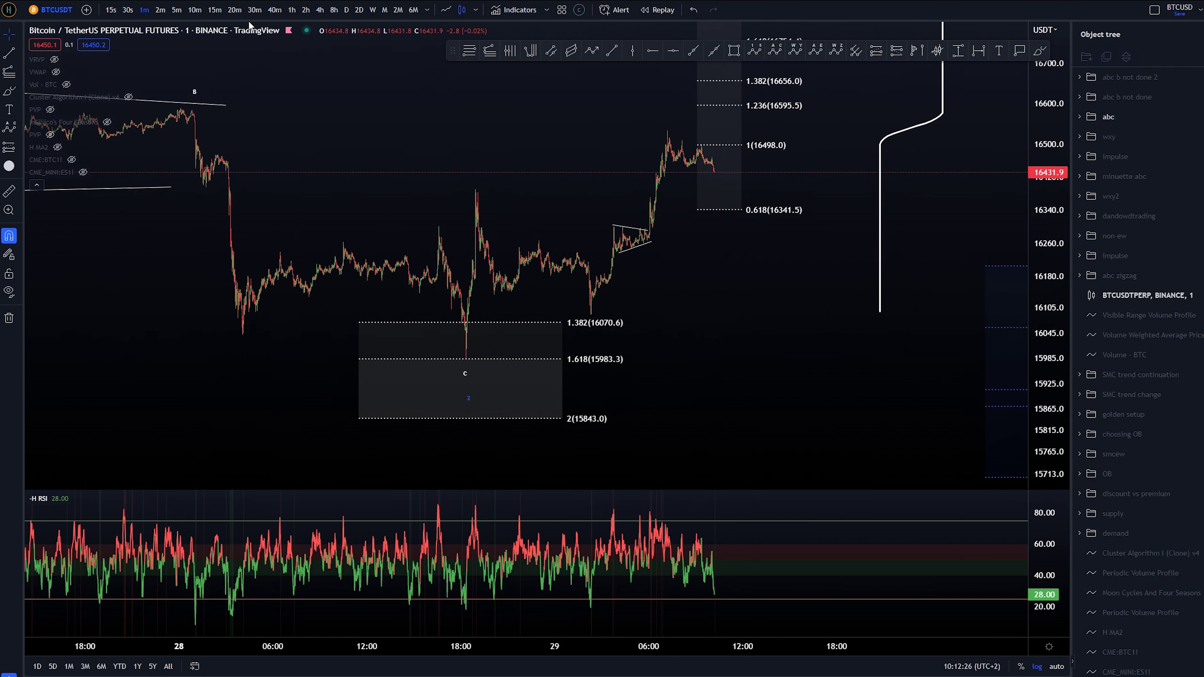
Switch the chart to the 1-hour timeframe and frame the November waves together with the projected path.
click(290, 10)
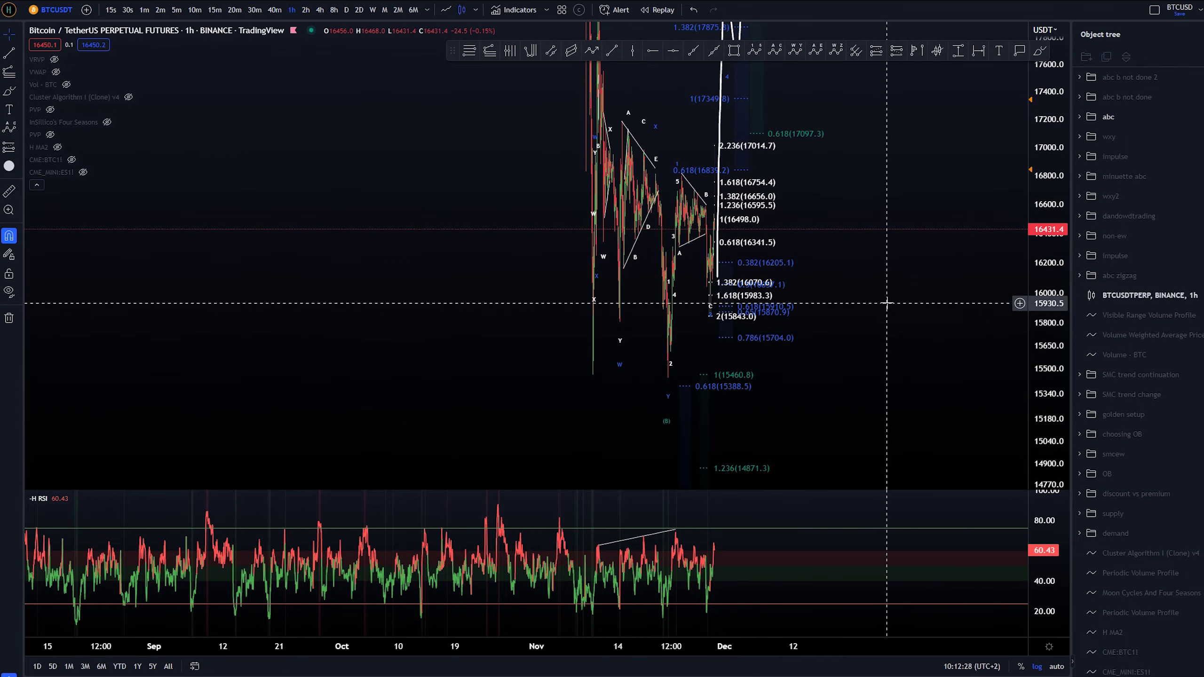
right_click(904, 314)
click(906, 317)
scroll(882, 385, down, 7)
mouse_move(871, 374)
mouse_down()
mouse_move(645, 221)
mouse_move(616, 218)
mouse_up()
scroll(834, 238, down, 2)
drag(702, 152, 506, 131)
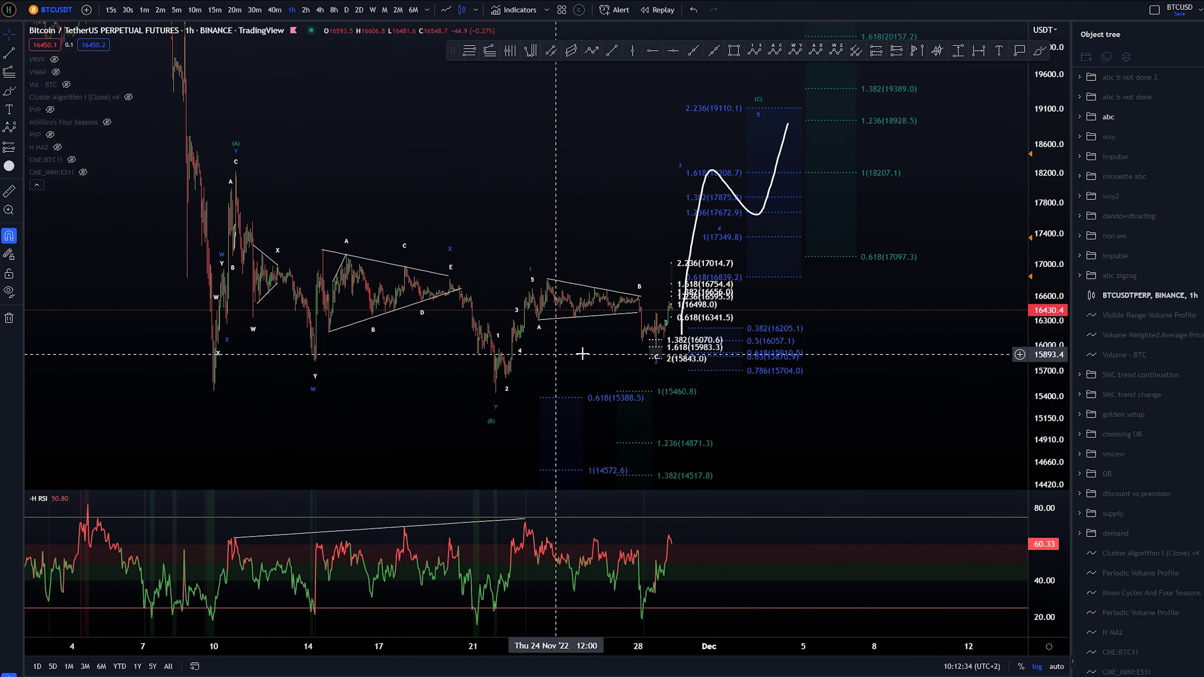
Brush a temporary stroke beside the start of the projected rise, and undo it.
key(b)
mouse_move(699, 214)
mouse_down()
mouse_move(188, 188)
mouse_move(285, 370)
mouse_move(693, 318)
mouse_up()
key(ctrl+z)
key(Escape)
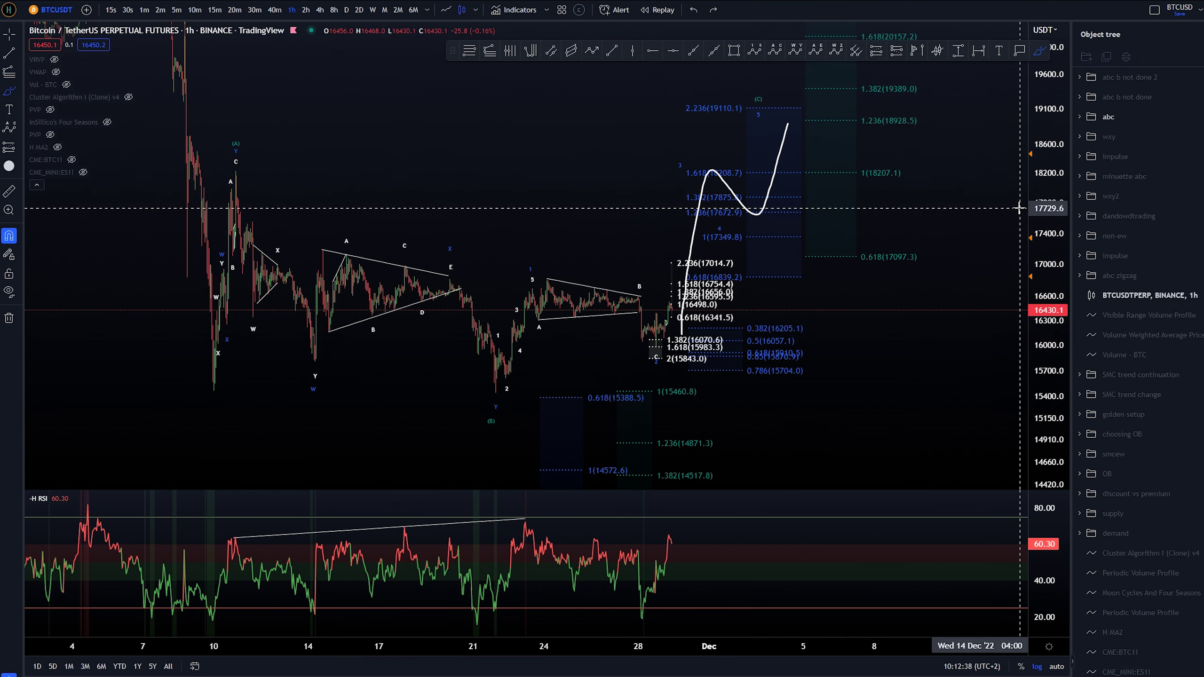
Hide the abc drawing group and show the "abc b not done" group instead.
click(1200, 117)
click(1200, 97)
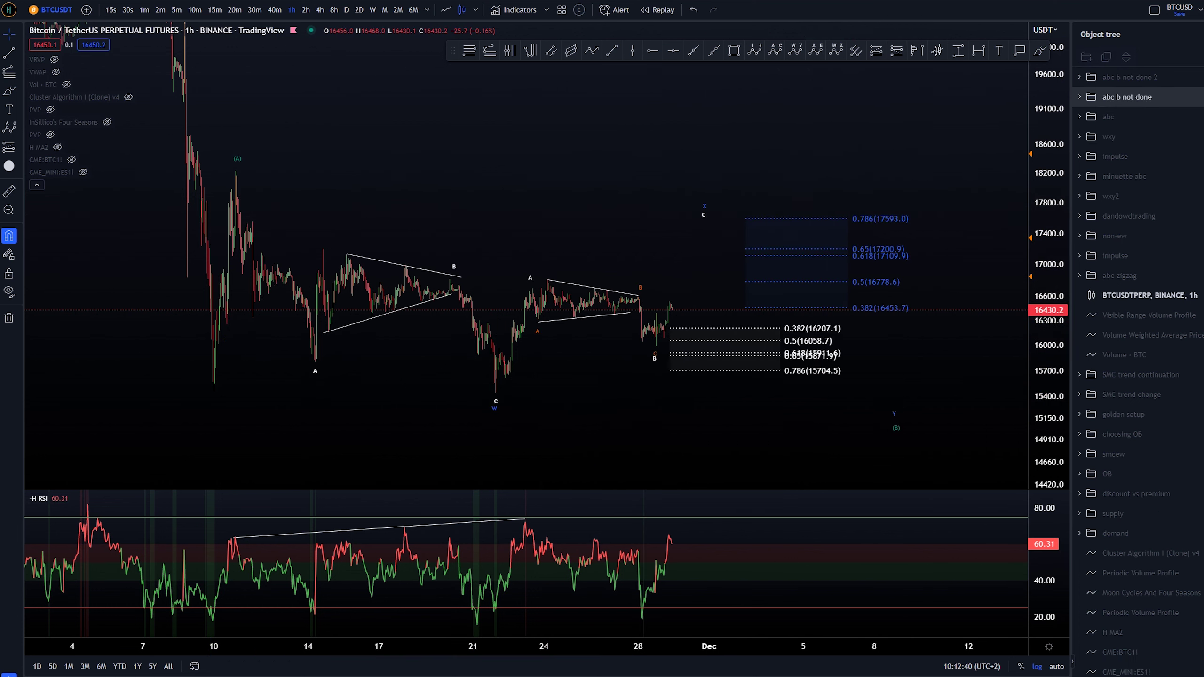
scroll(617, 205, down, 1)
scroll(616, 206, down, 1)
drag(616, 170, 472, 172)
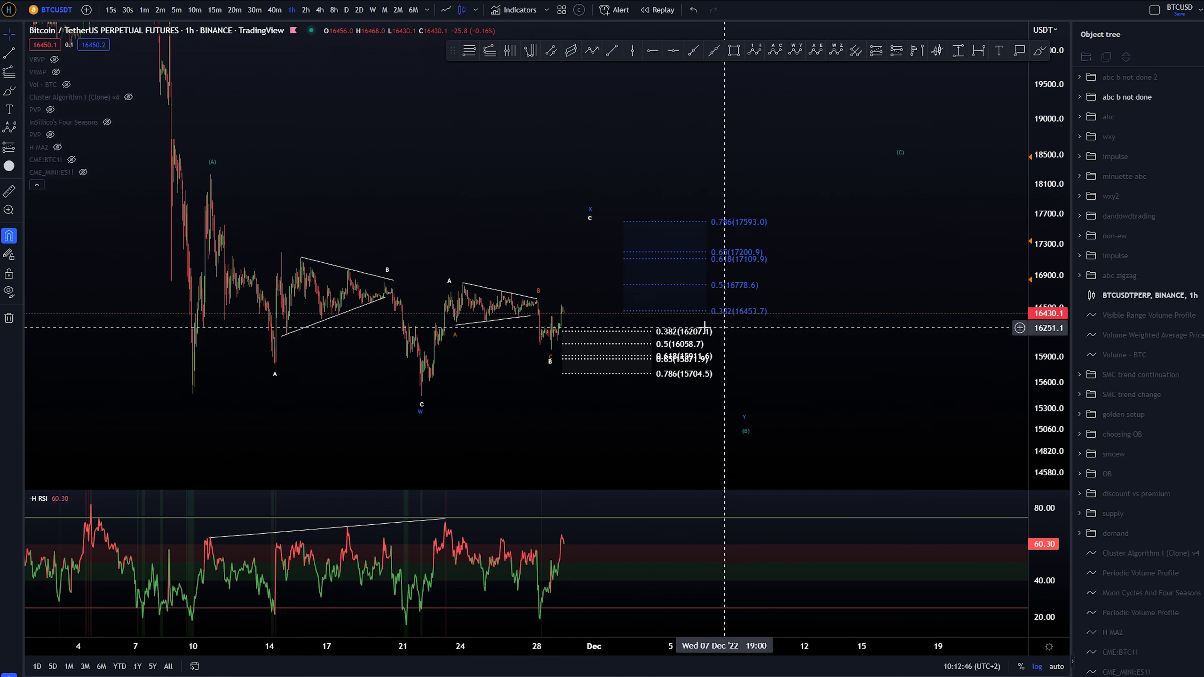
Circle the projected (B) and (C) labels with temporary brush strokes, undoing each.
key(alt+b)
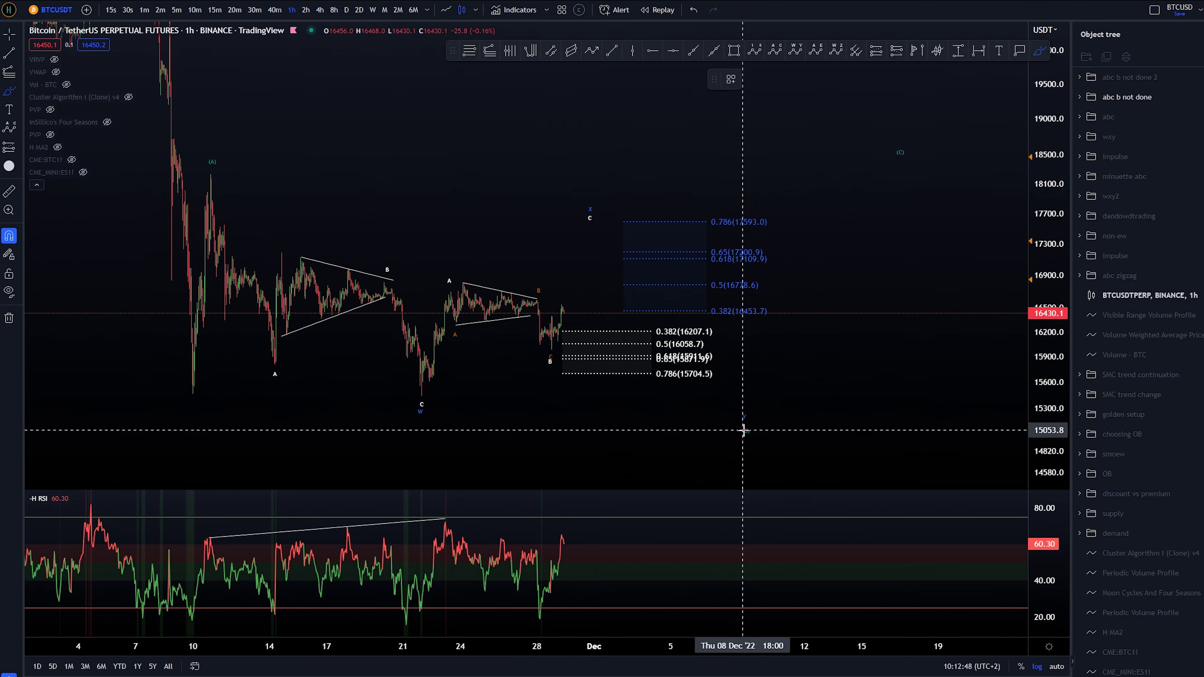
drag(746, 427, 754, 453)
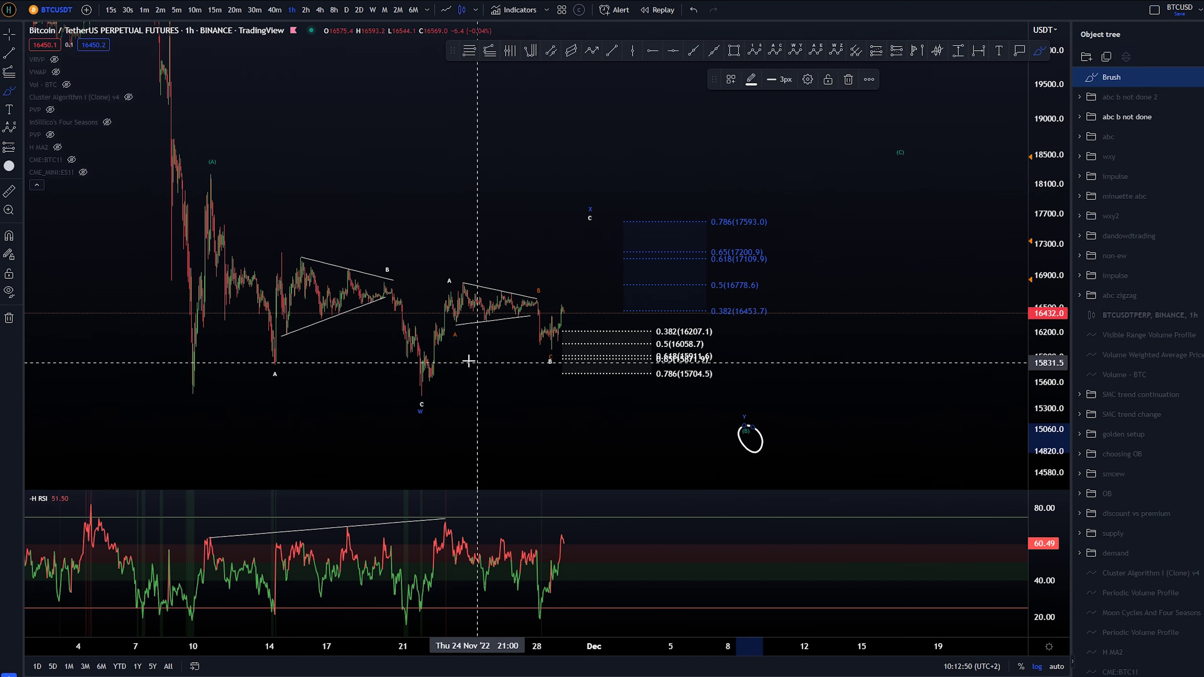
key(ctrl+z)
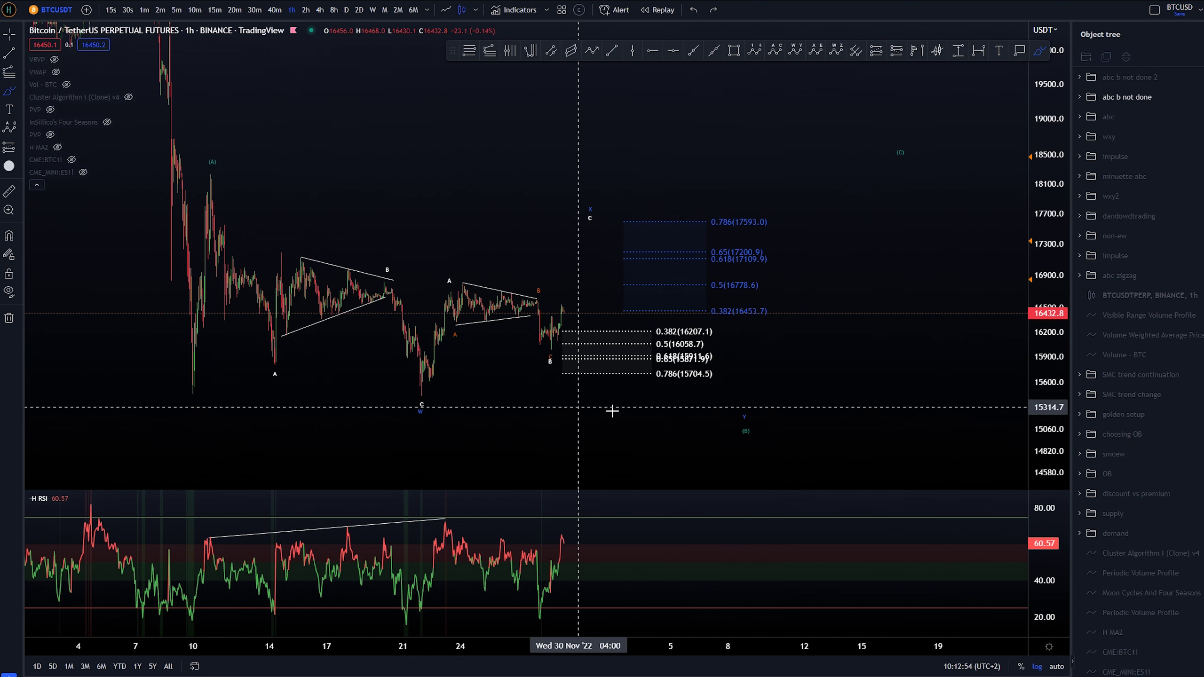
drag(759, 425, 751, 409)
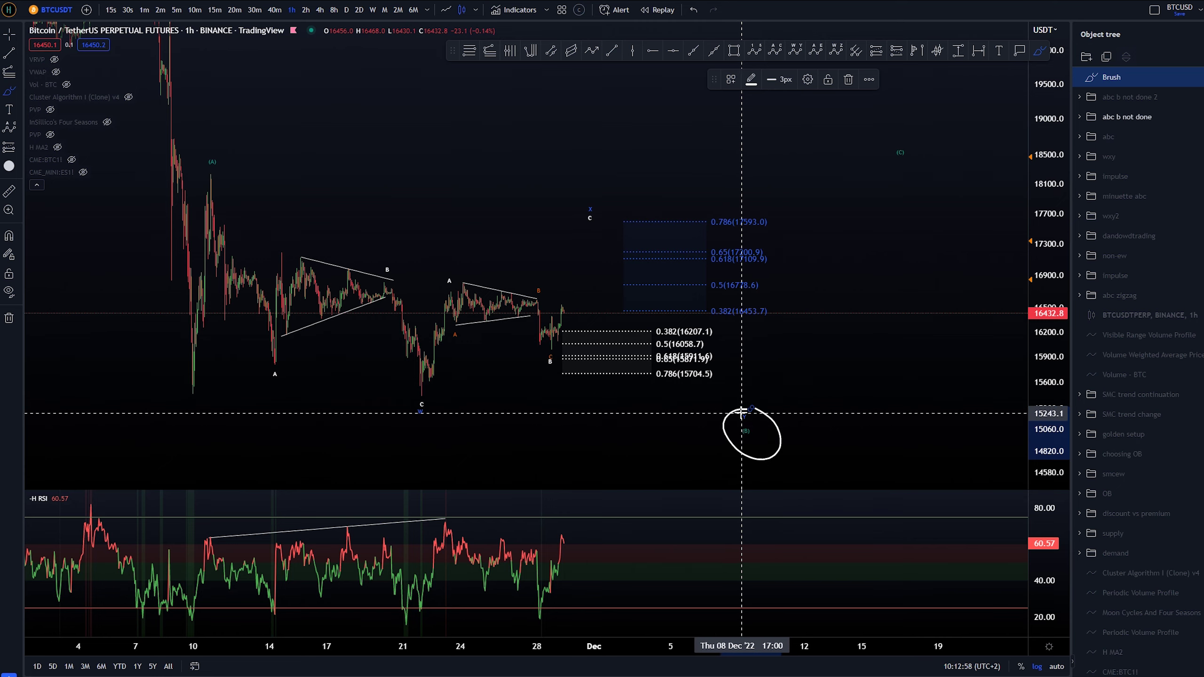
key(ctrl+z)
mouse_move(905, 144)
mouse_down()
mouse_move(878, 159)
mouse_move(901, 144)
mouse_up()
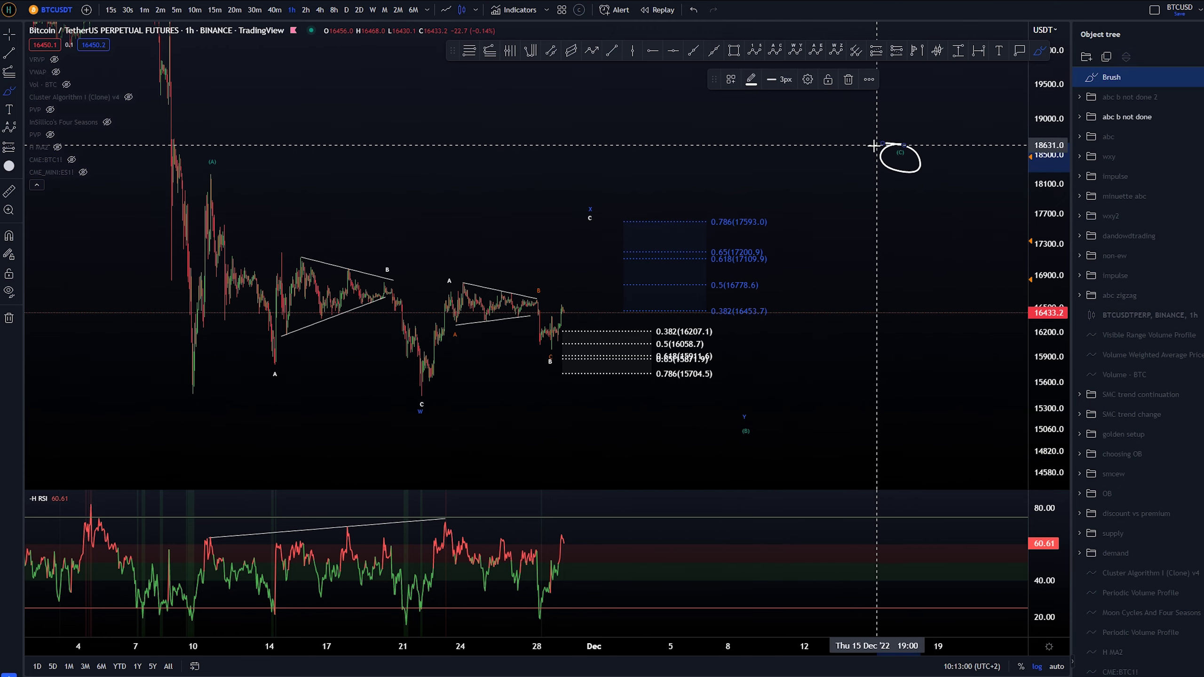
key(ctrl+z)
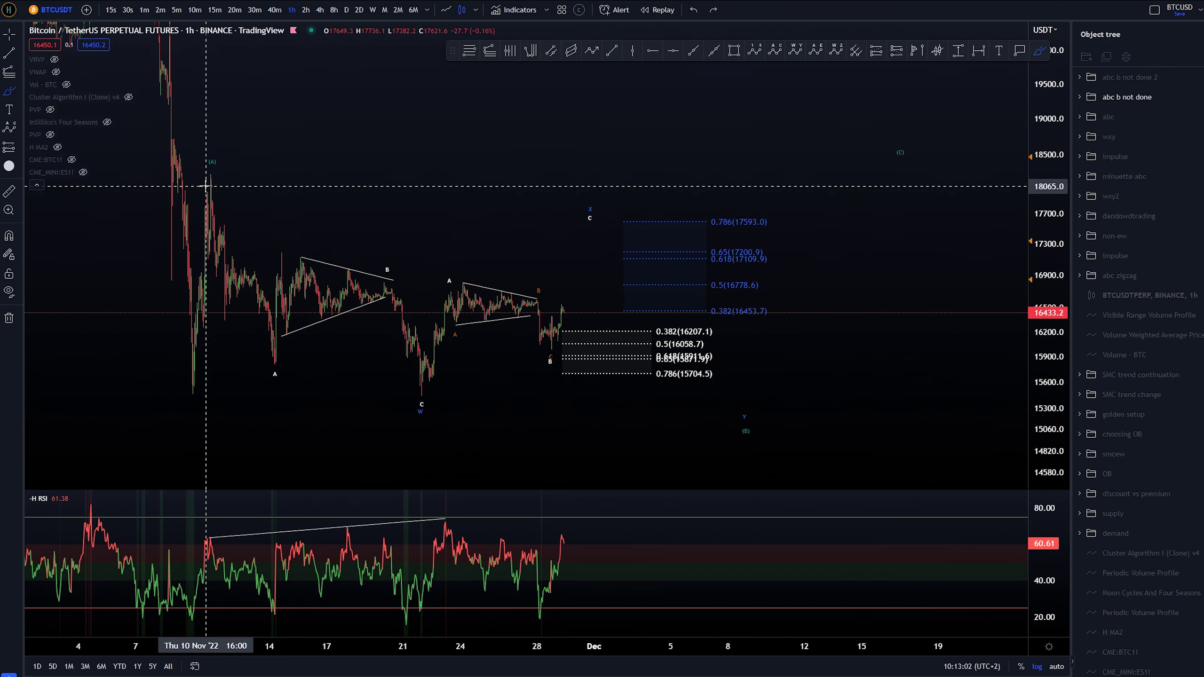
Brush the path from the (A) high down to (B) and an arrow from X down to Y, undoing the strokes.
mouse_move(206, 190)
mouse_down()
mouse_move(258, 353)
mouse_move(385, 279)
mouse_move(426, 397)
mouse_move(447, 292)
mouse_move(521, 346)
mouse_move(588, 216)
mouse_move(732, 407)
mouse_up()
key(ctrl+z)
key(ctrl+z)
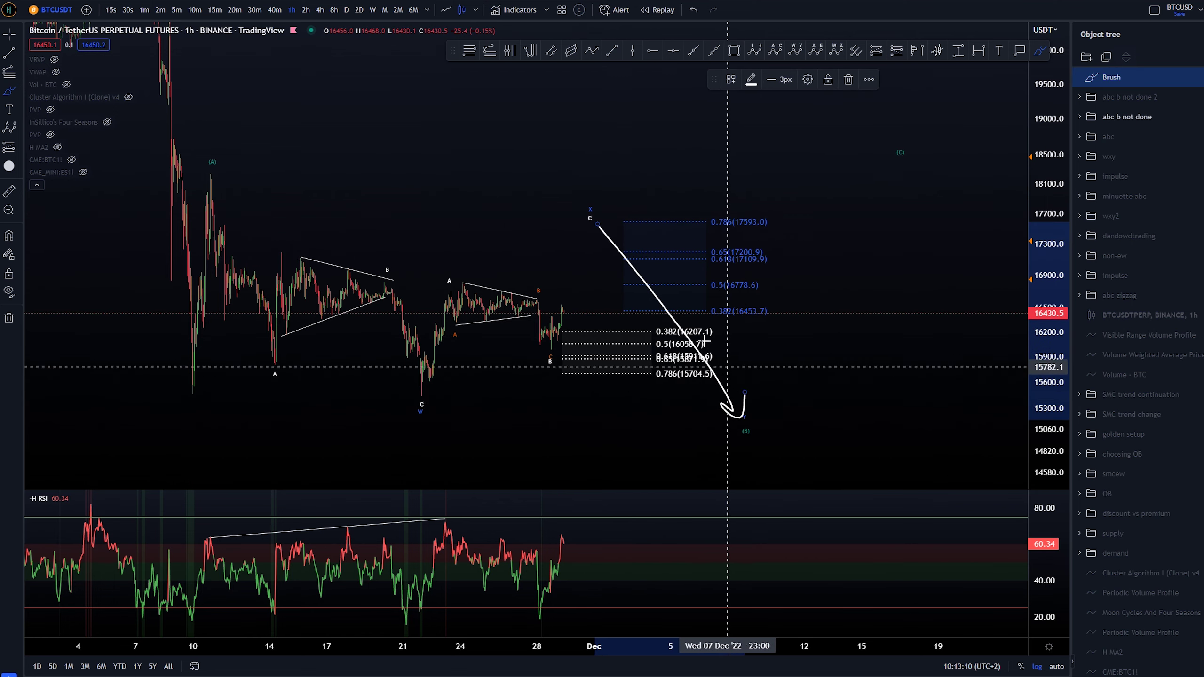
key(ctrl+z)
Circle the latest rise from the B low and sketch a zigzag decline to the 0.786 level, undoing each brush stroke.
drag(553, 346, 569, 292)
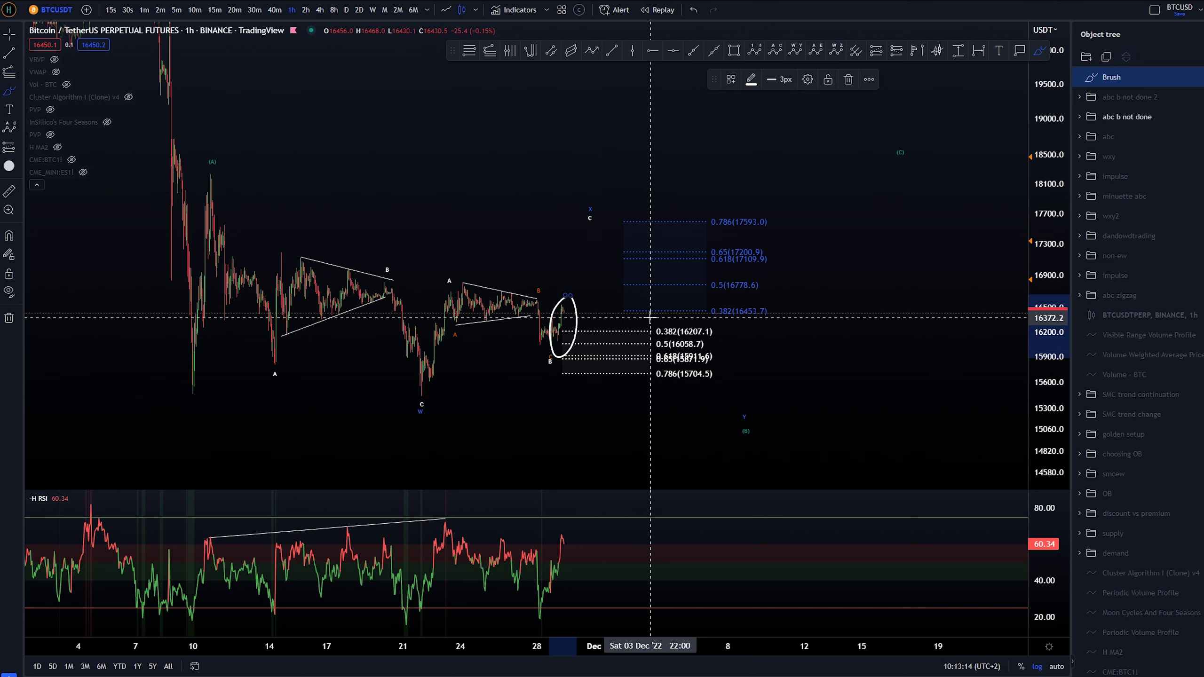
key(ctrl+z)
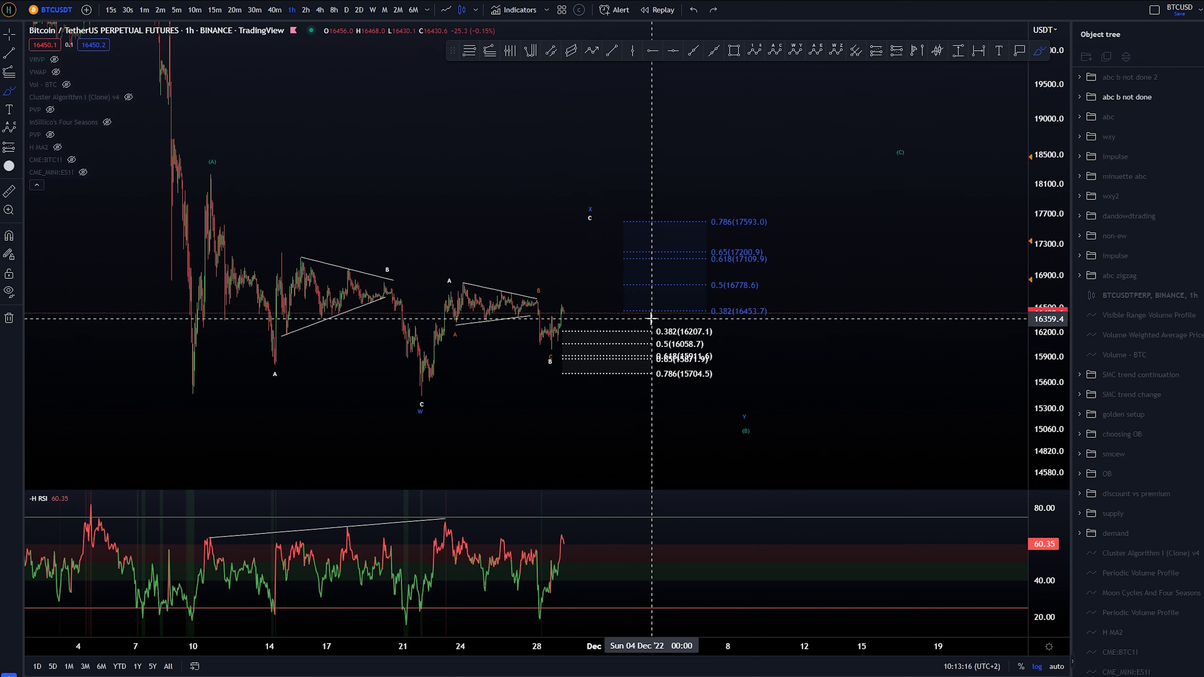
drag(554, 310, 566, 299)
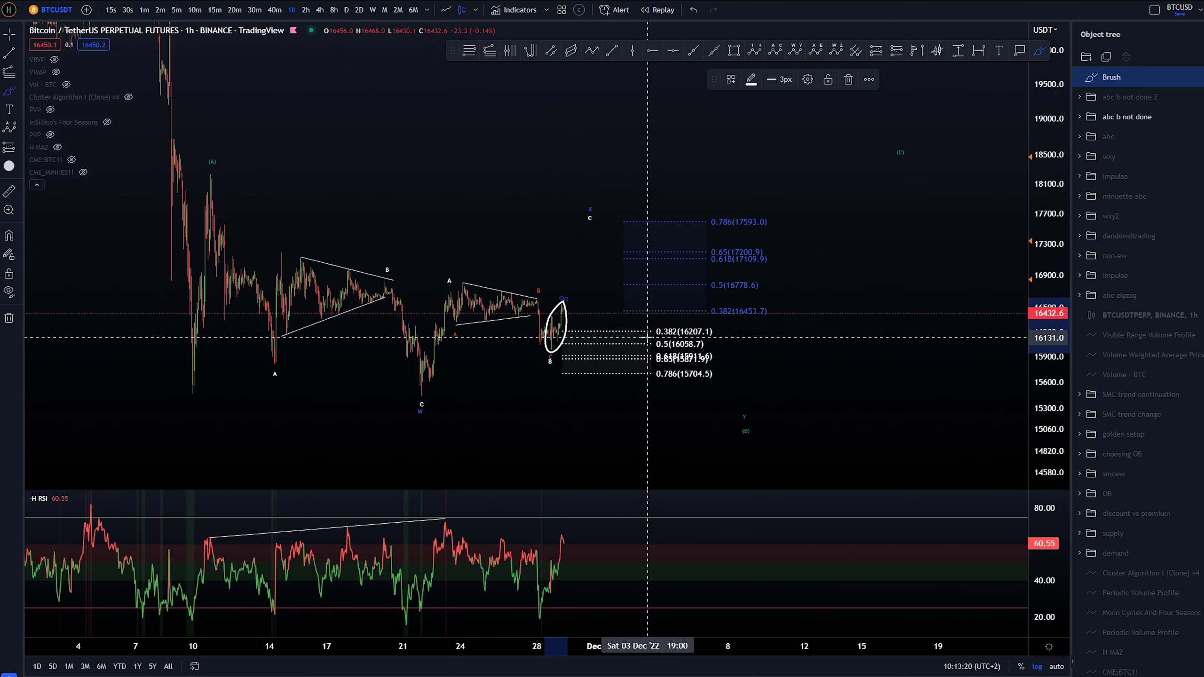
key(ctrl+z)
key(ctrl)
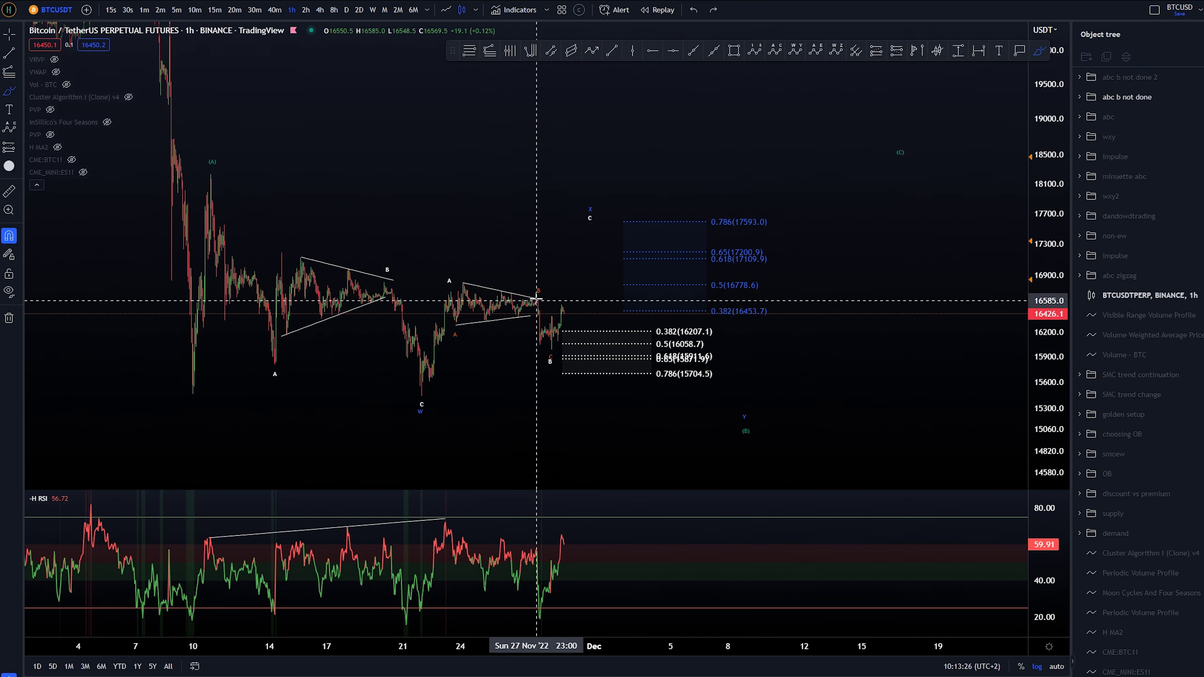
drag(537, 300, 584, 373)
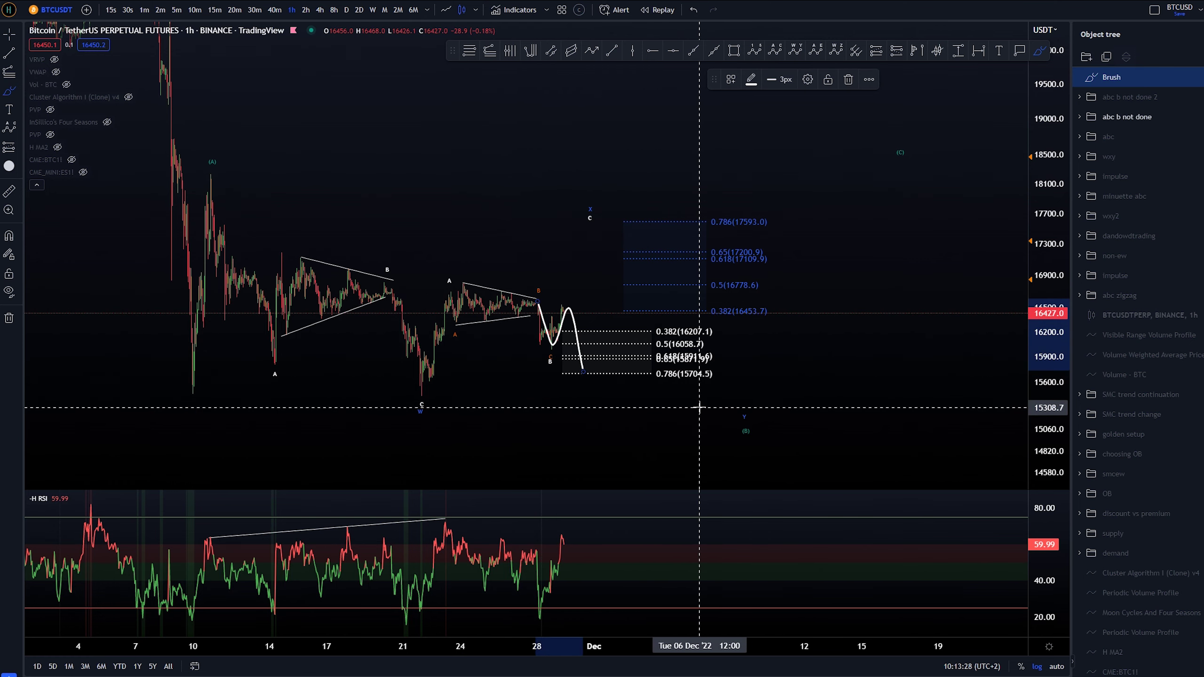
key(ctrl+z)
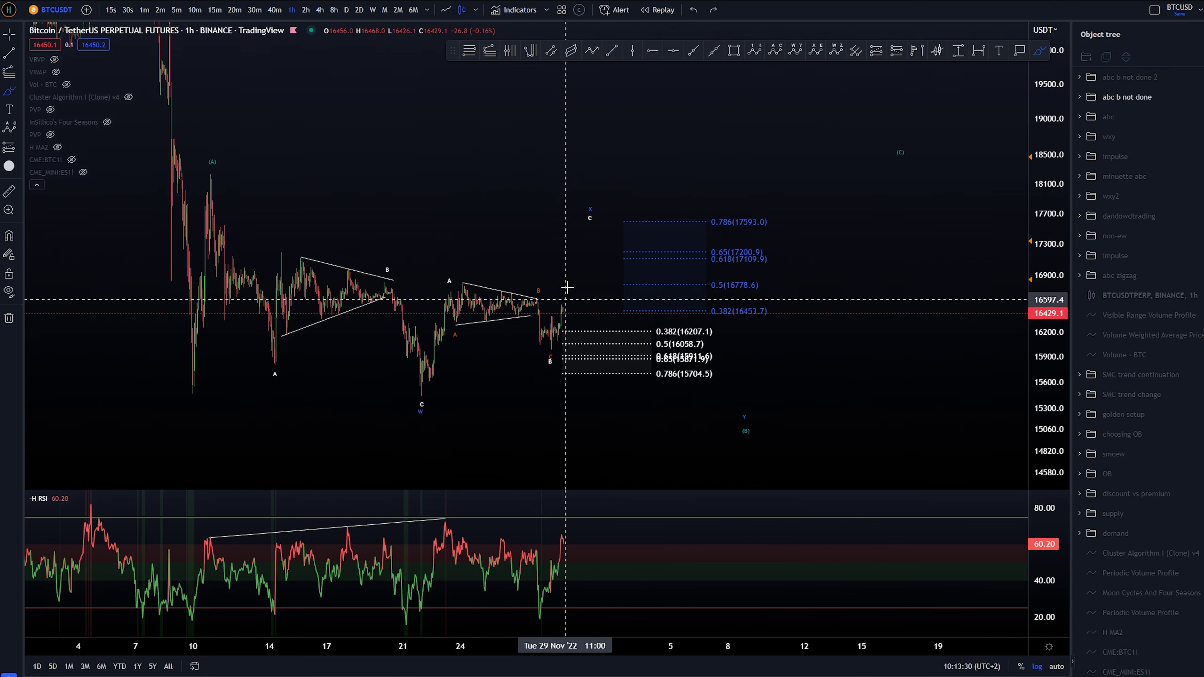
key(Escape)
Hide the "abc b not done" drawing group and show the "abc b not done 2" group.
click(1200, 97)
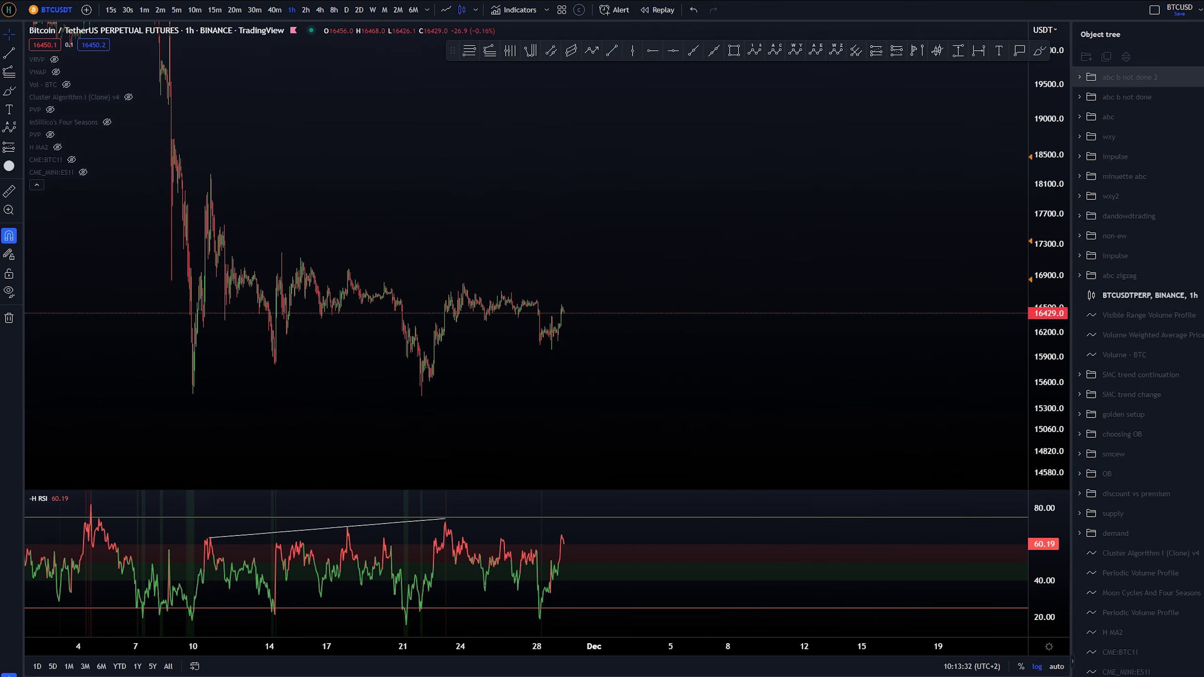
click(1199, 77)
drag(628, 187, 691, 170)
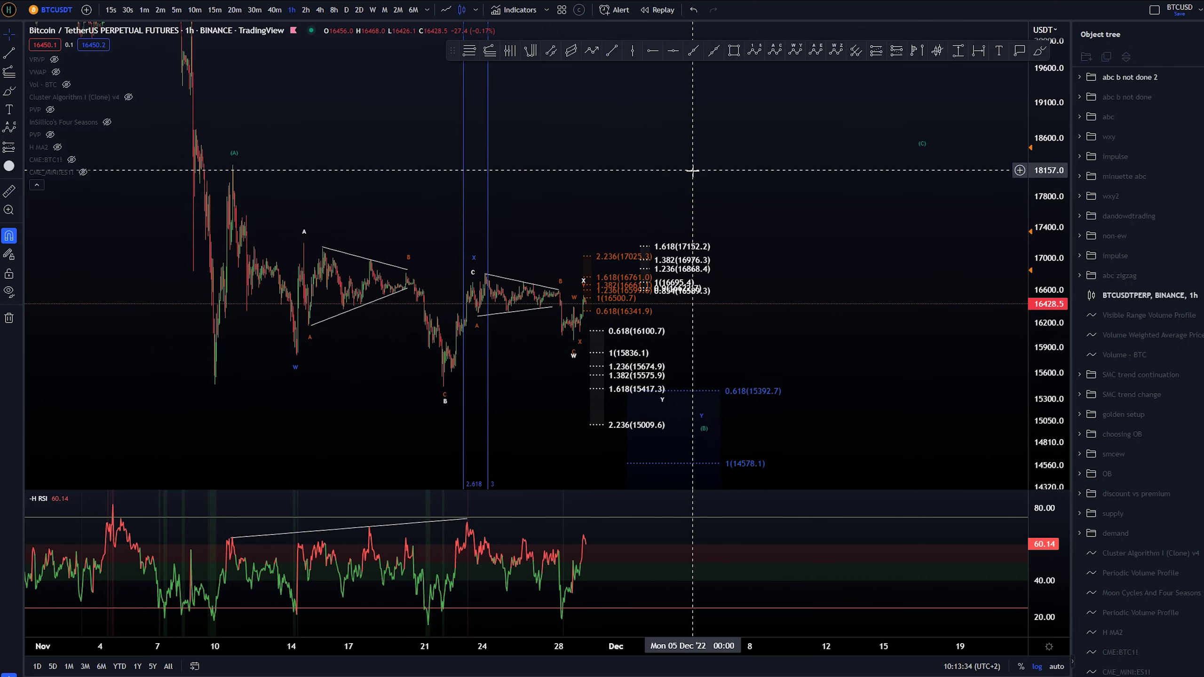
scroll(682, 170, up, 1)
drag(589, 174, 635, 165)
Trace the move from (A) through W to X with temporary brush strokes, and undo them.
click(9, 90)
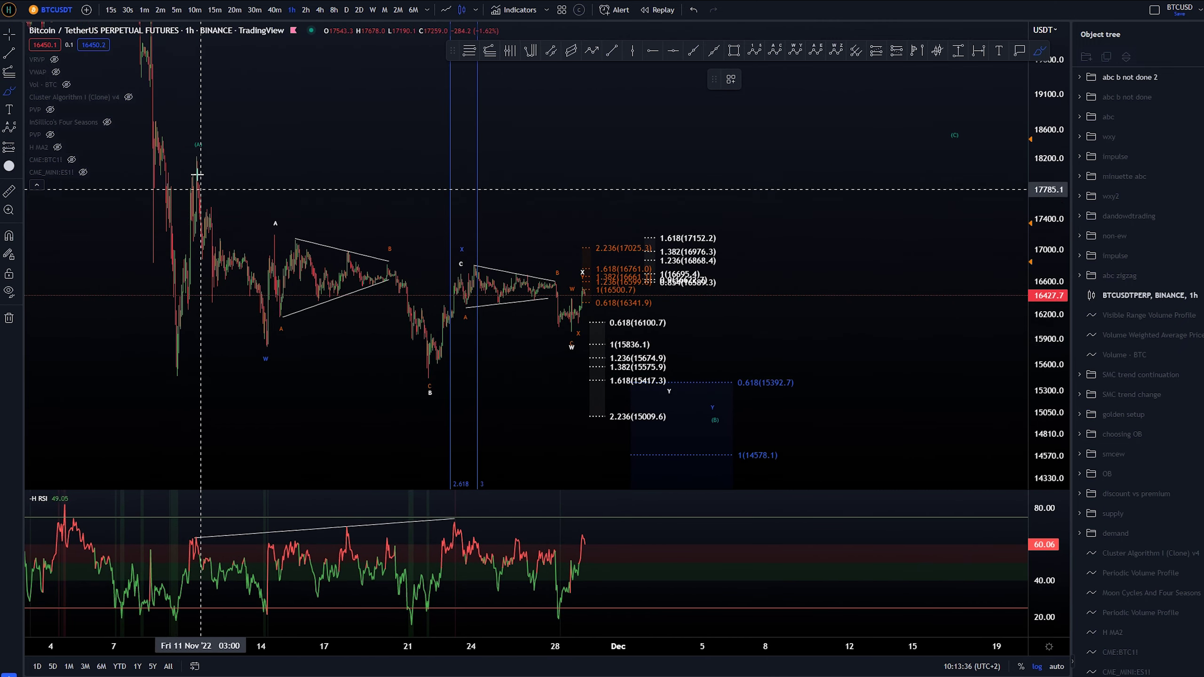
mouse_move(190, 155)
mouse_down()
mouse_move(265, 350)
mouse_move(314, 322)
mouse_move(467, 277)
mouse_up()
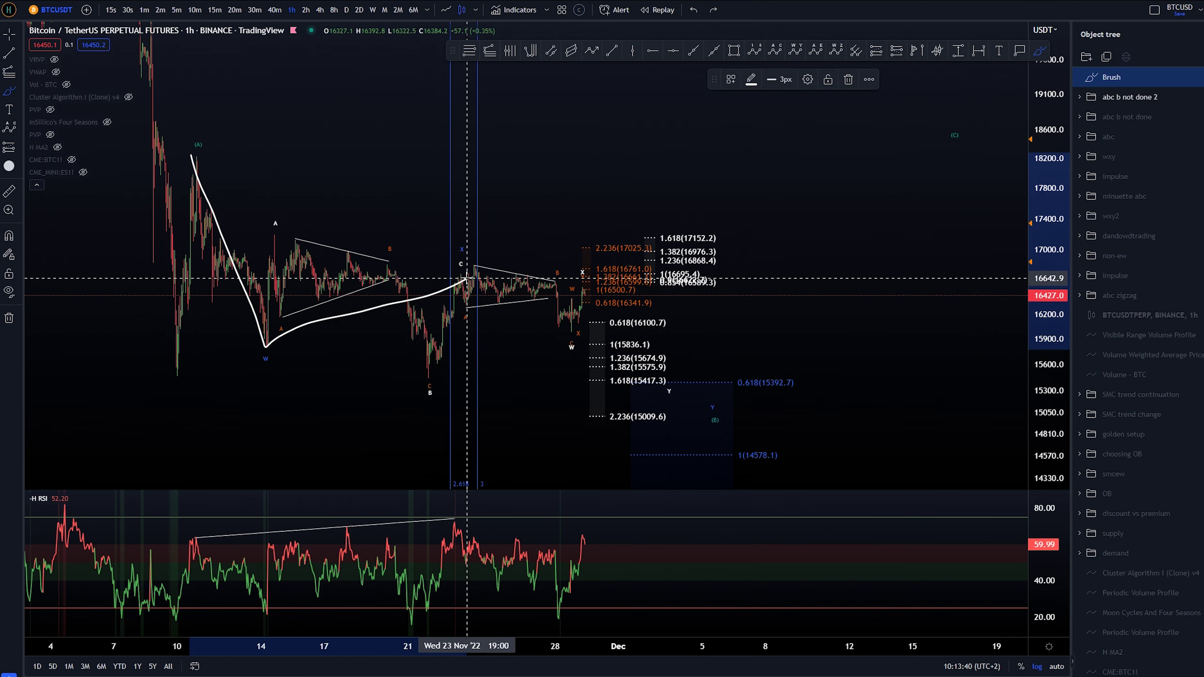
key(ctrl+z)
mouse_move(264, 346)
mouse_down()
mouse_move(284, 244)
mouse_move(394, 352)
mouse_move(443, 326)
mouse_move(463, 271)
mouse_up()
key(ctrl+z)
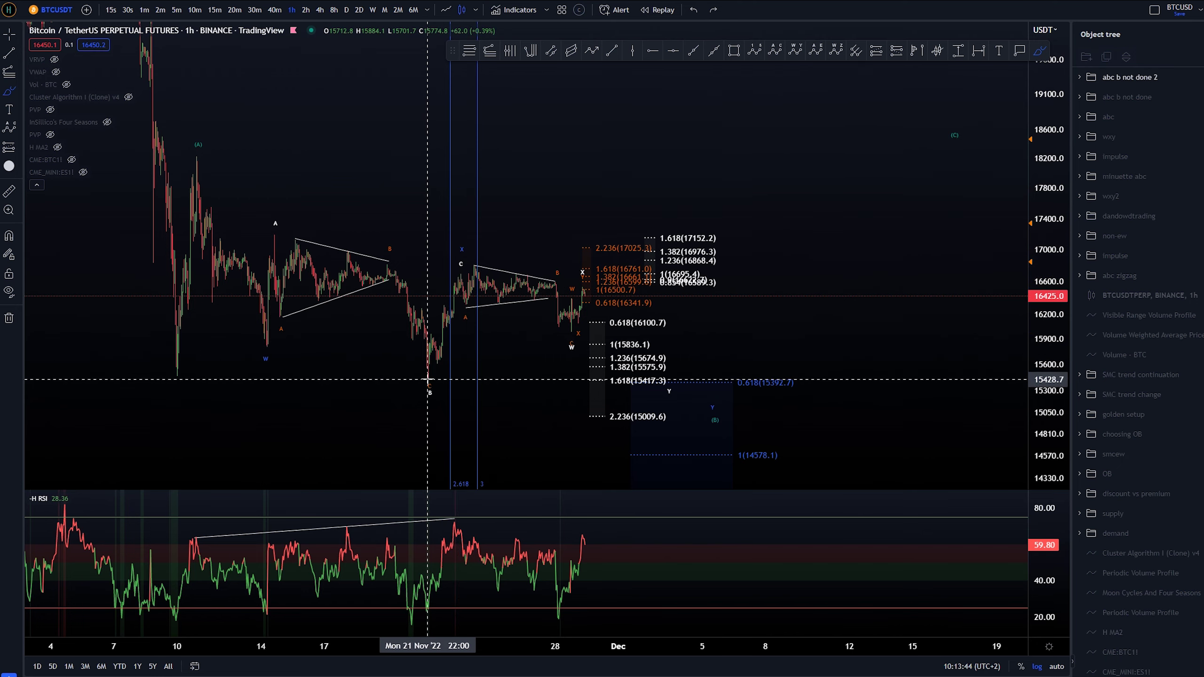
Brush the rise from the B low to C and further marks between W and X, undoing each stroke.
drag(429, 377, 440, 304)
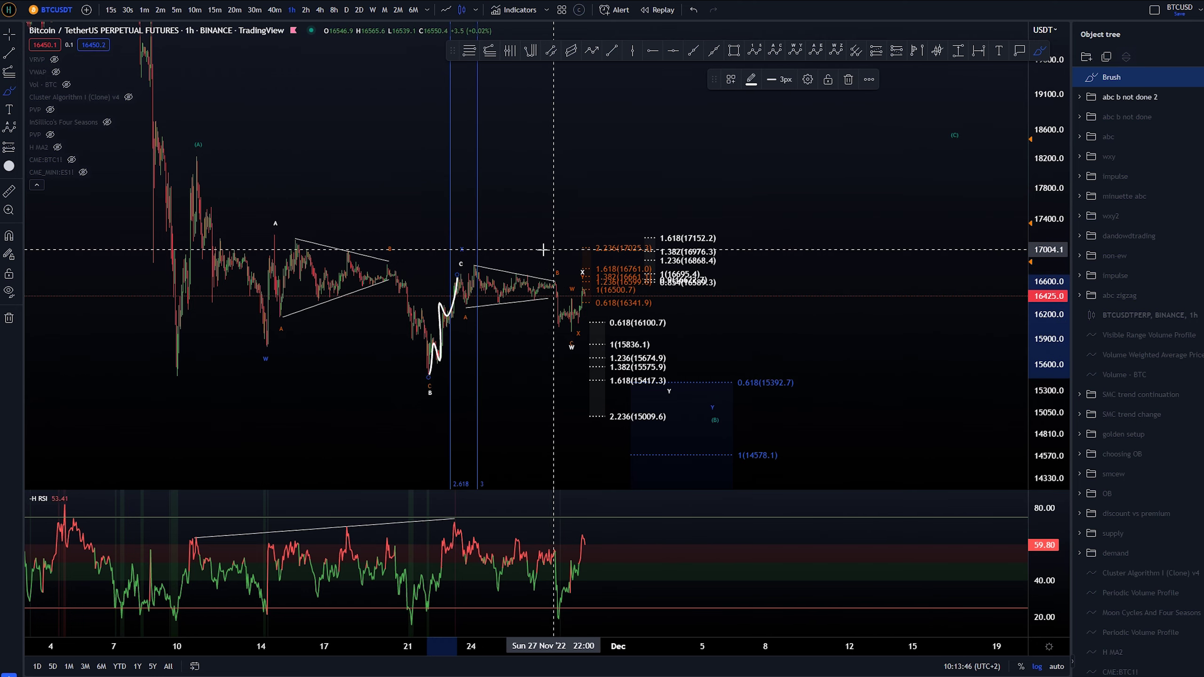
key(ctrl+z)
mouse_move(265, 346)
mouse_down()
mouse_move(278, 242)
mouse_move(438, 372)
mouse_up()
key(ctrl+z)
mouse_move(466, 238)
mouse_down()
mouse_move(475, 255)
mouse_move(465, 239)
mouse_up()
key(ctrl+z)
key(ctrl+z)
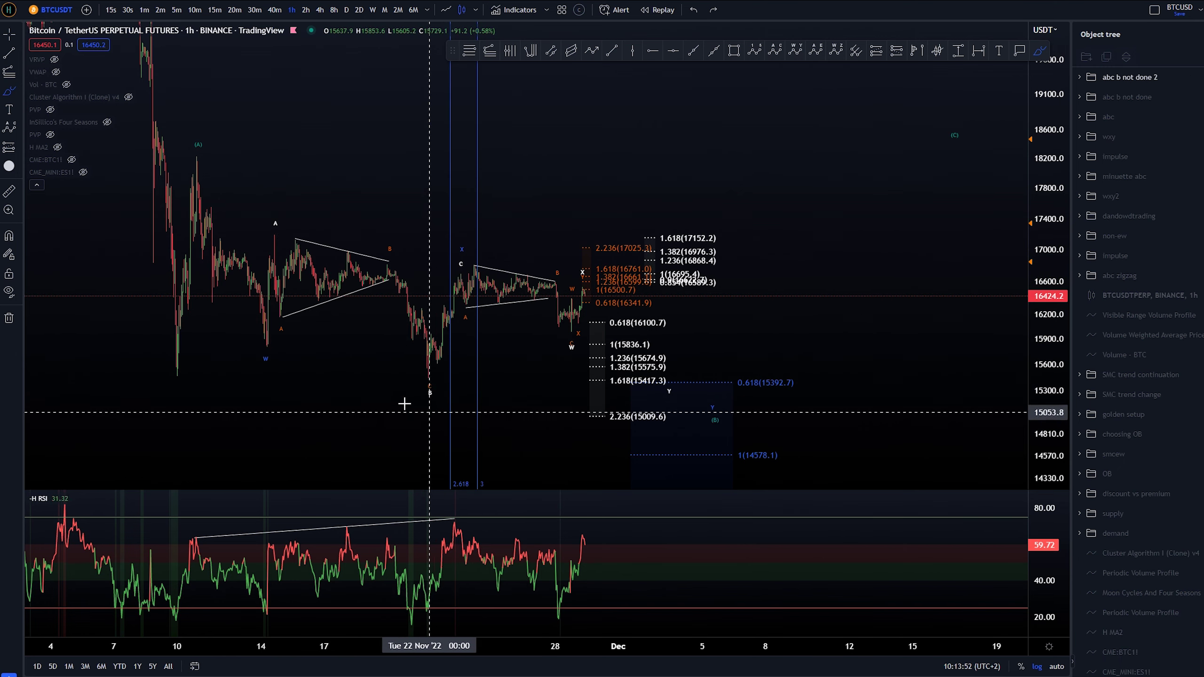
key(Escape)
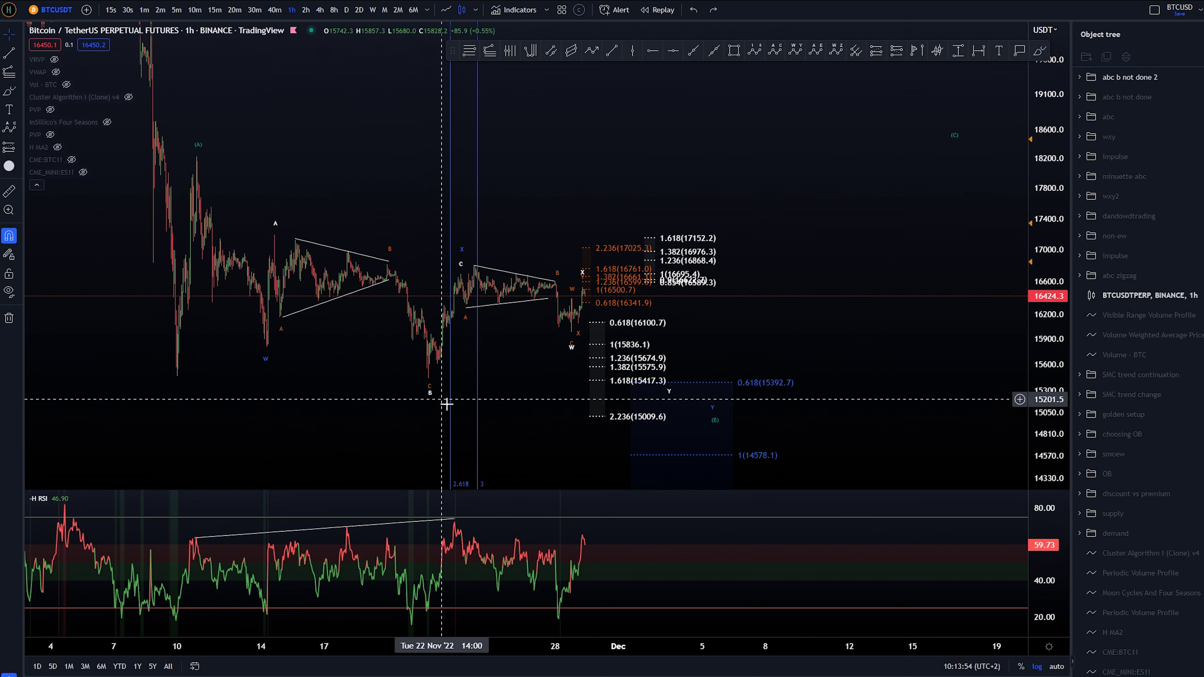
click(451, 418)
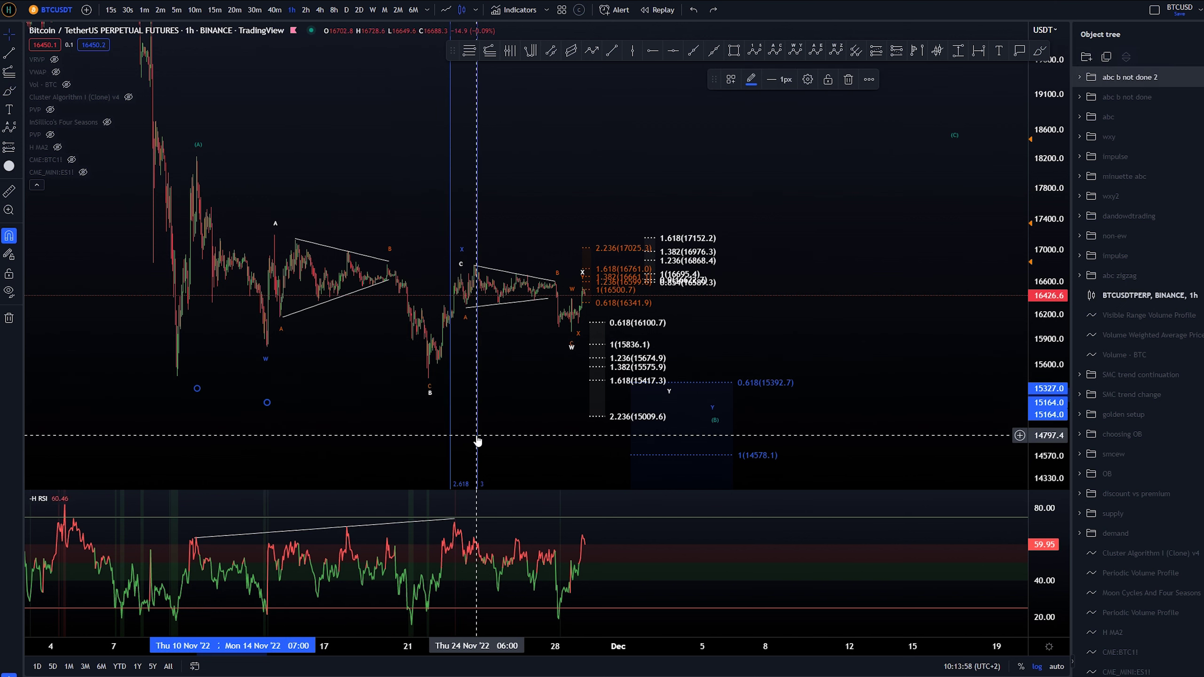
right_click(366, 395)
click(331, 375)
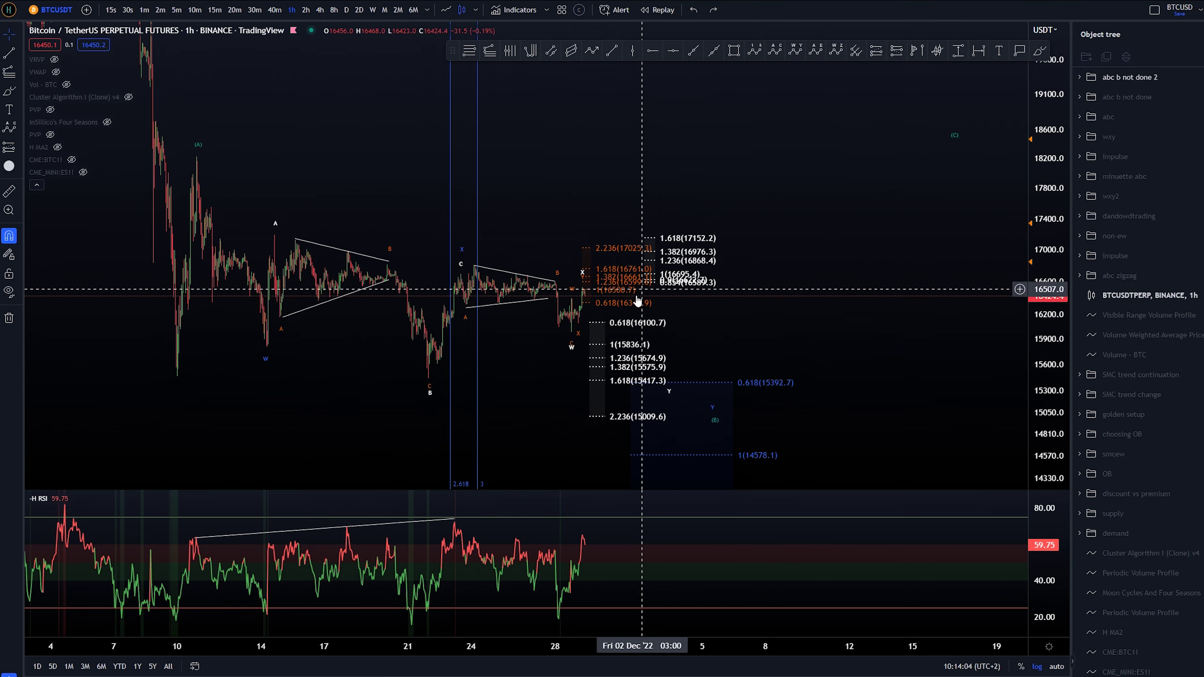
Shift the white and orange upward Fibonacci extensions slightly to the right of the latest price.
drag(692, 256, 712, 259)
drag(628, 248, 639, 250)
click(652, 195)
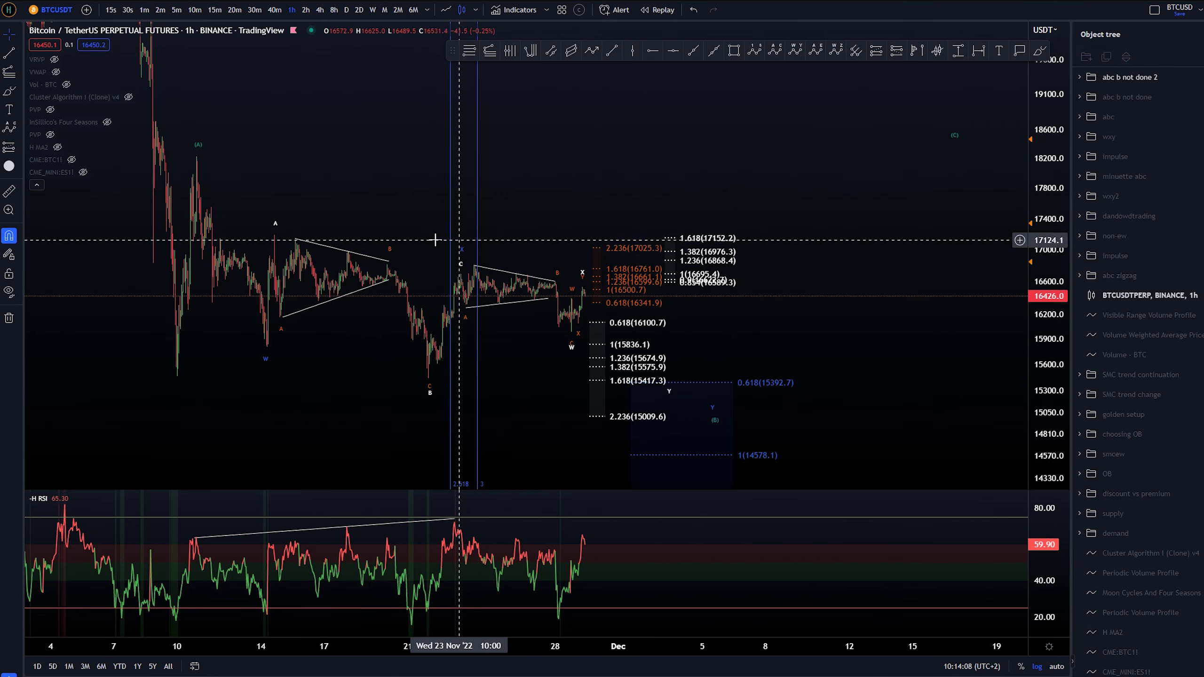
Brush the decline from C through A and B to the W low, and undo the strokes.
key(alt+b)
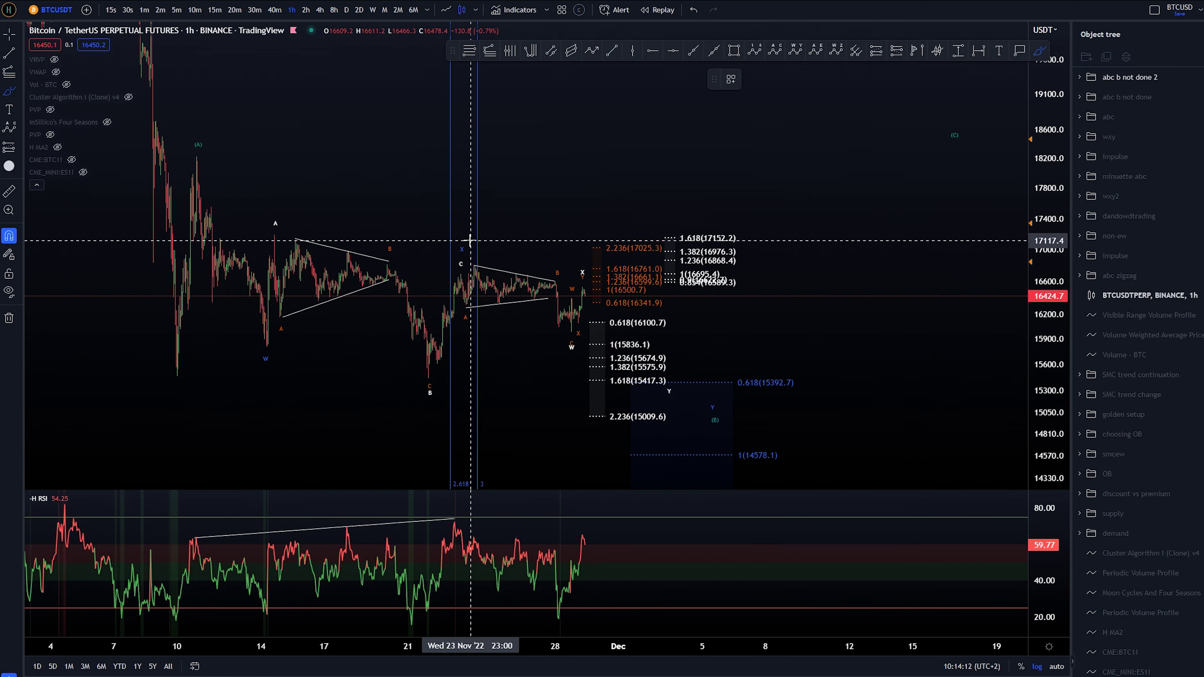
key(Escape)
drag(593, 189, 702, 170)
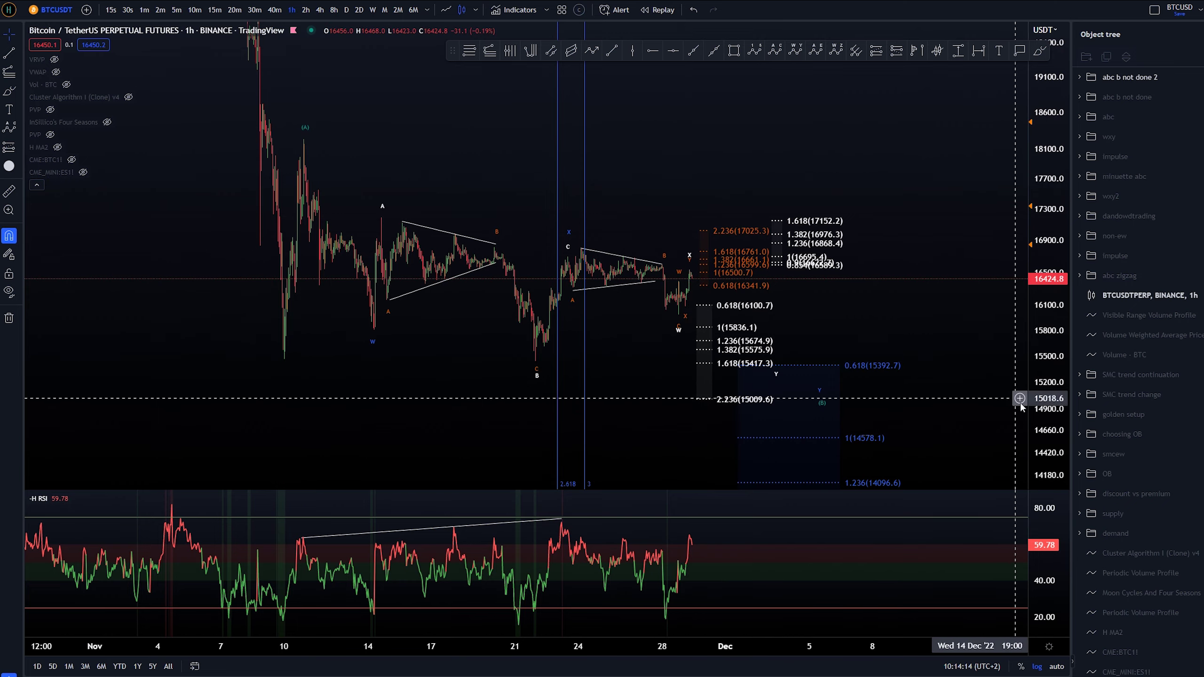
drag(1040, 408, 1030, 338)
drag(956, 321, 849, 285)
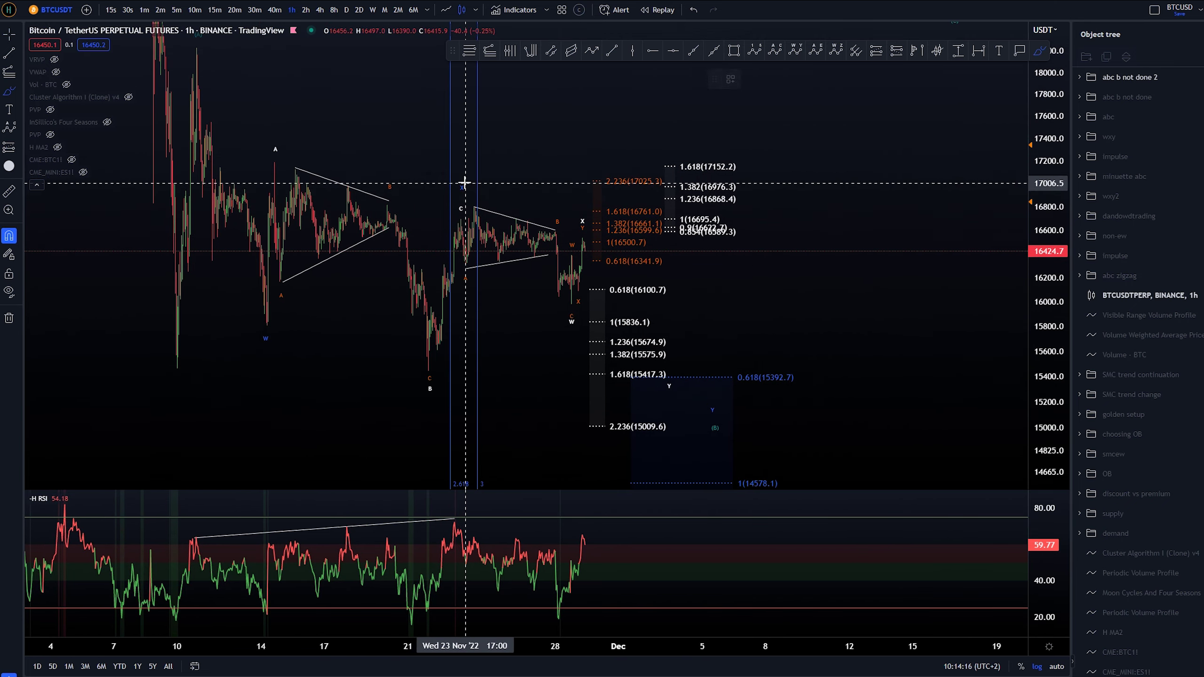
key(alt+b)
drag(460, 174, 468, 267)
key(ctrl+z)
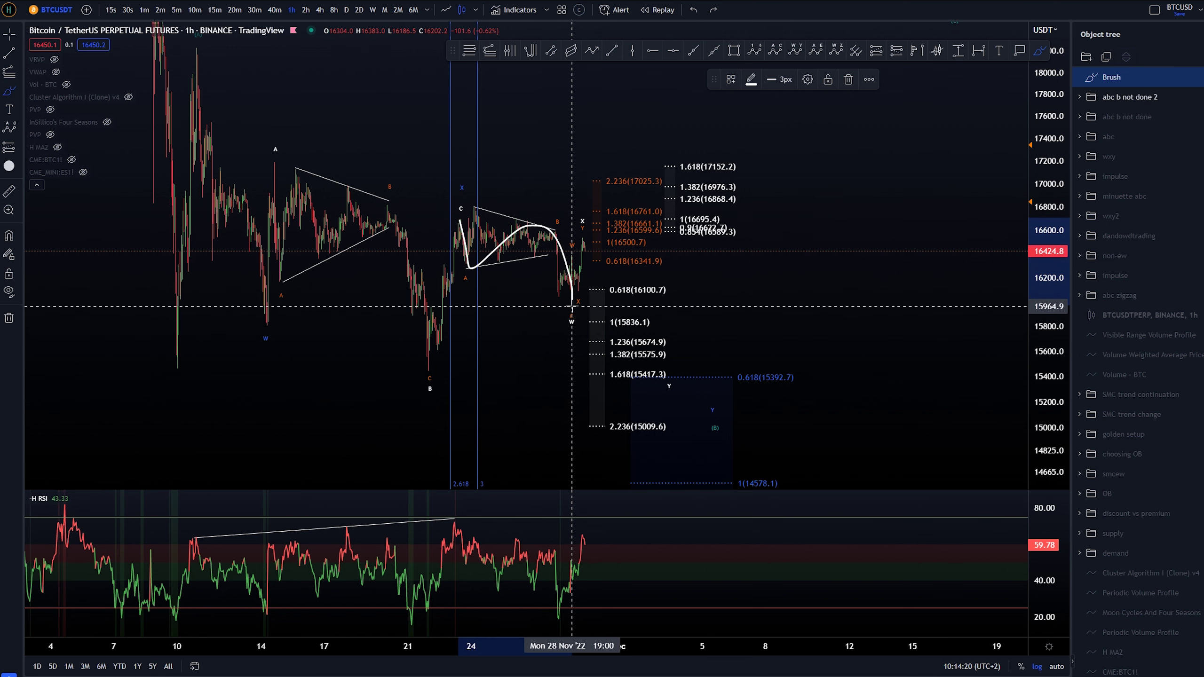
key(ctrl+z)
Brush the rebound from the W low up to X, and undo the strokes.
mouse_move(562, 313)
mouse_down()
mouse_move(573, 315)
mouse_move(571, 249)
mouse_move(594, 215)
mouse_move(576, 236)
mouse_up()
key(ctrl+z)
key(ctrl+z)
key(ctrl+z)
key(ctrl+z)
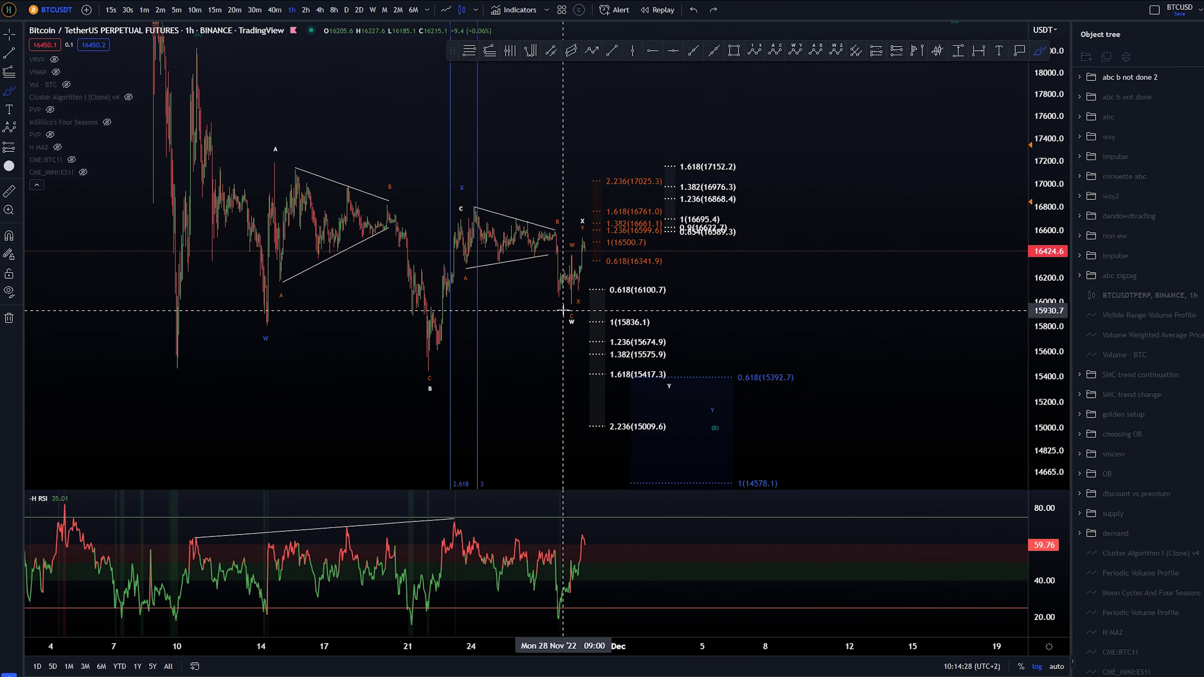
Move the Y point of the white W-X-Y pattern to about 15295 inside the blue projection zone, above the blue Y.
mouse_move(569, 303)
mouse_down()
mouse_move(566, 258)
mouse_move(646, 247)
mouse_move(616, 295)
mouse_move(649, 378)
mouse_move(714, 397)
mouse_up()
key(ctrl+z)
key(ctrl+z)
key(ctrl+z)
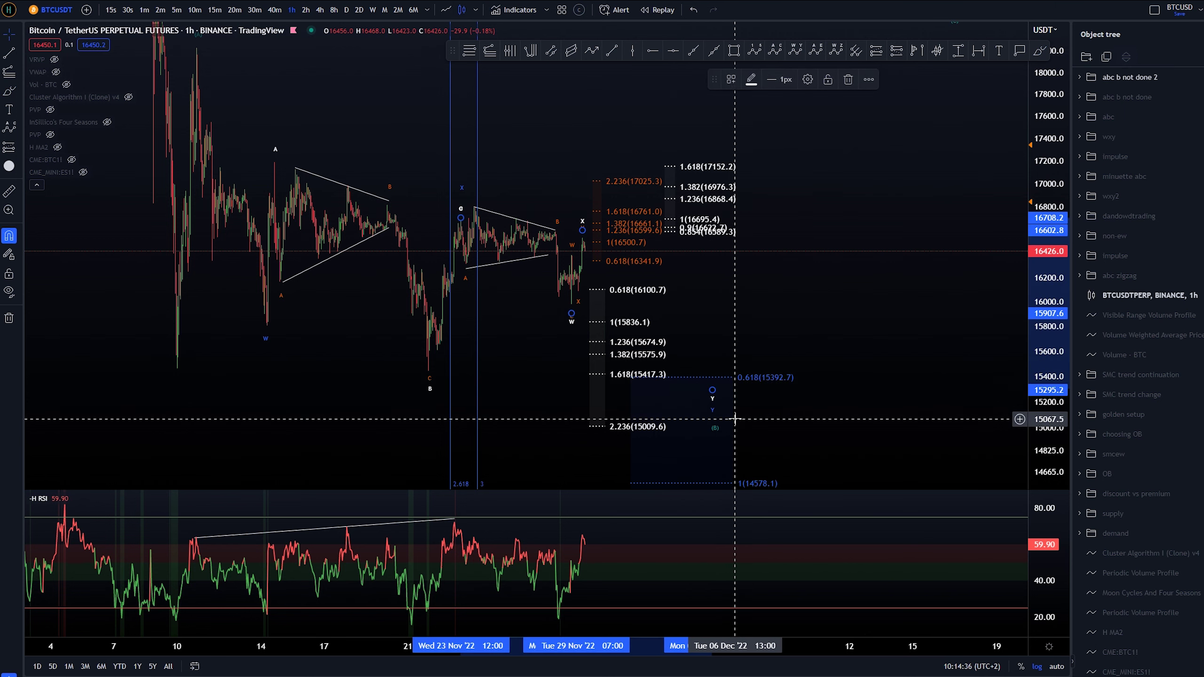
Brush temporary marks near C and along the overall decline from (A) towards (B), undoing each stroke.
key(alt+b)
key(ctrl+z)
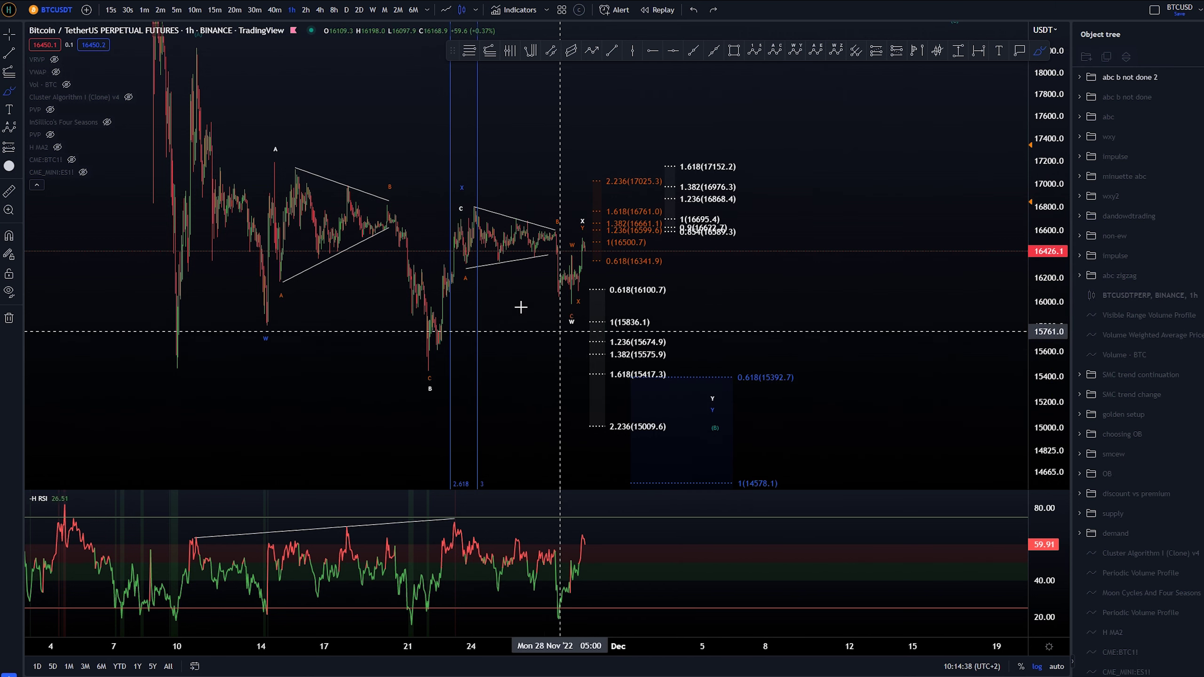
drag(458, 178, 470, 195)
key(ctrl+z)
drag(1045, 153, 1045, 197)
mouse_move(195, 70)
mouse_down()
mouse_move(268, 322)
mouse_move(479, 218)
mouse_move(691, 394)
mouse_up()
key(ctrl+z)
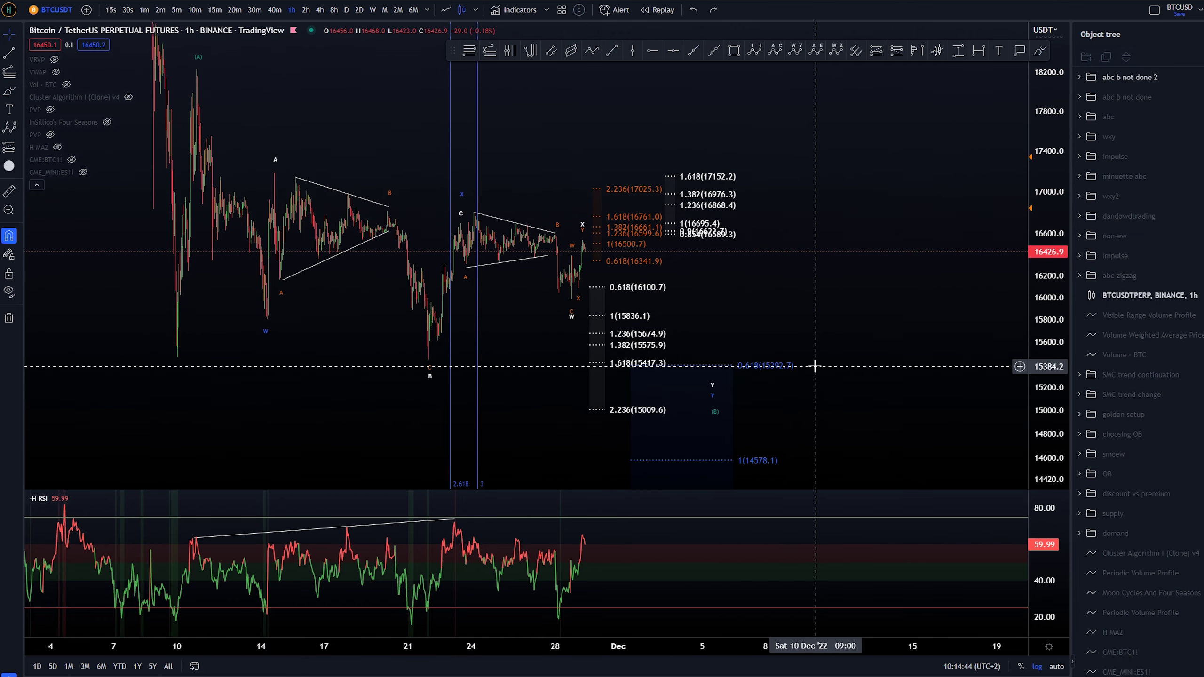
Underline the blue 0.618 projection level at 15392.7 with a brush stroke, and undo it.
key(alt+b)
drag(730, 370, 791, 375)
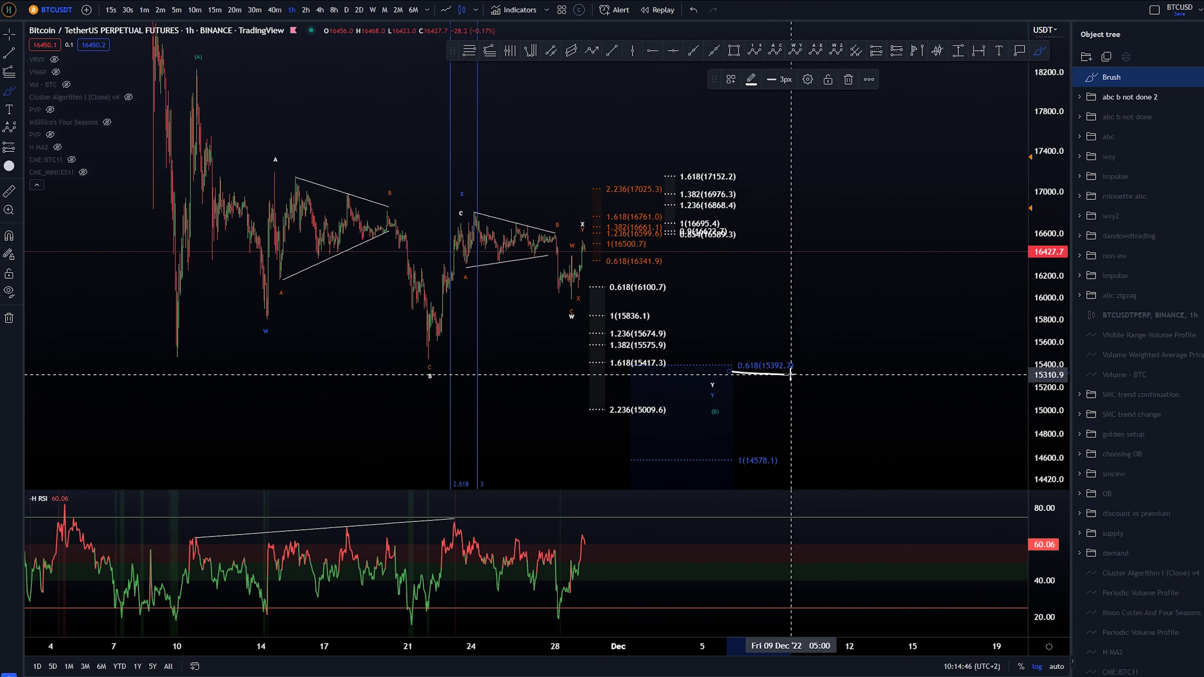
key(ctrl+z)
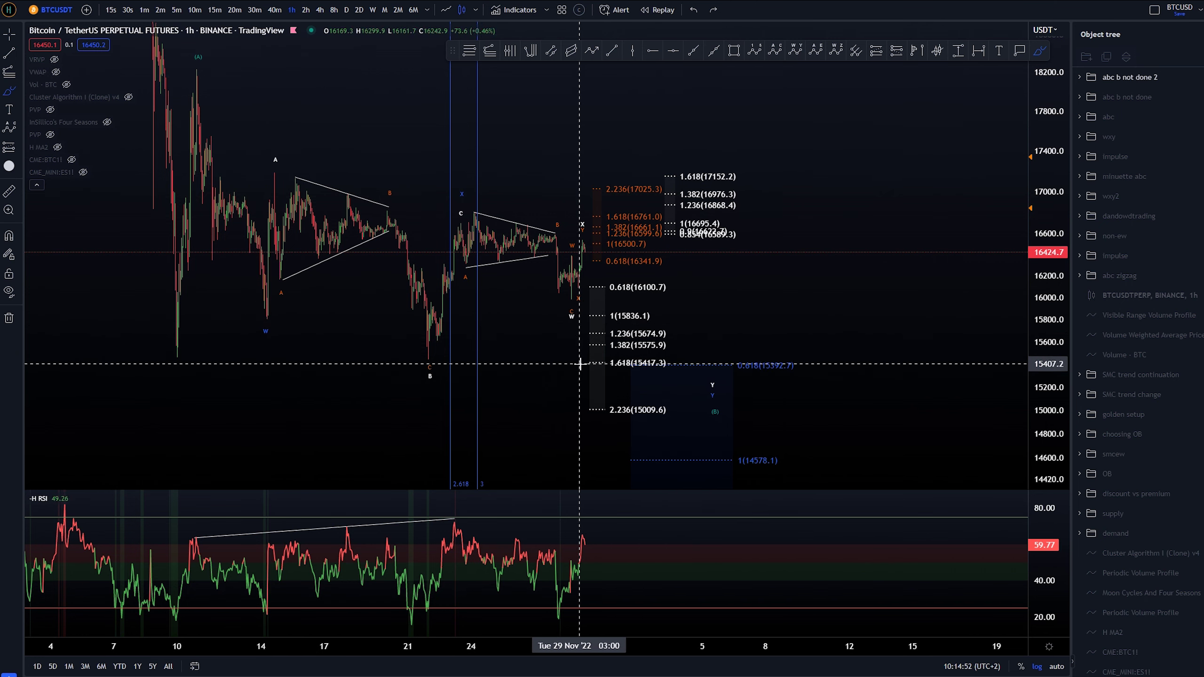
Brush the C-to-W decline and horizontal lines just below the white 1.618 and blue 0.618 levels, undoing each stroke.
scroll(687, 374, up, 2)
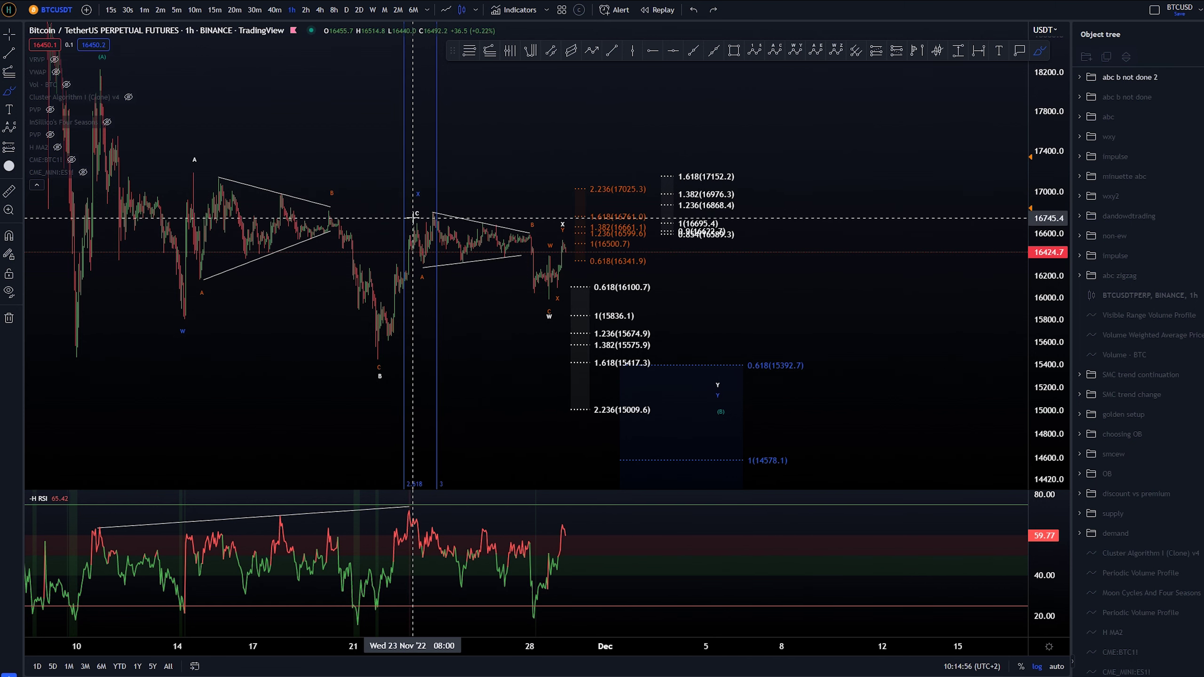
drag(414, 219, 550, 301)
key(ctrl+z)
drag(570, 368, 660, 373)
key(ctrl+z)
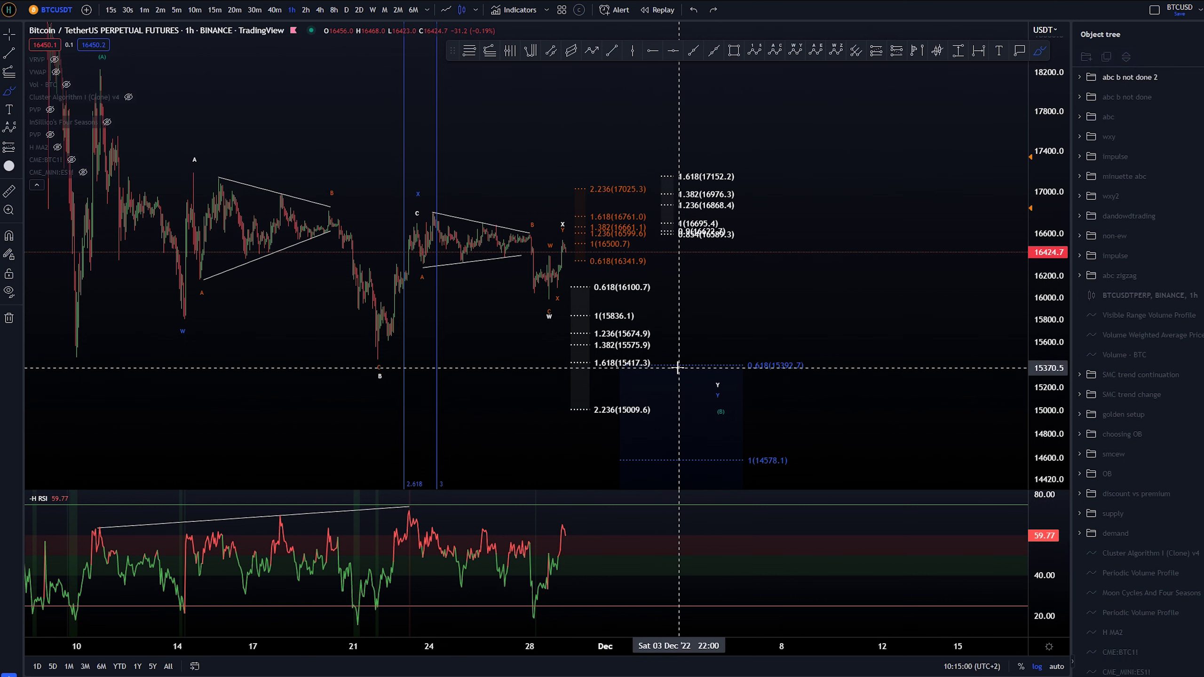
drag(576, 368, 824, 377)
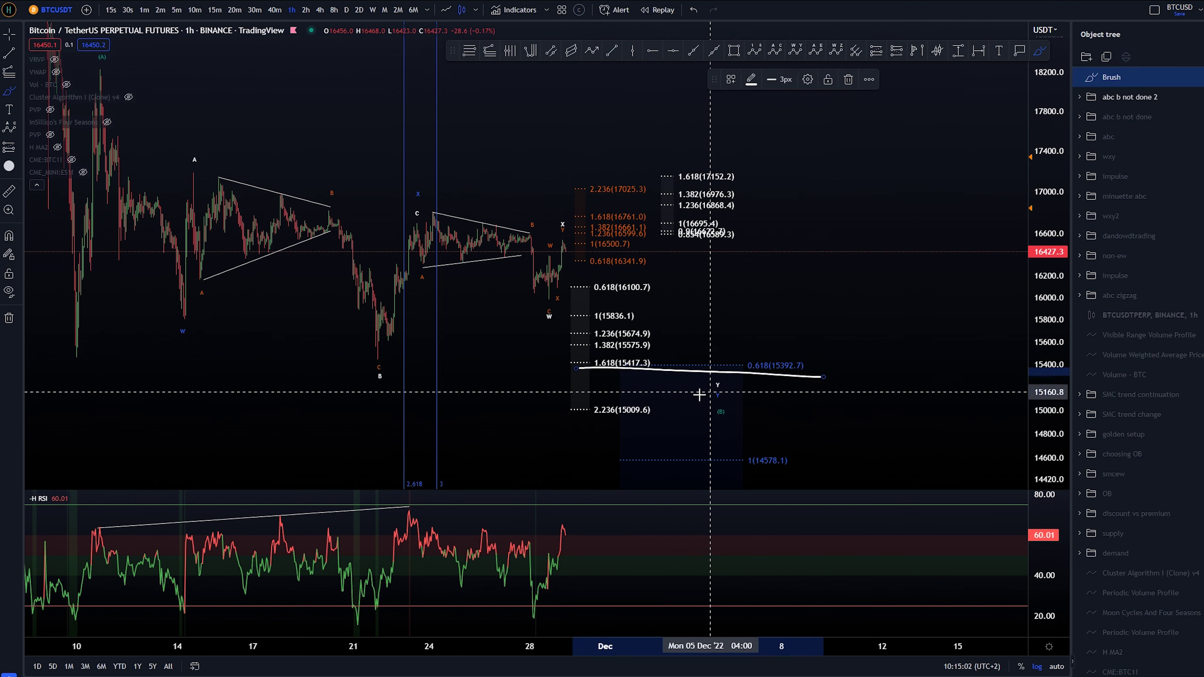
key(ctrl+z)
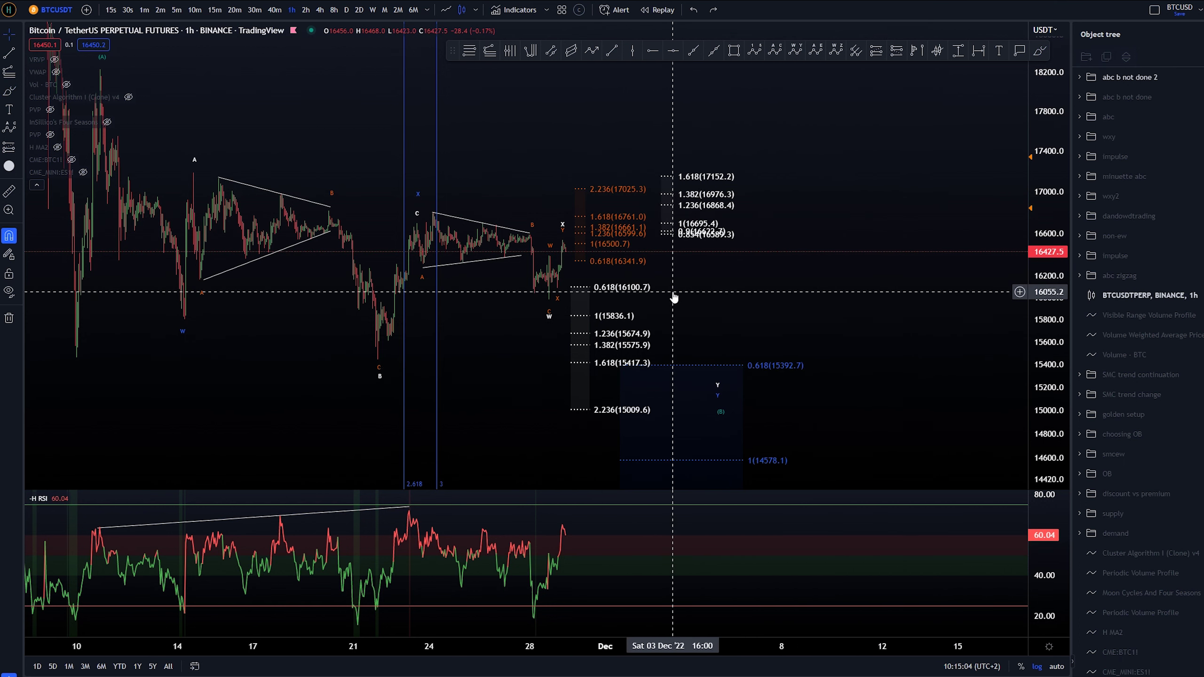
Brush a projected decline from X down towards the white Fibonacci targets, and undo it.
scroll(674, 296, down, 2)
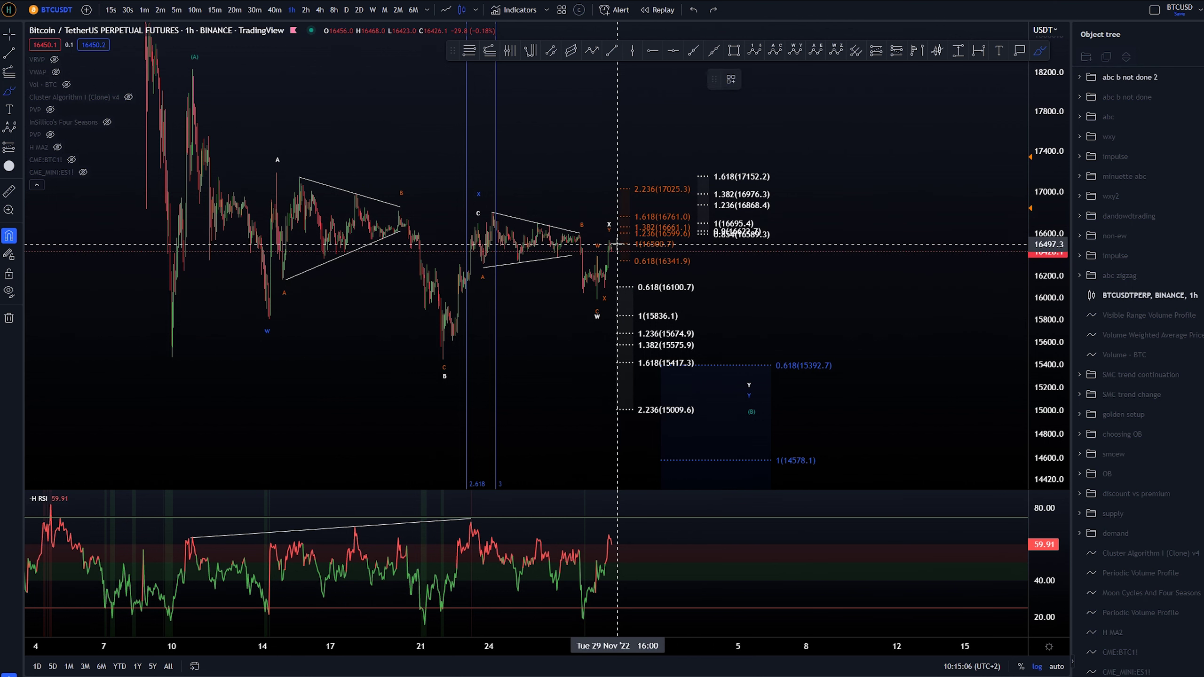
drag(613, 244, 650, 339)
key(ctrl+z)
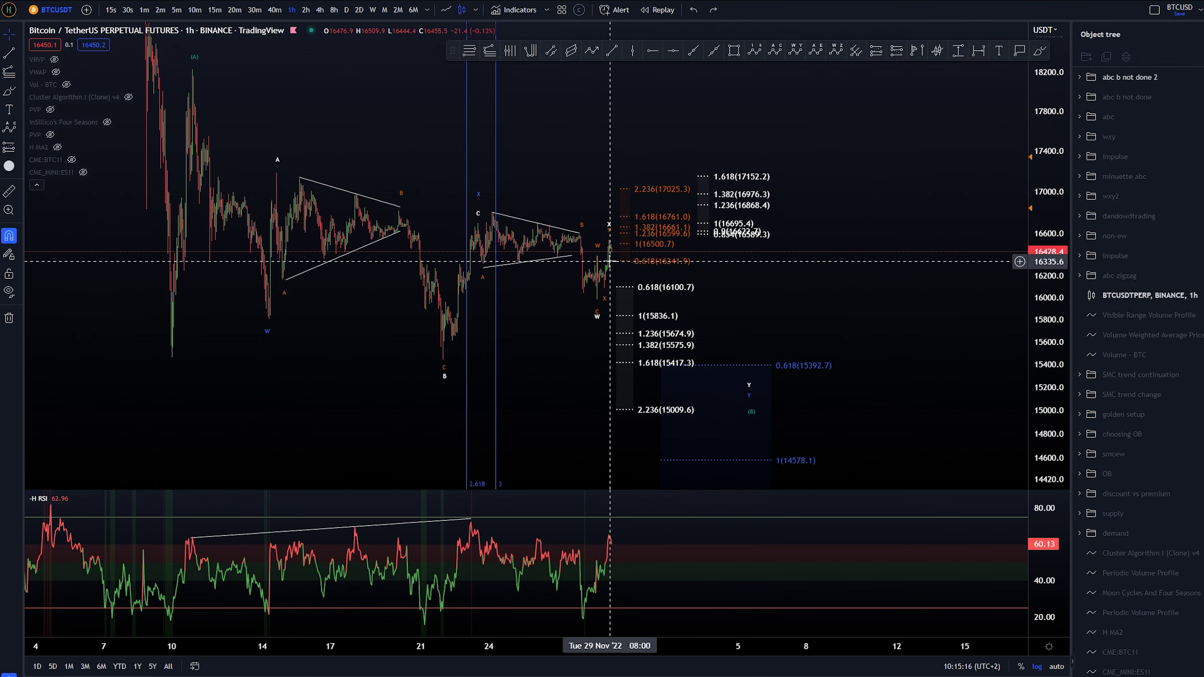
Brush an arc over the rebound into X and a mark above the W low, undoing each stroke.
key(alt+b)
drag(615, 239, 611, 236)
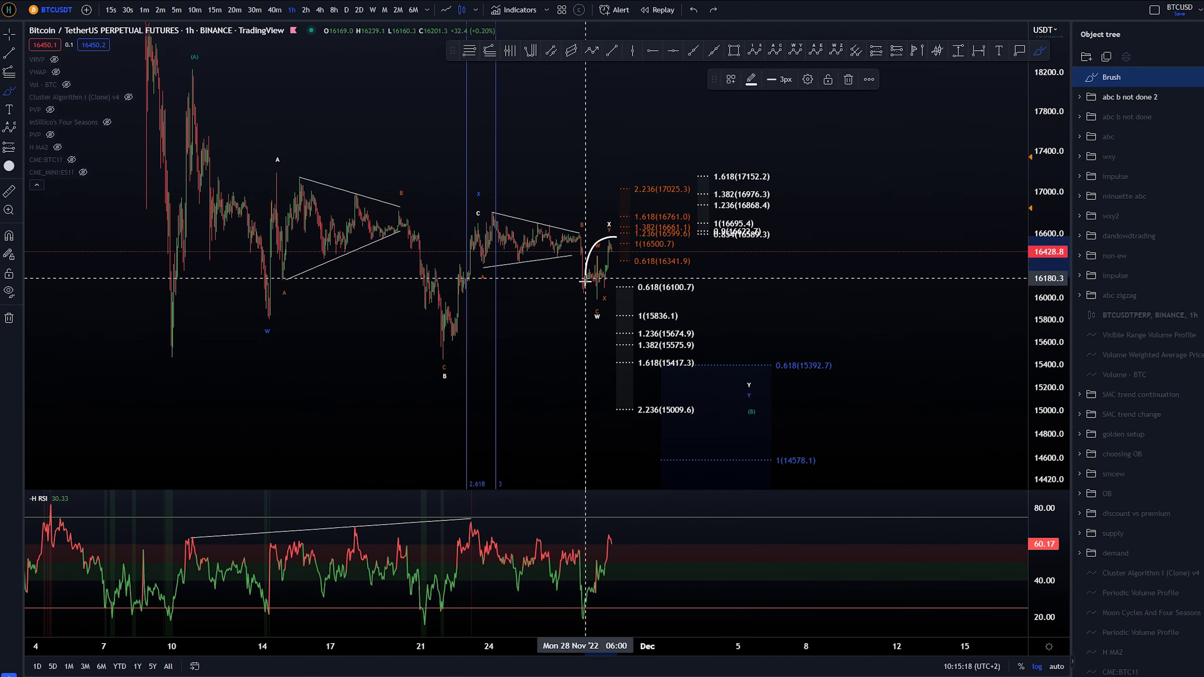
key(ctrl+z)
drag(596, 300, 597, 273)
key(ctrl+z)
key(ctrl+z)
Trace the small orange W, X and Y swings from the white W low with a brush stroke, and undo it.
scroll(597, 244, up, 5)
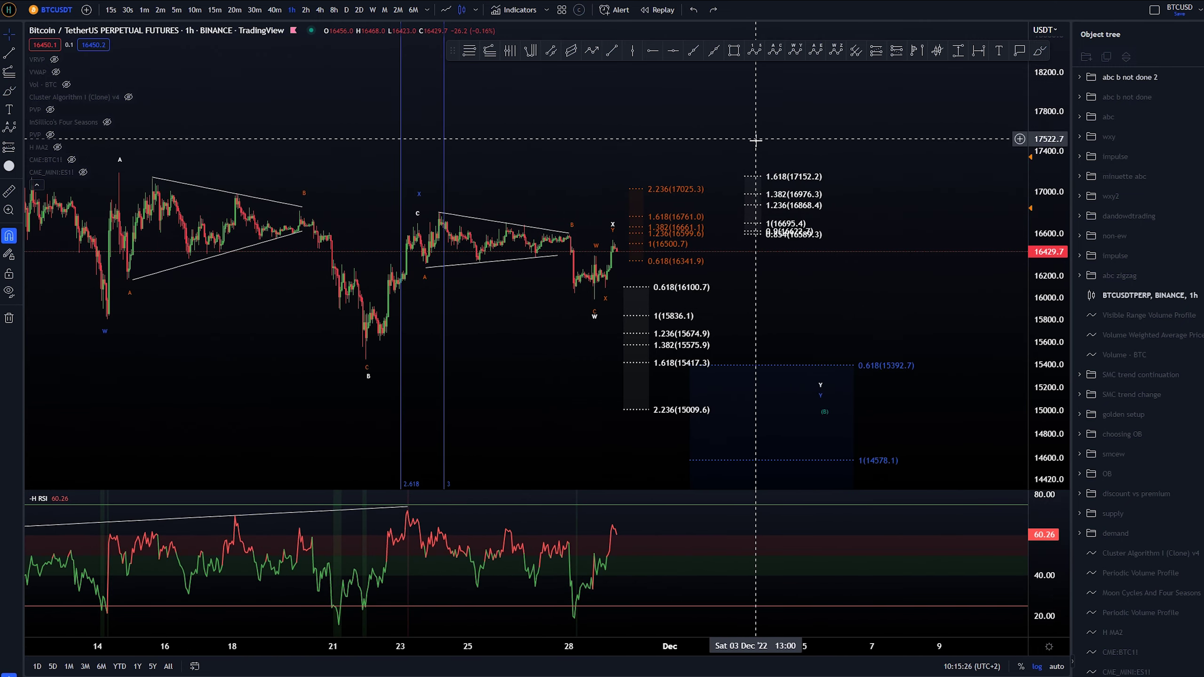
scroll(759, 128, down, 4)
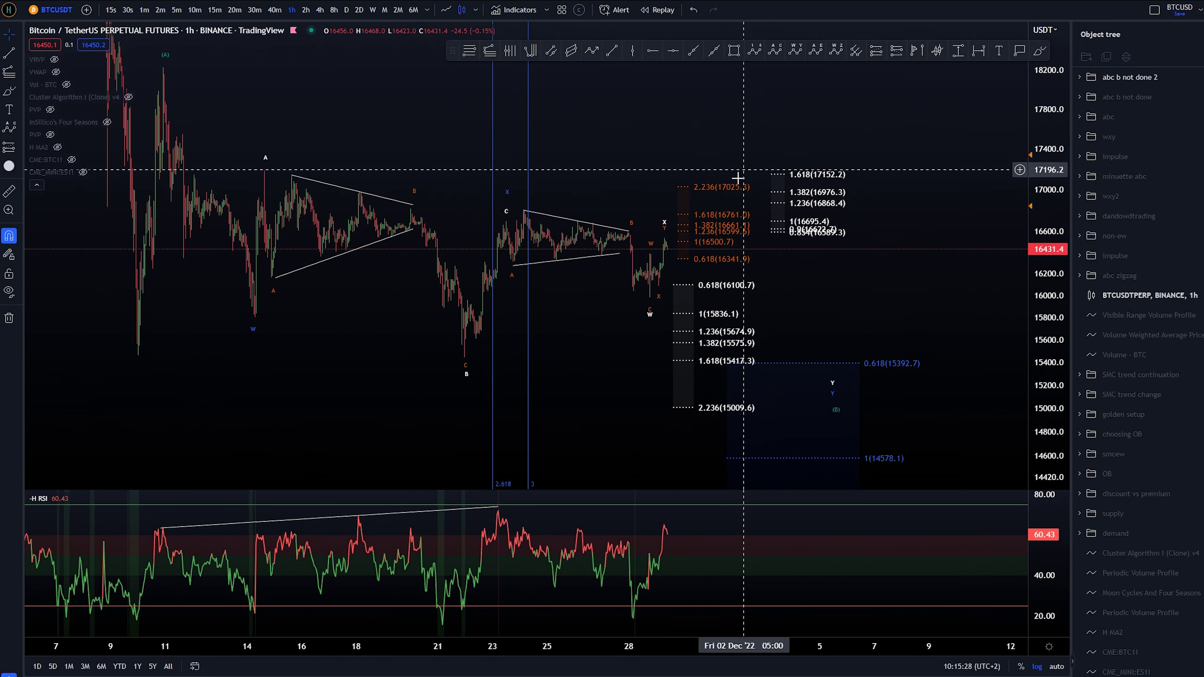
drag(650, 294, 649, 267)
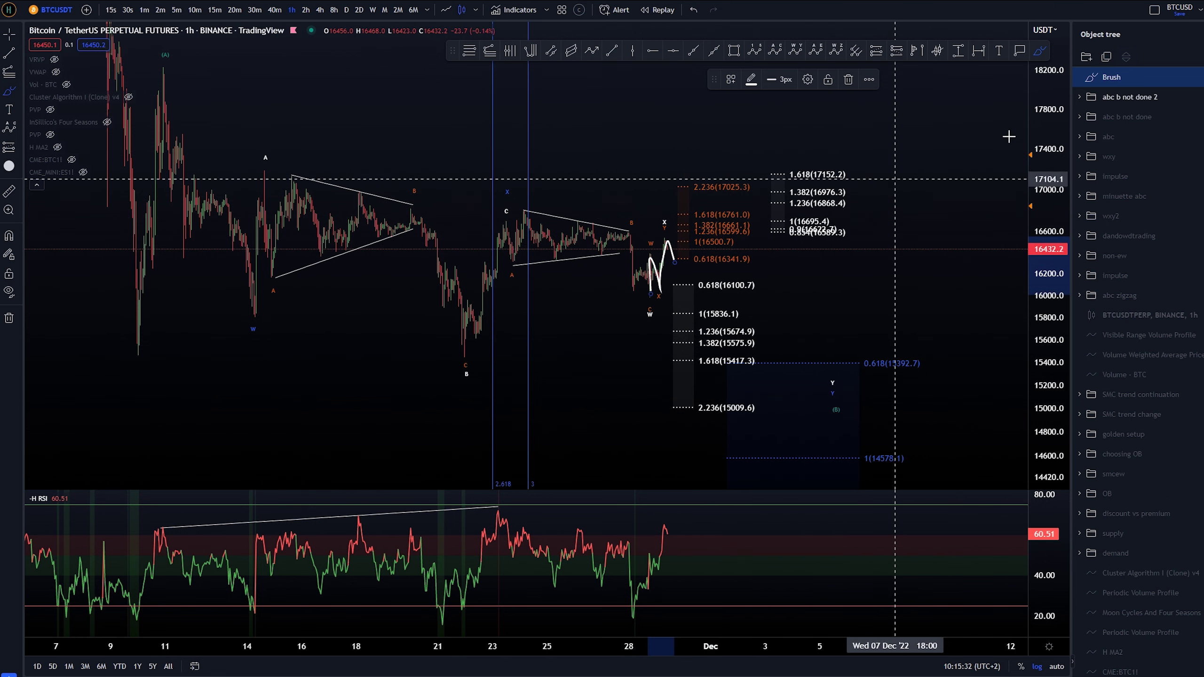
key(ctrl+z)
Show the "abc b not done", "abc", "wxy" and "Impulse" drawing groups one at a time, returning to "abc b not done 2".
click(1199, 77)
click(1199, 97)
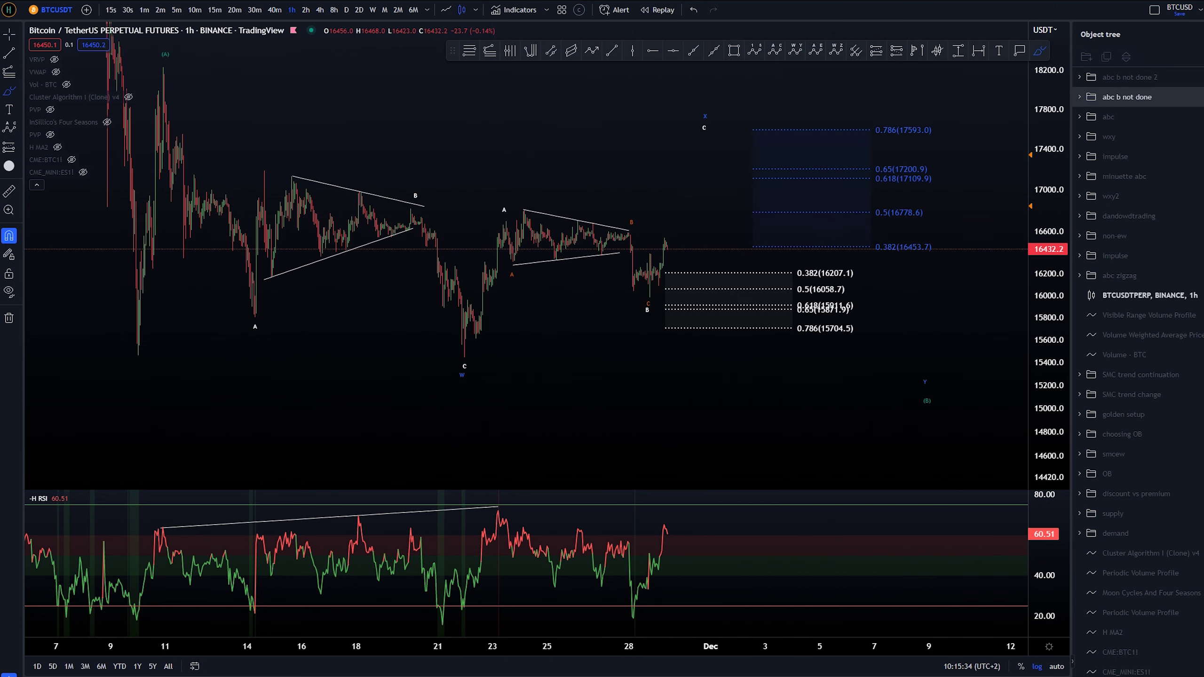
click(1199, 97)
click(1200, 116)
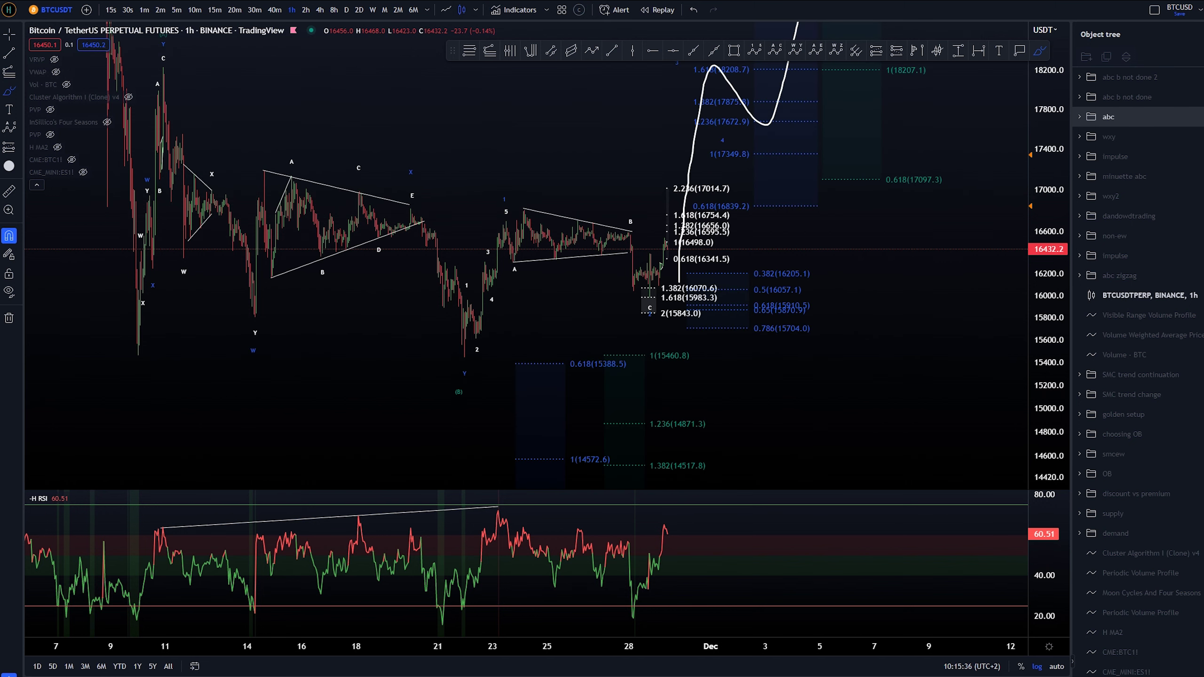
click(1199, 117)
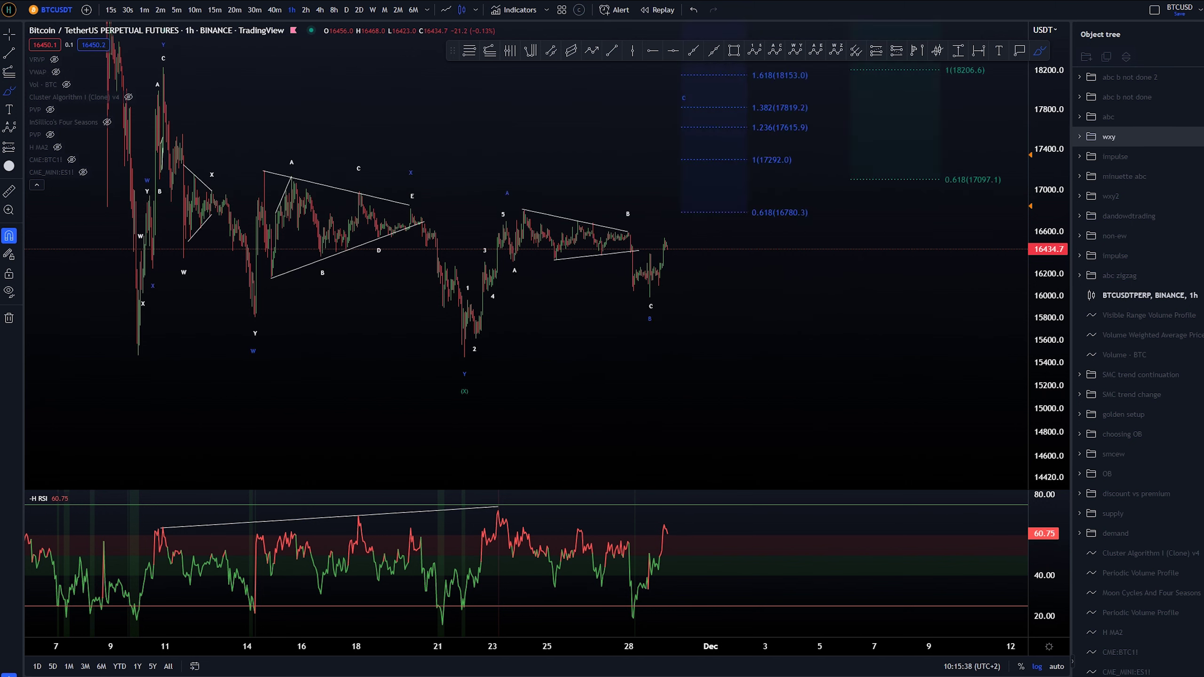
click(1200, 157)
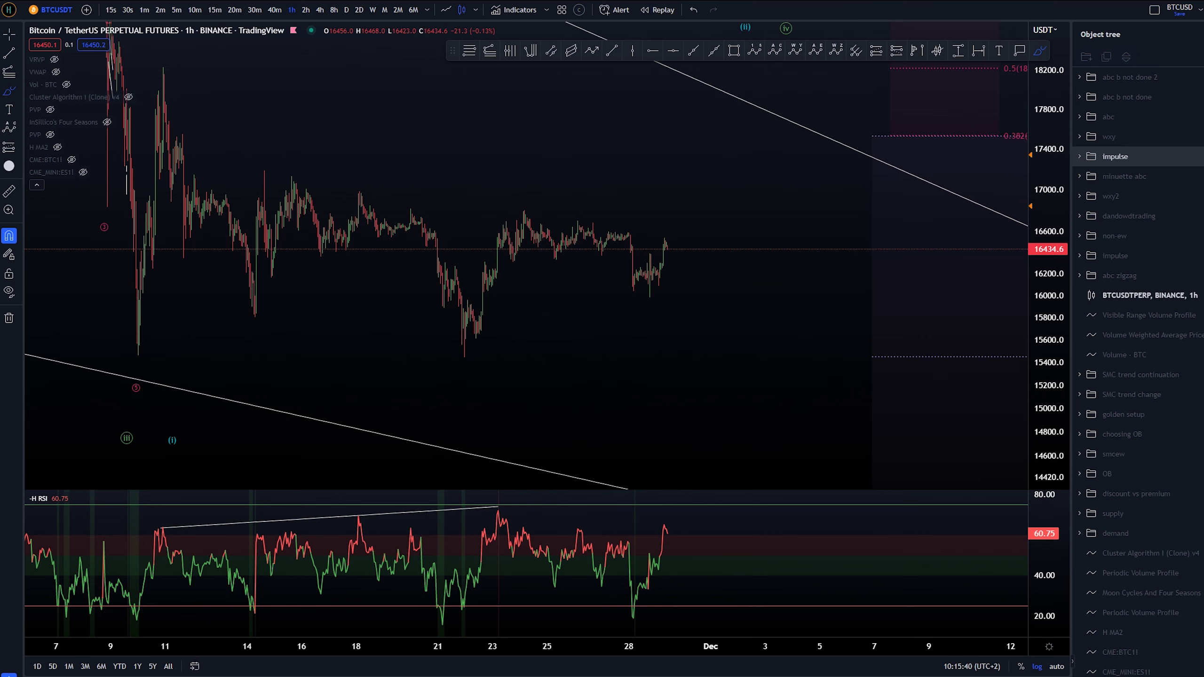
click(1199, 156)
click(1129, 76)
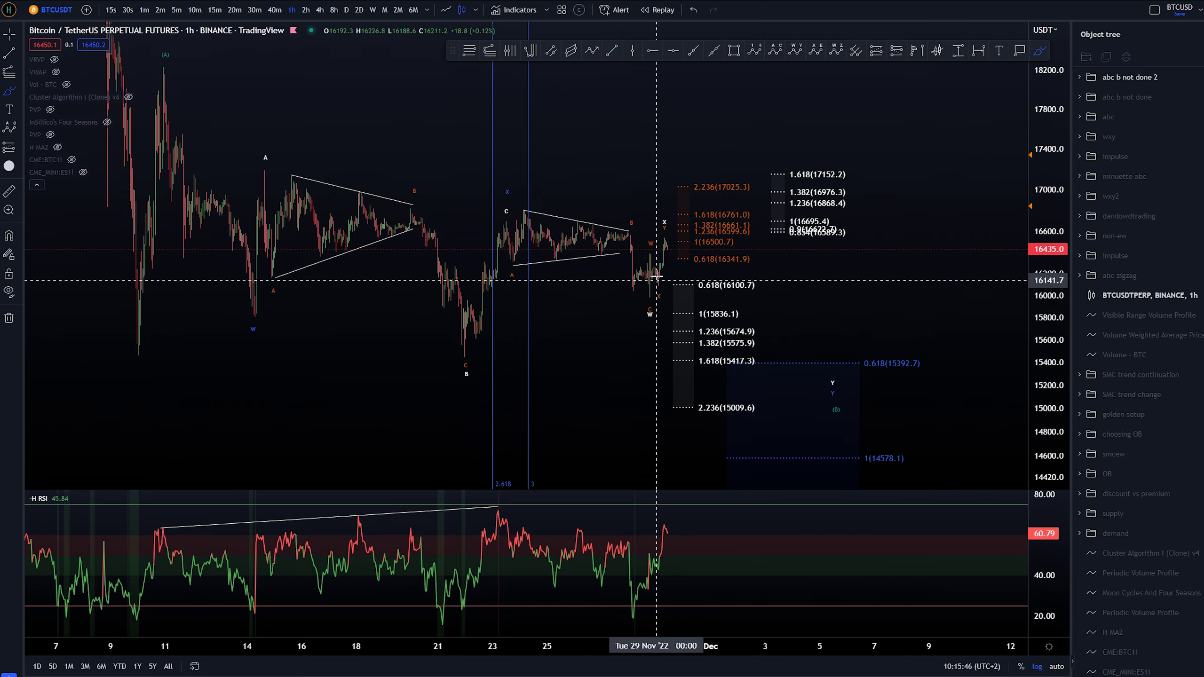
Switch the chart to the 15-minute timeframe and trace the rise from the W low towards X, undoing each brush stroke.
drag(655, 234, 673, 235)
key(ctrl+z)
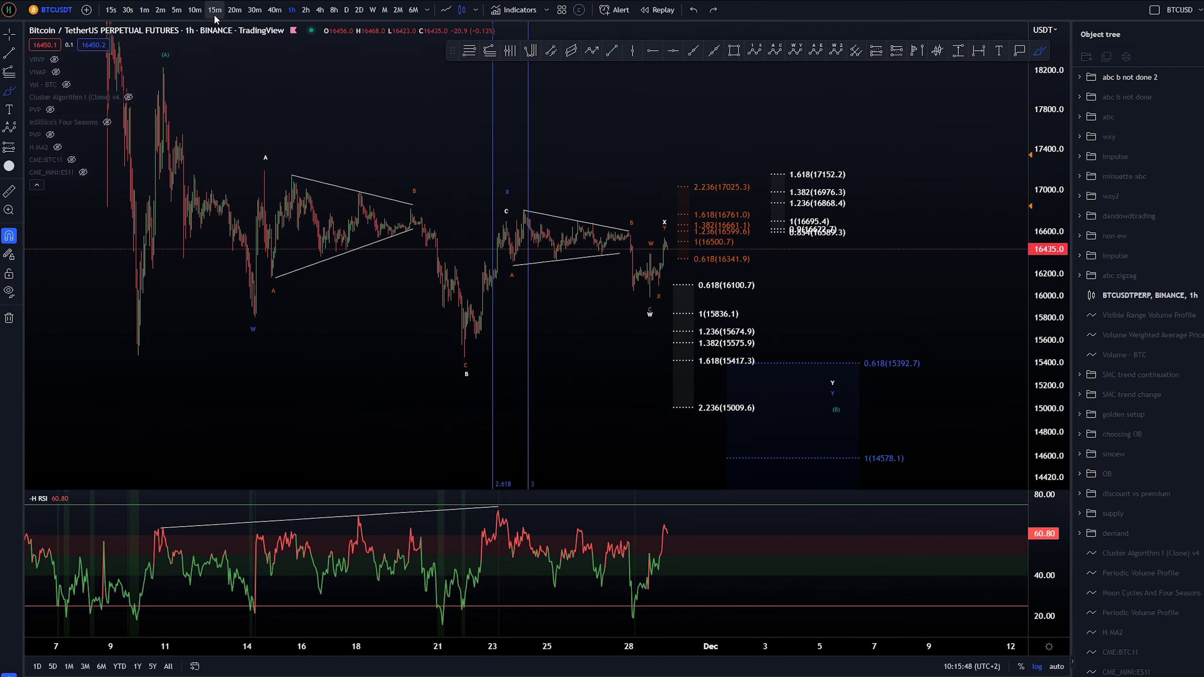
click(215, 10)
scroll(693, 317, down, 5)
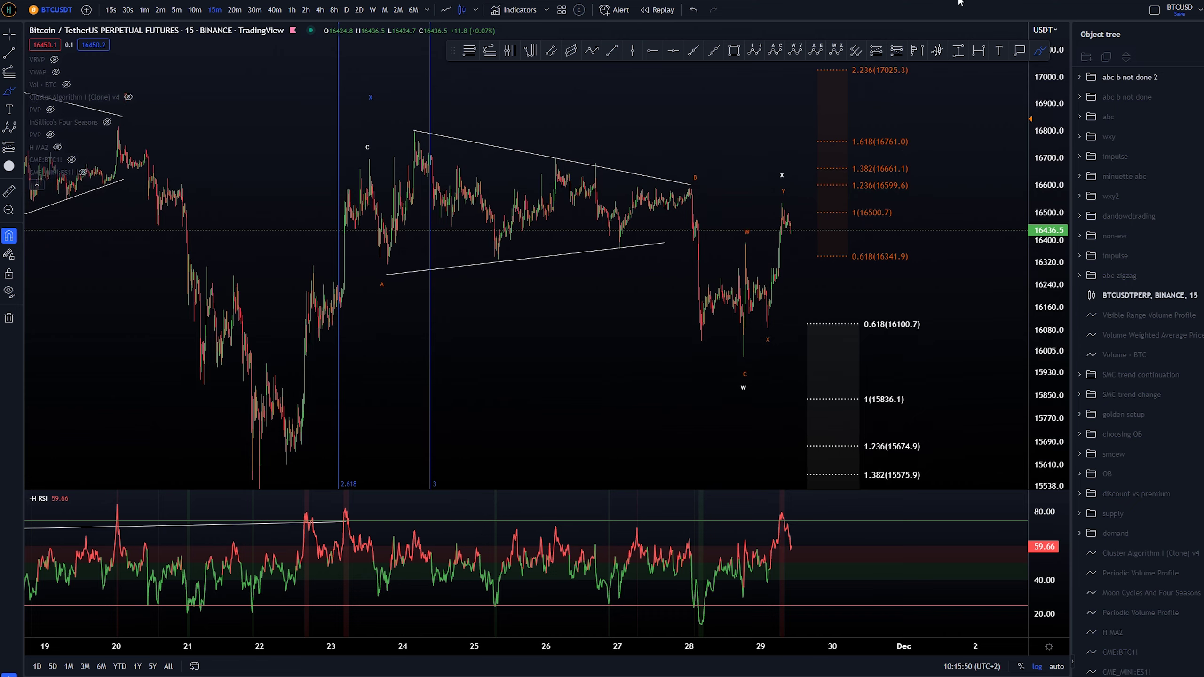
scroll(849, 279, up, 3)
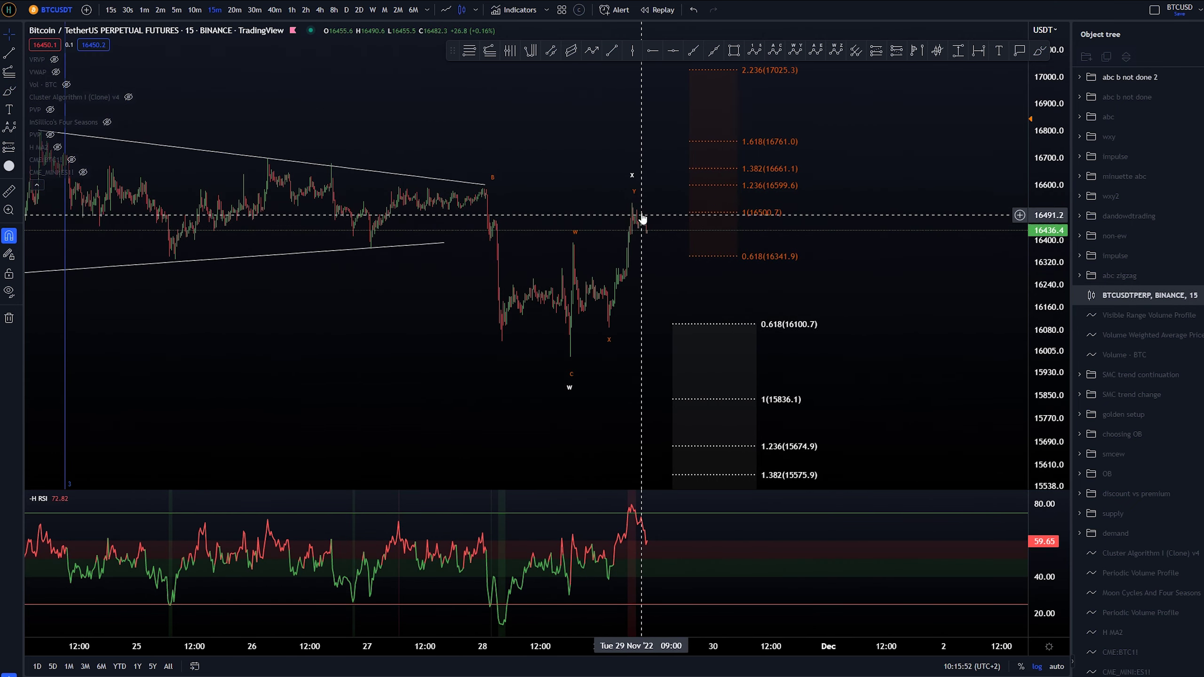
mouse_move(566, 354)
mouse_down()
mouse_move(576, 242)
mouse_move(622, 216)
mouse_up()
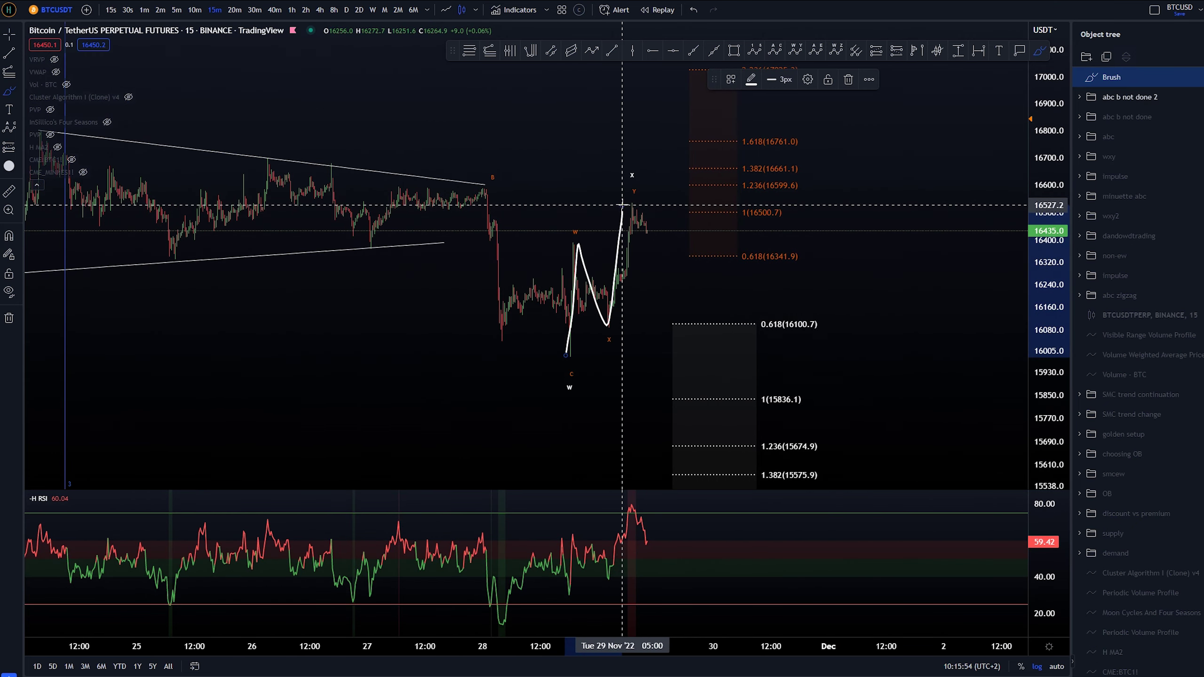
key(ctrl+z)
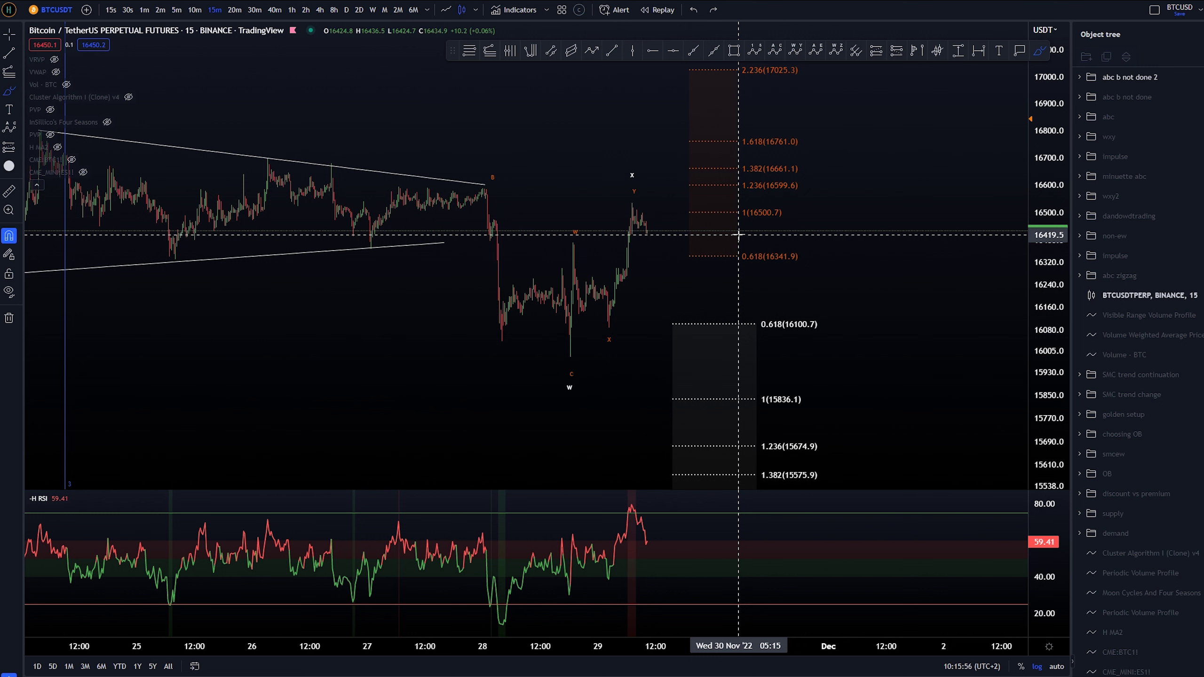